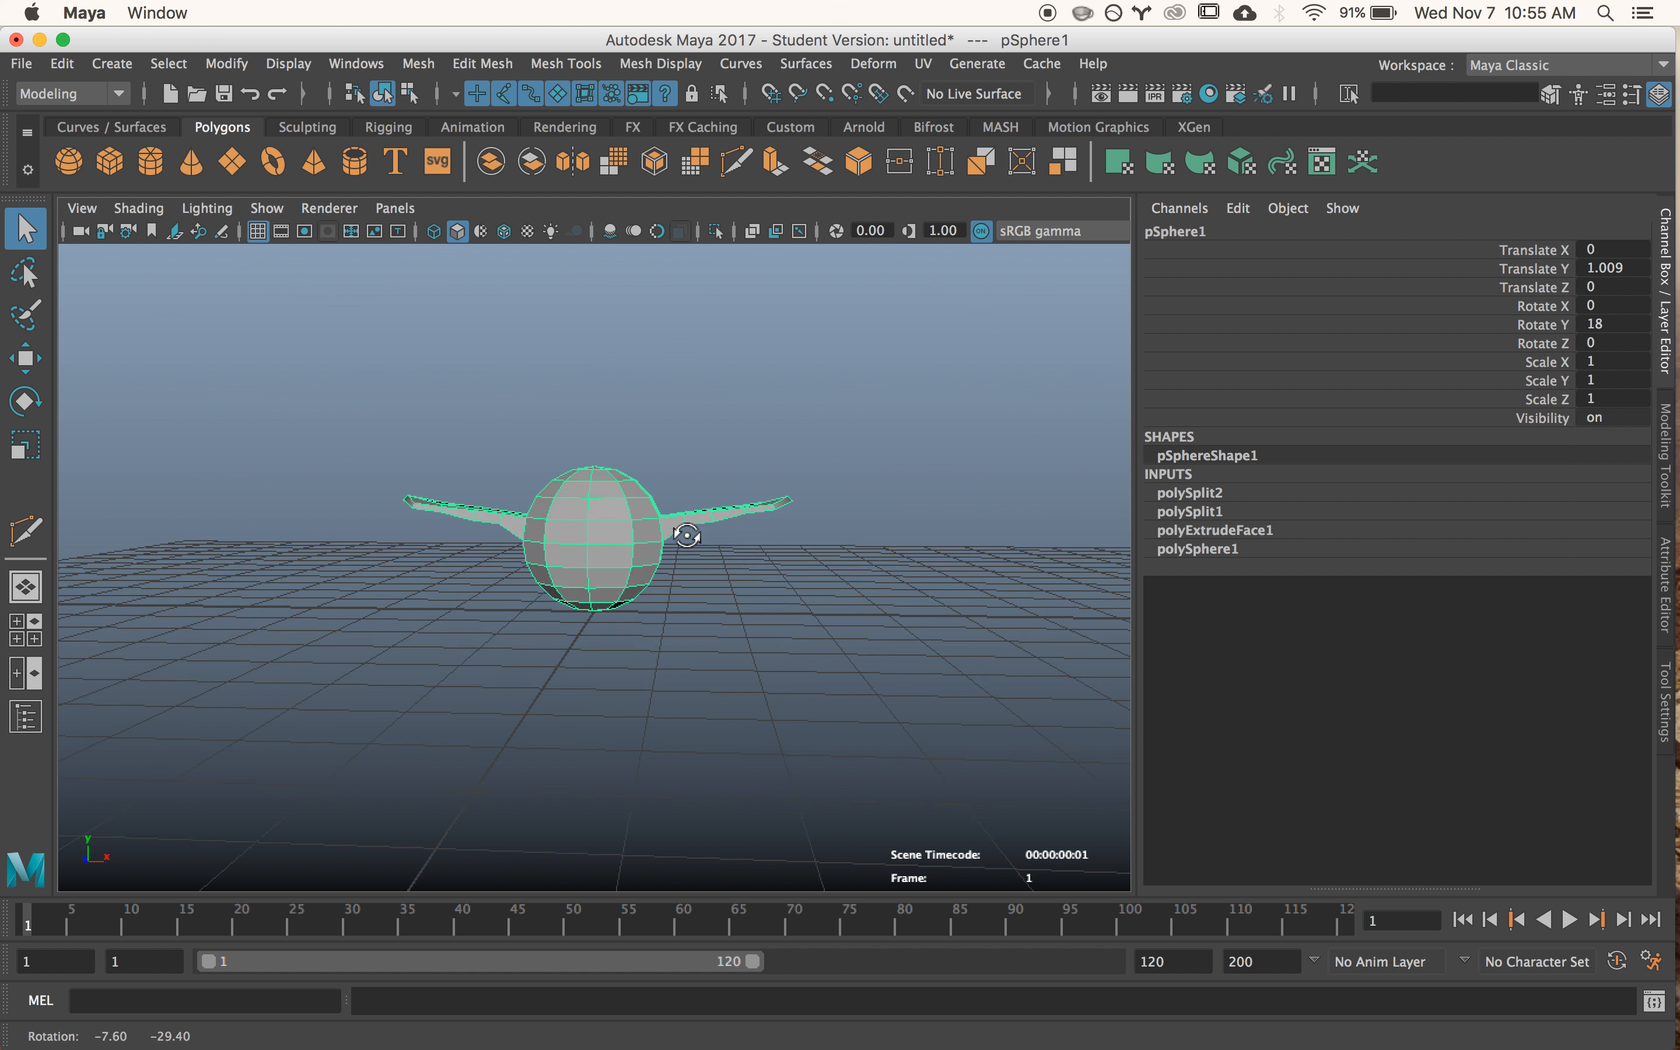
- Freeze the transformations of the winged sphere and delete its construction history
{"action": "left_click_drag", "start_coordinate": [715, 548], "coordinate": [679, 567], "text": "alt"}
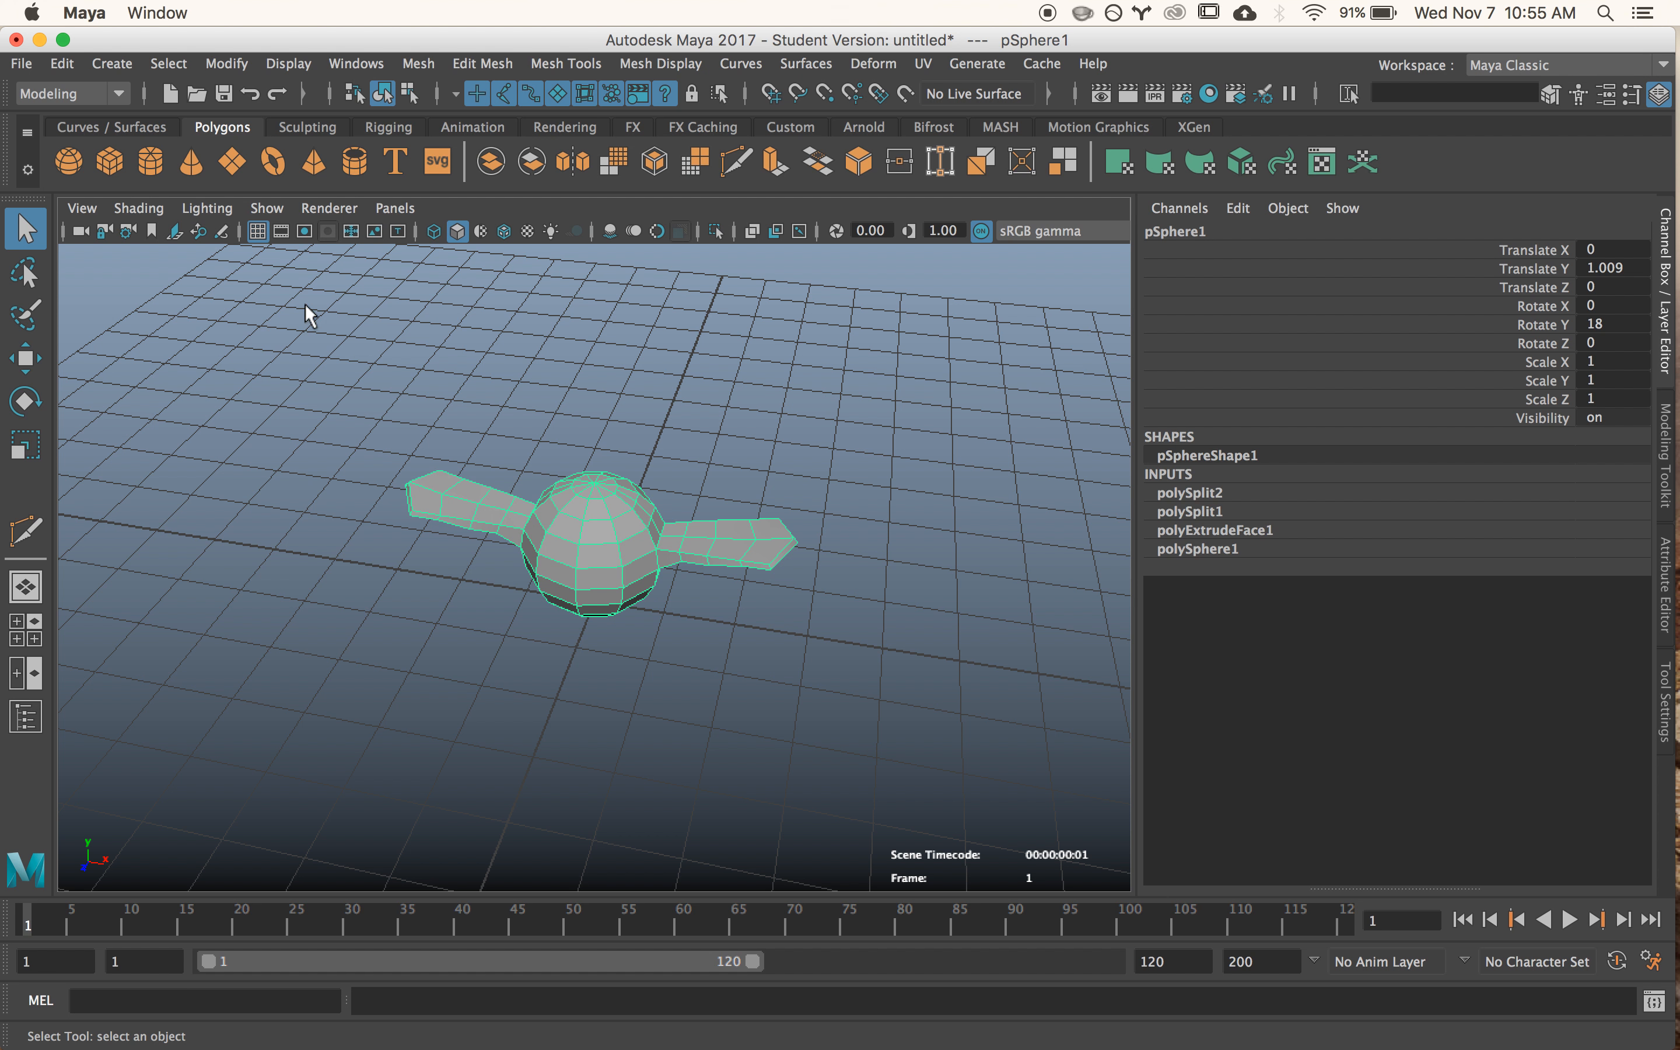
{"action": "left_click", "coordinate": [226, 61]}
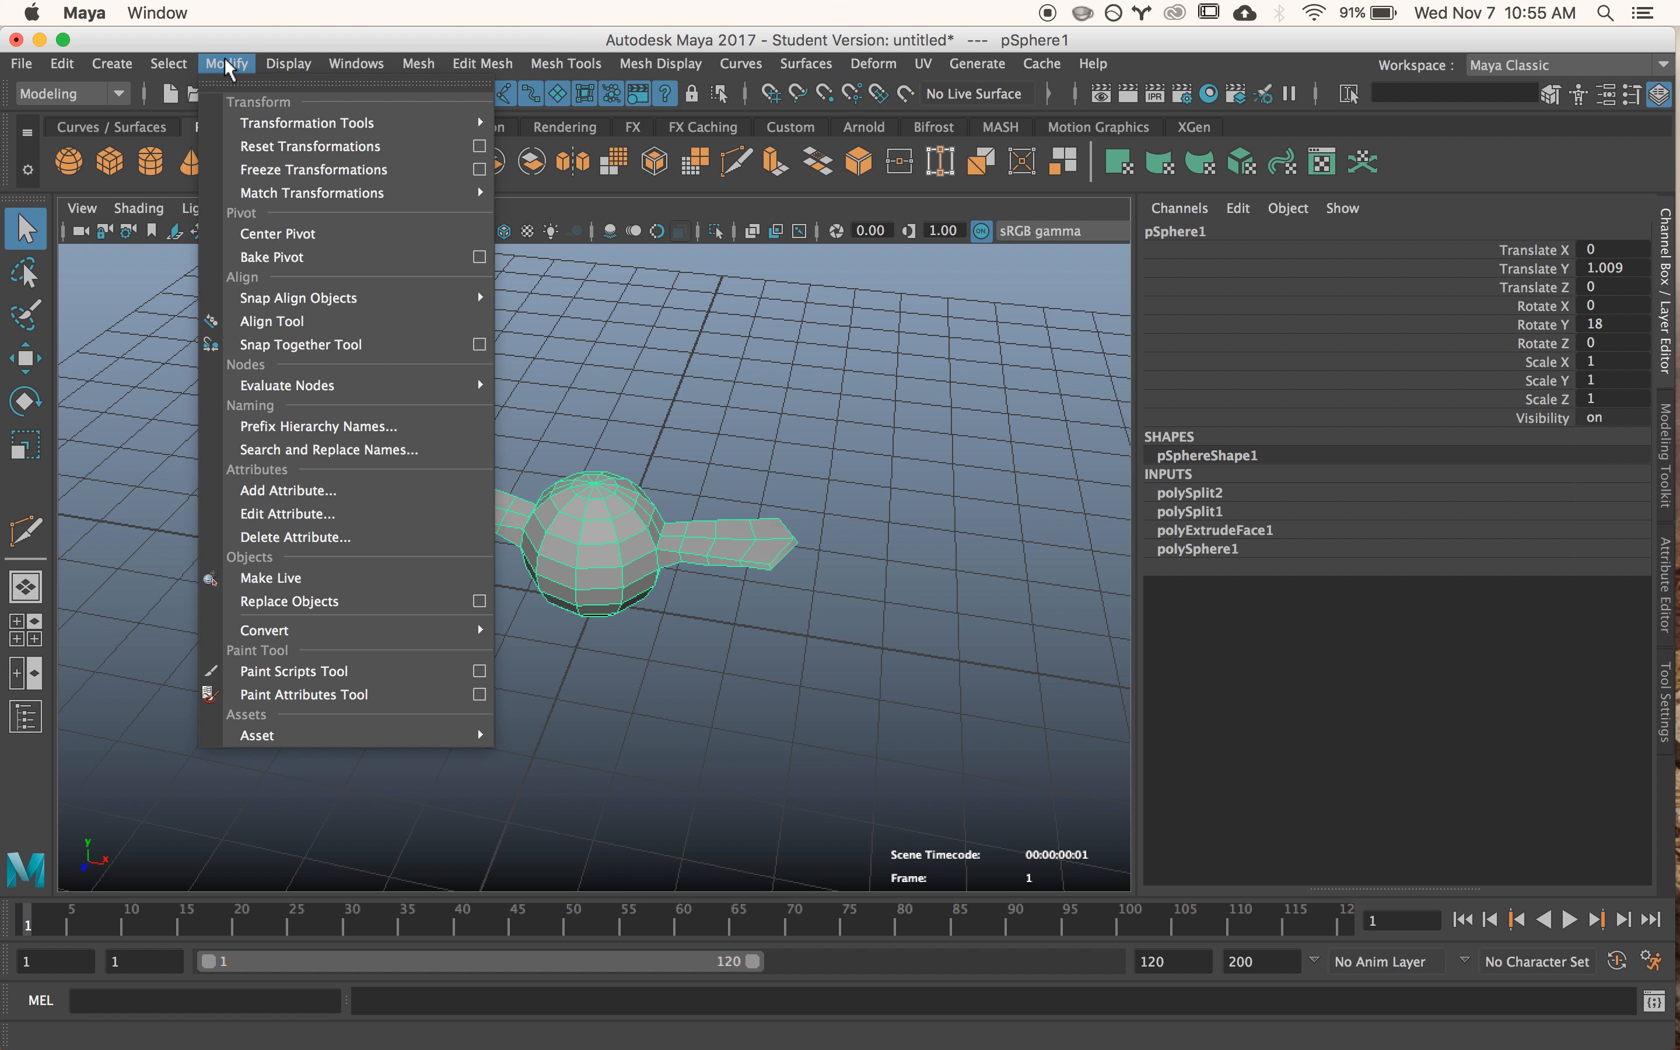
{"action": "left_click", "coordinate": [281, 170]}
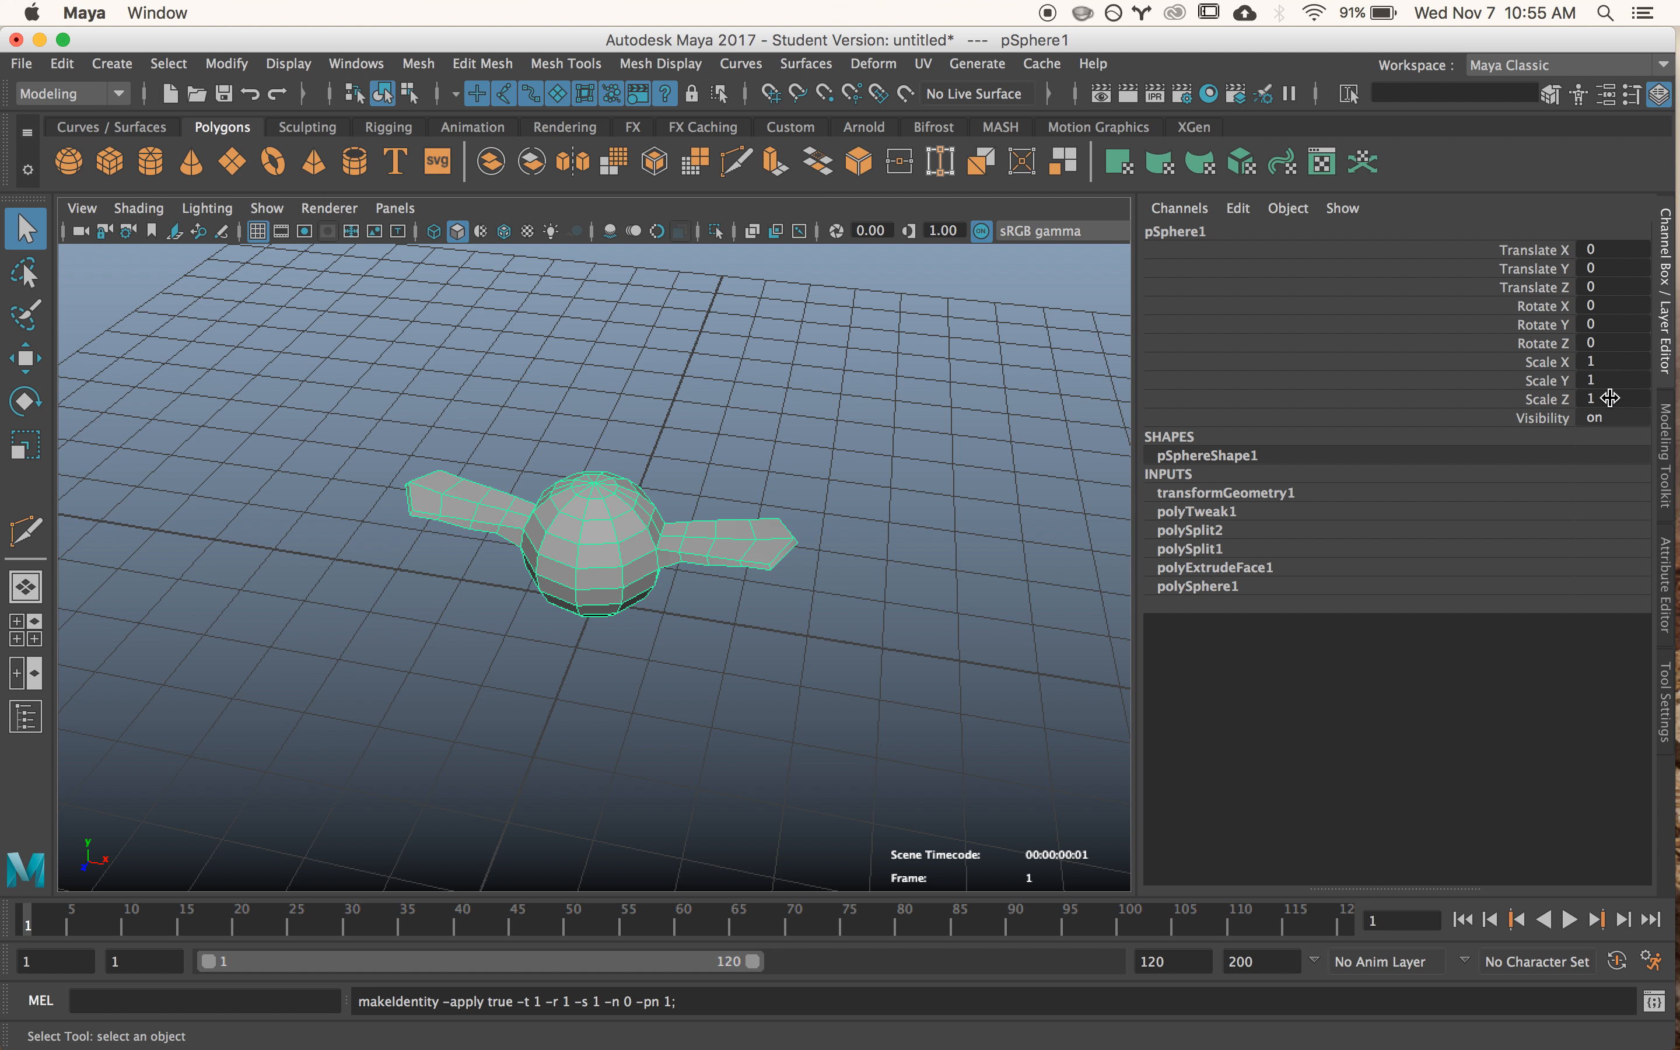
{"action": "left_click", "coordinate": [62, 63]}
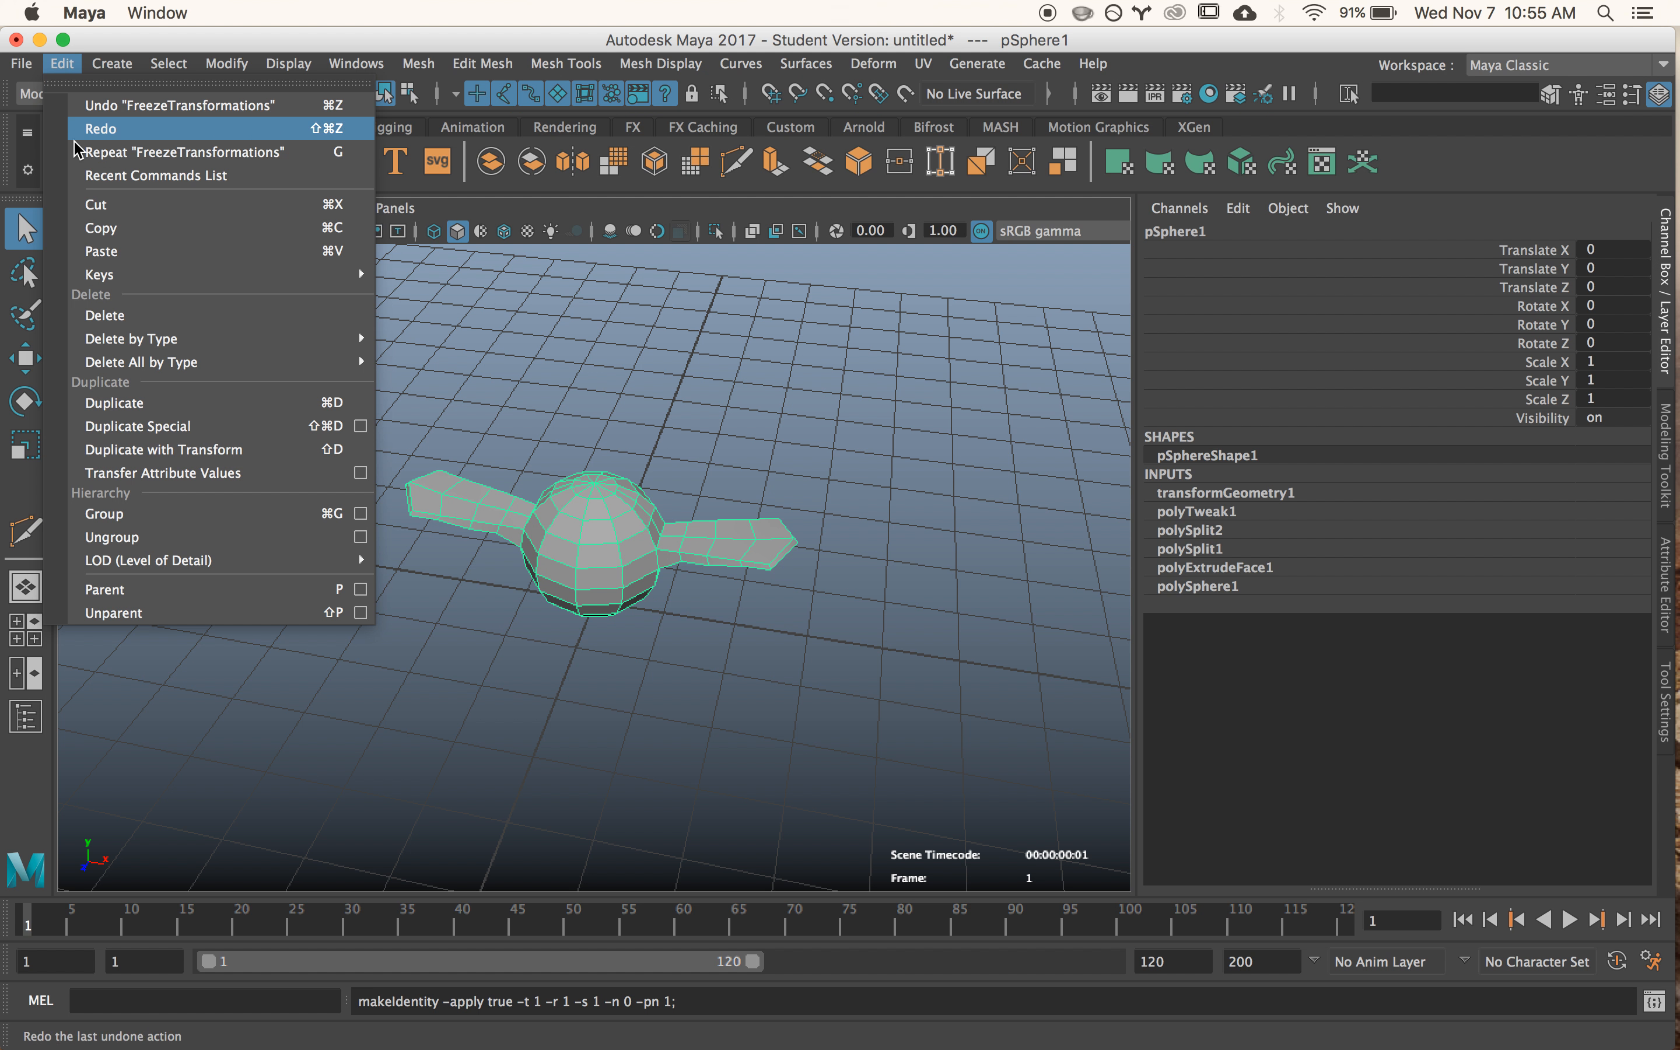
{"action": "mouse_move", "coordinate": [274, 340]}
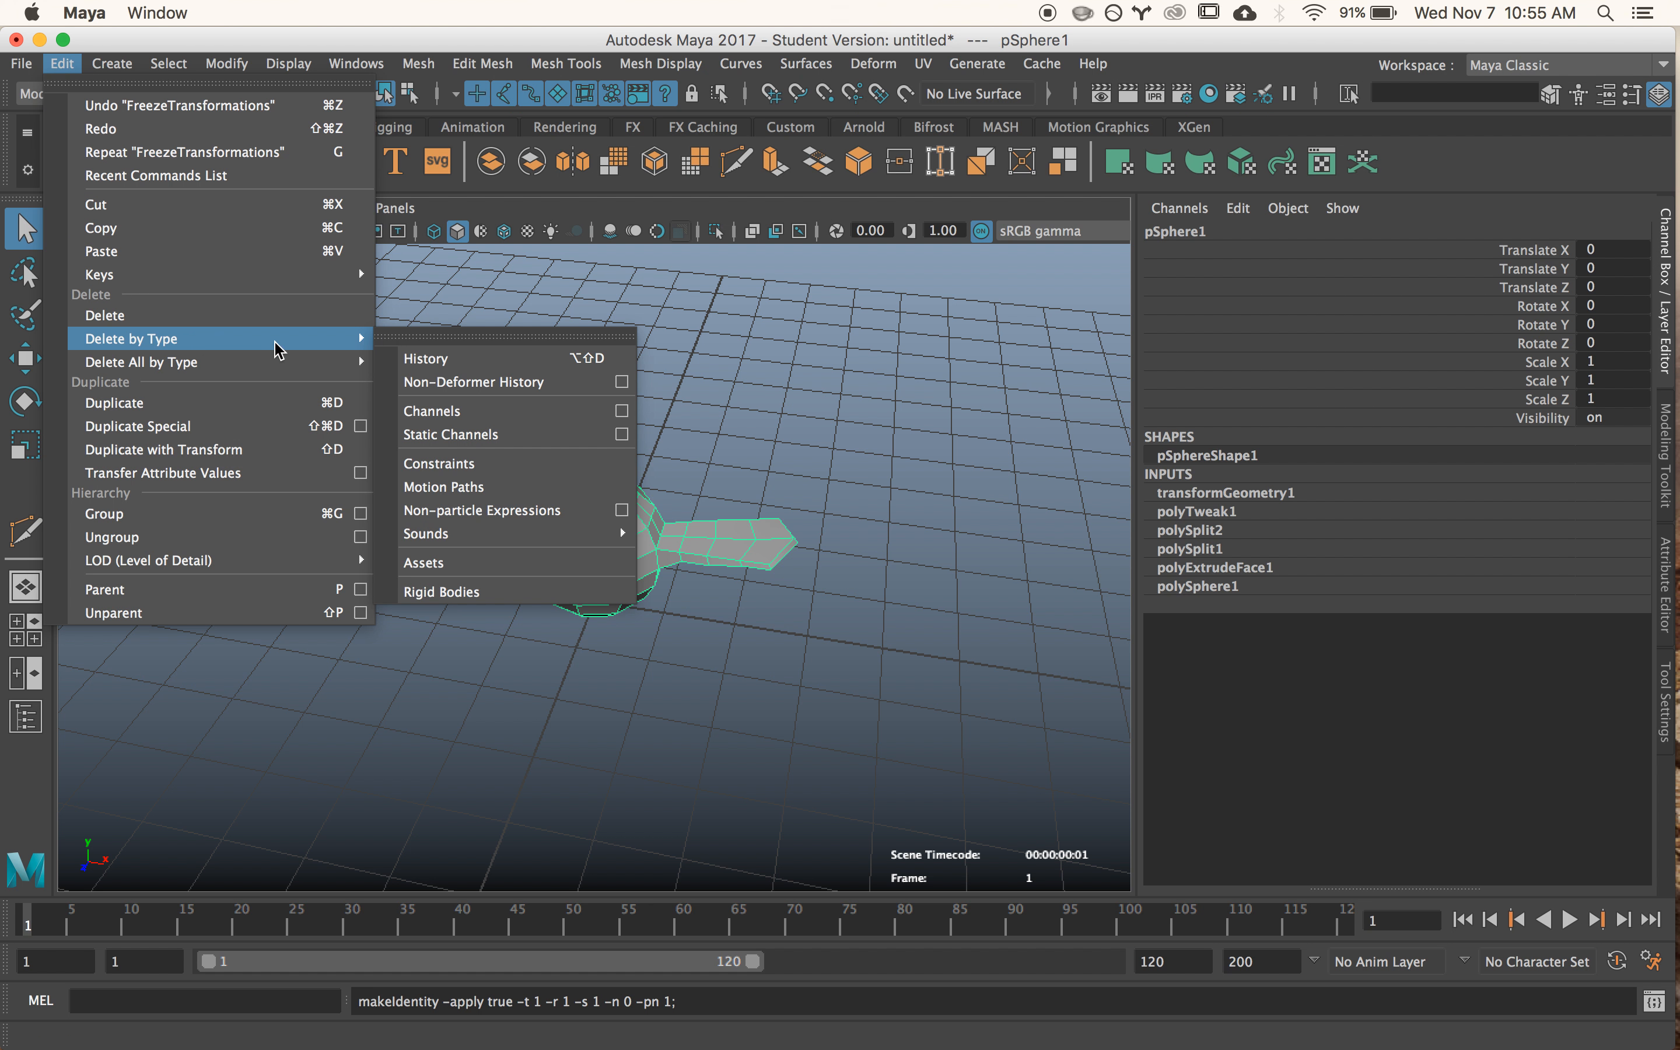
{"action": "left_click", "coordinate": [453, 363]}
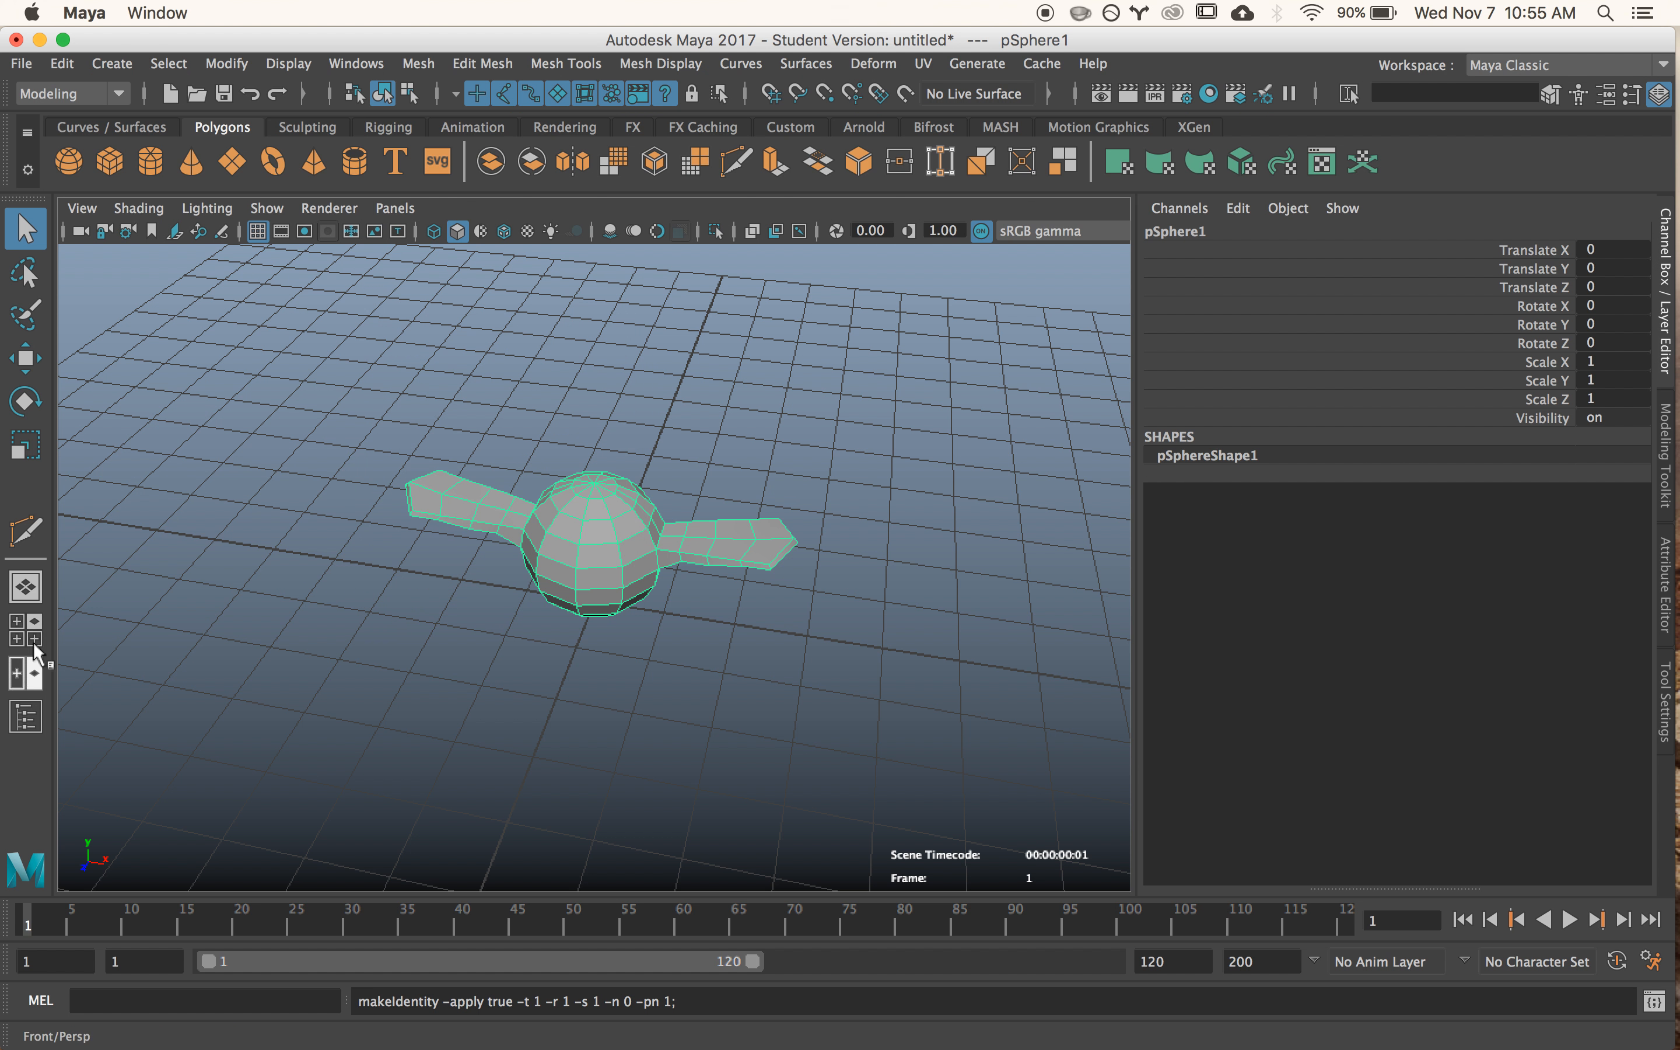
- Open the Outliner, dock it beside the viewport, and deselect the winged sphere
{"action": "left_click", "coordinate": [372, 62]}
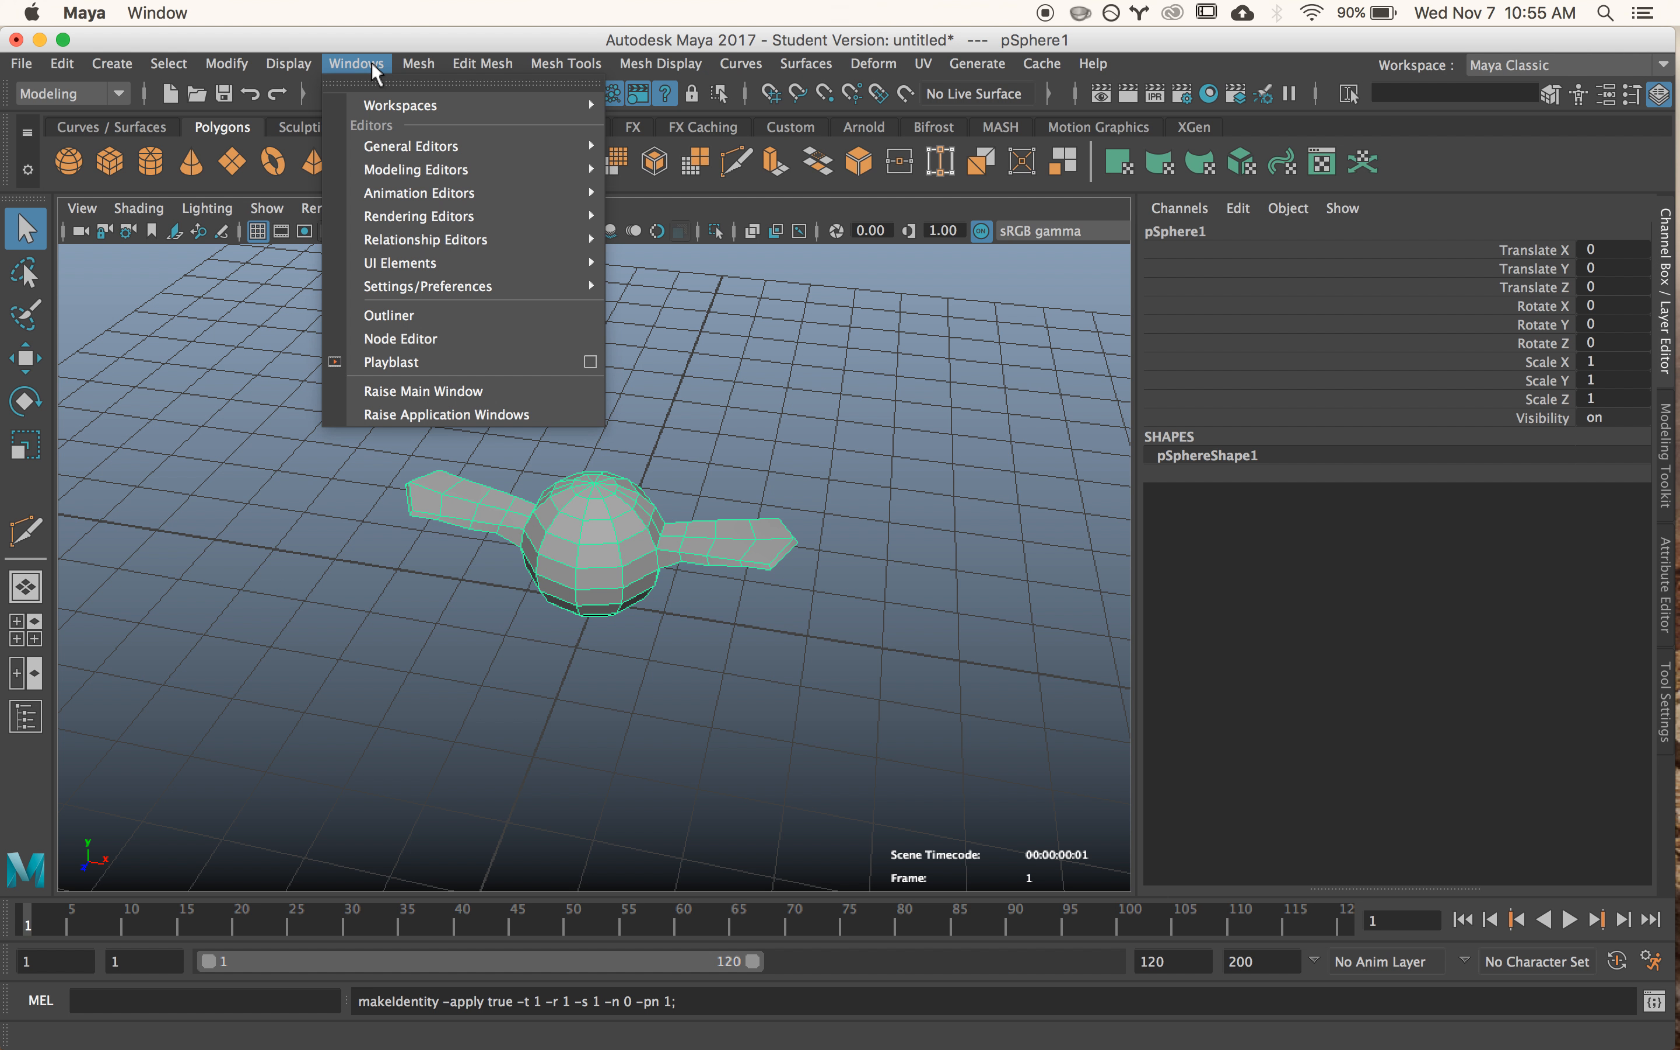
{"action": "left_click", "coordinate": [403, 317]}
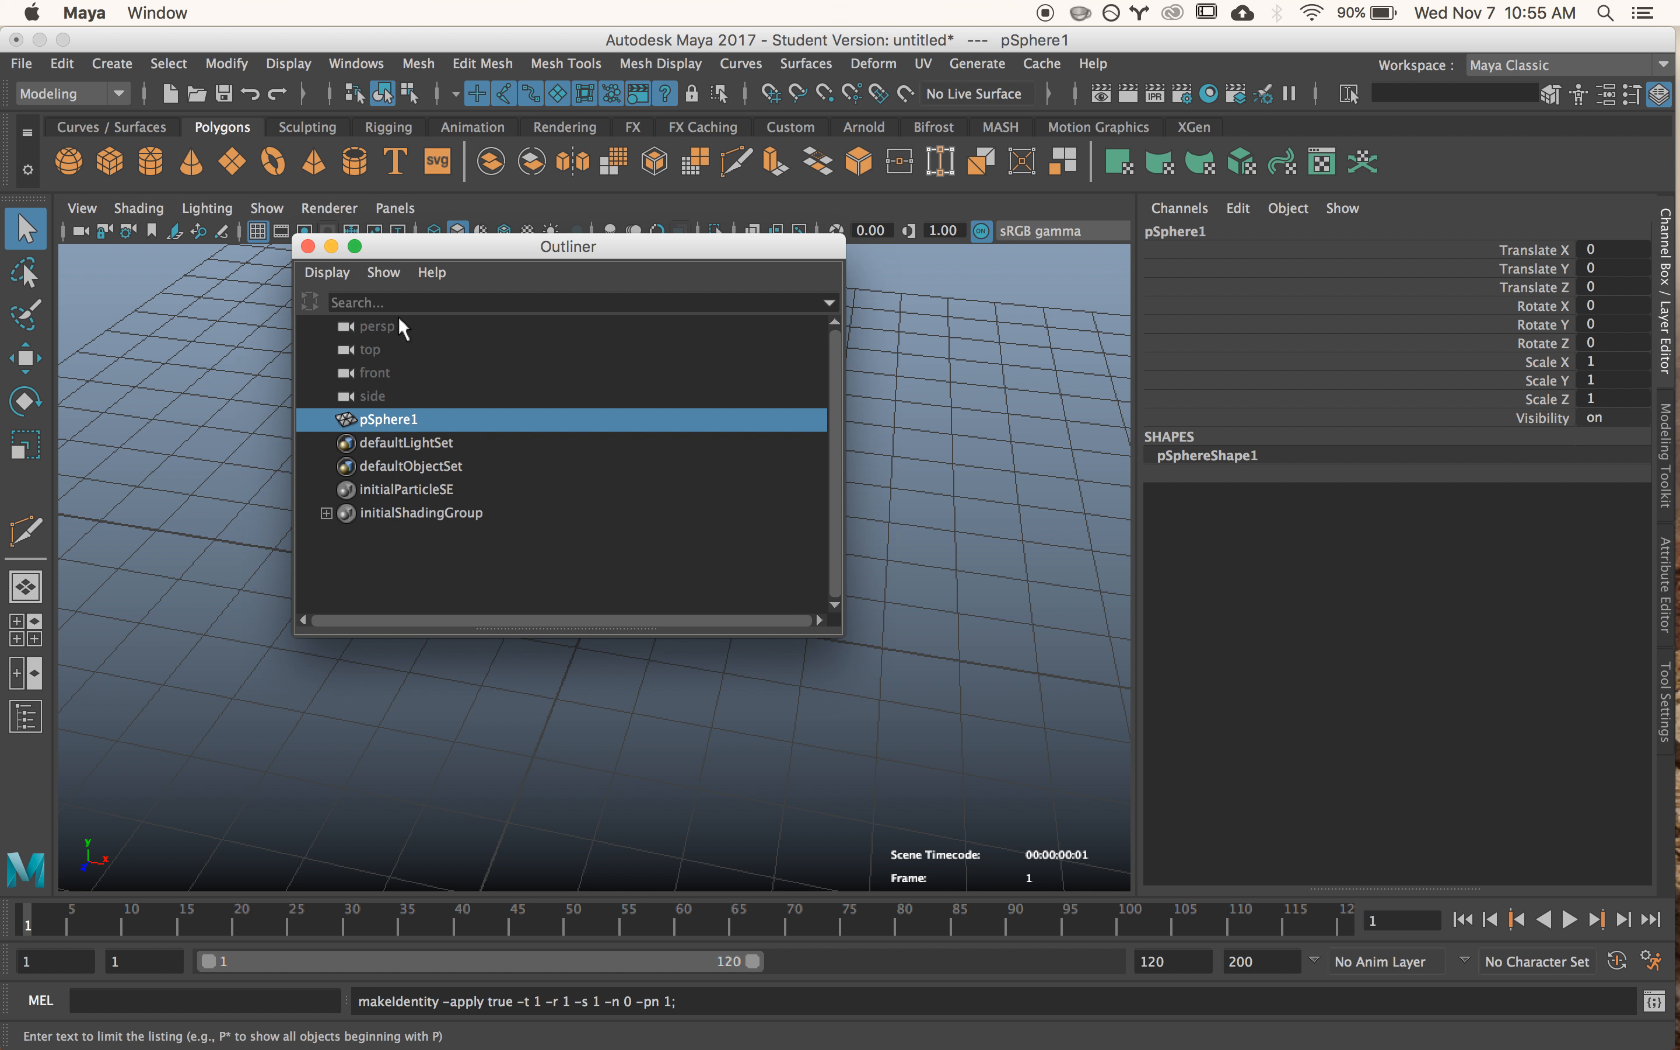
{"action": "left_click_drag", "start_coordinate": [413, 236], "coordinate": [271, 353]}
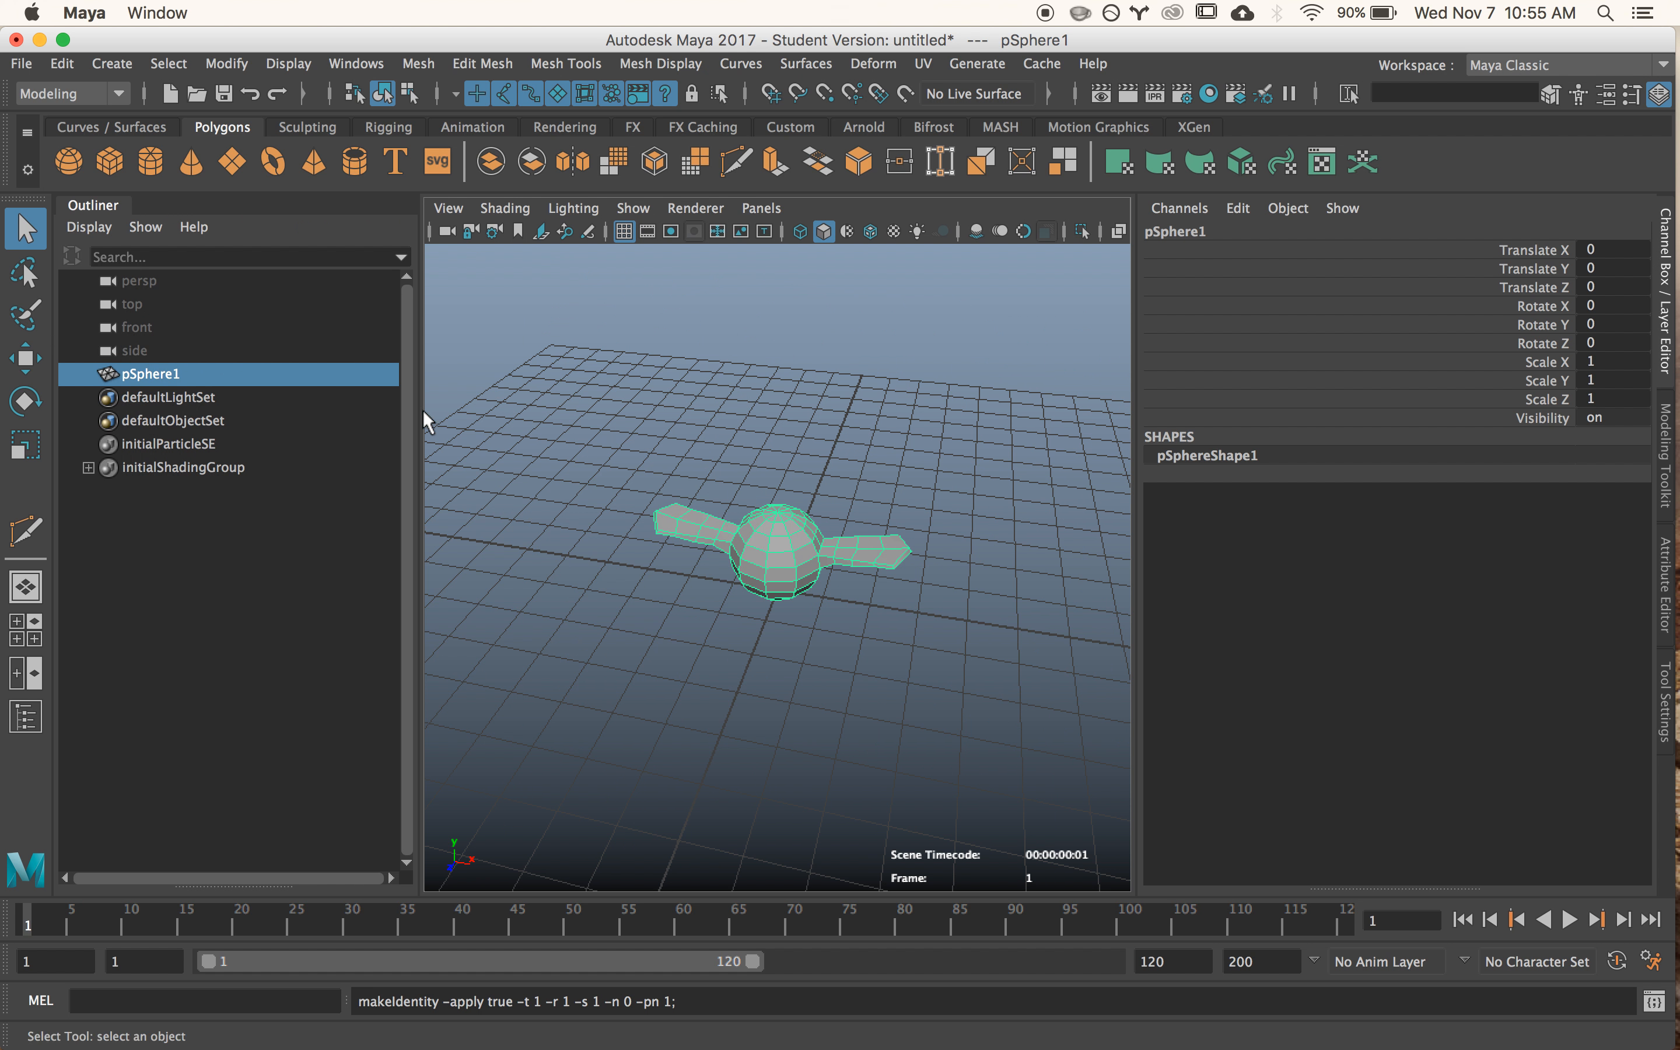
{"action": "left_click", "coordinate": [540, 422]}
{"action": "mouse_move", "coordinate": [688, 464]}
{"action": "left_mouse_down", "text": "alt"}
{"action": "mouse_move", "coordinate": [701, 487]}
{"action": "mouse_move", "coordinate": [687, 430]}
{"action": "left_mouse_up", "text": "alt"}
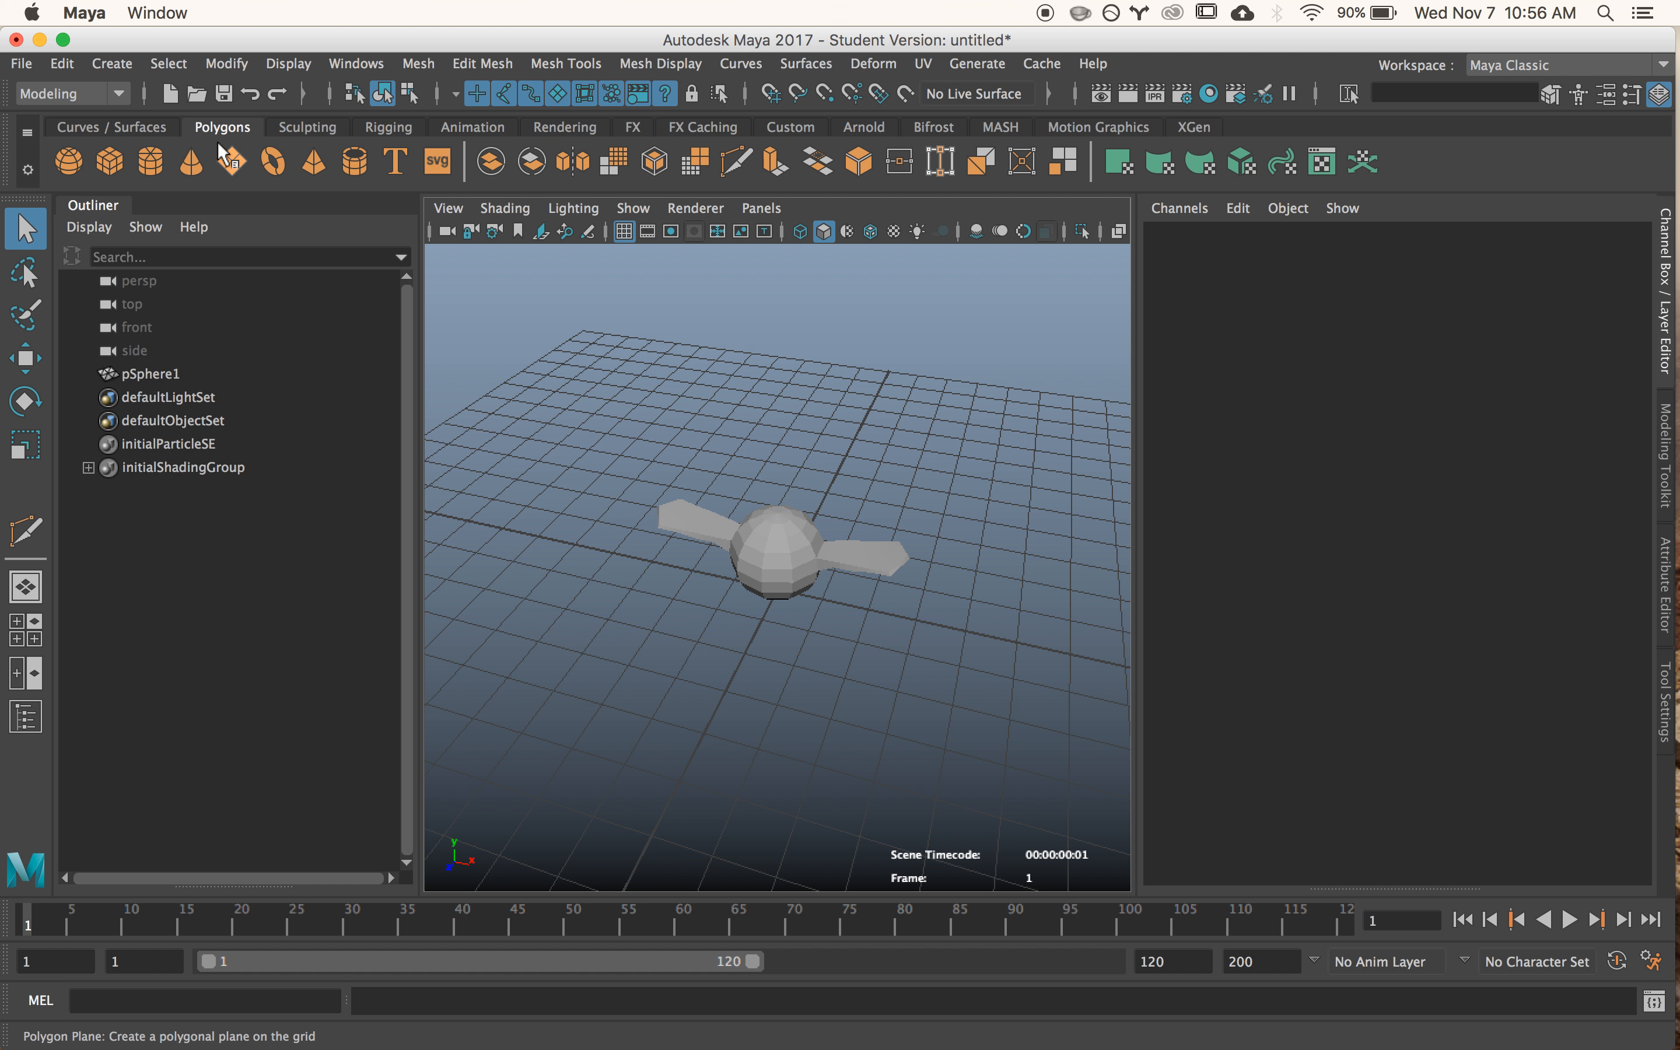
- Switch the menu set to Rigging and display the Rigging shelf
{"action": "left_click", "coordinate": [119, 91]}
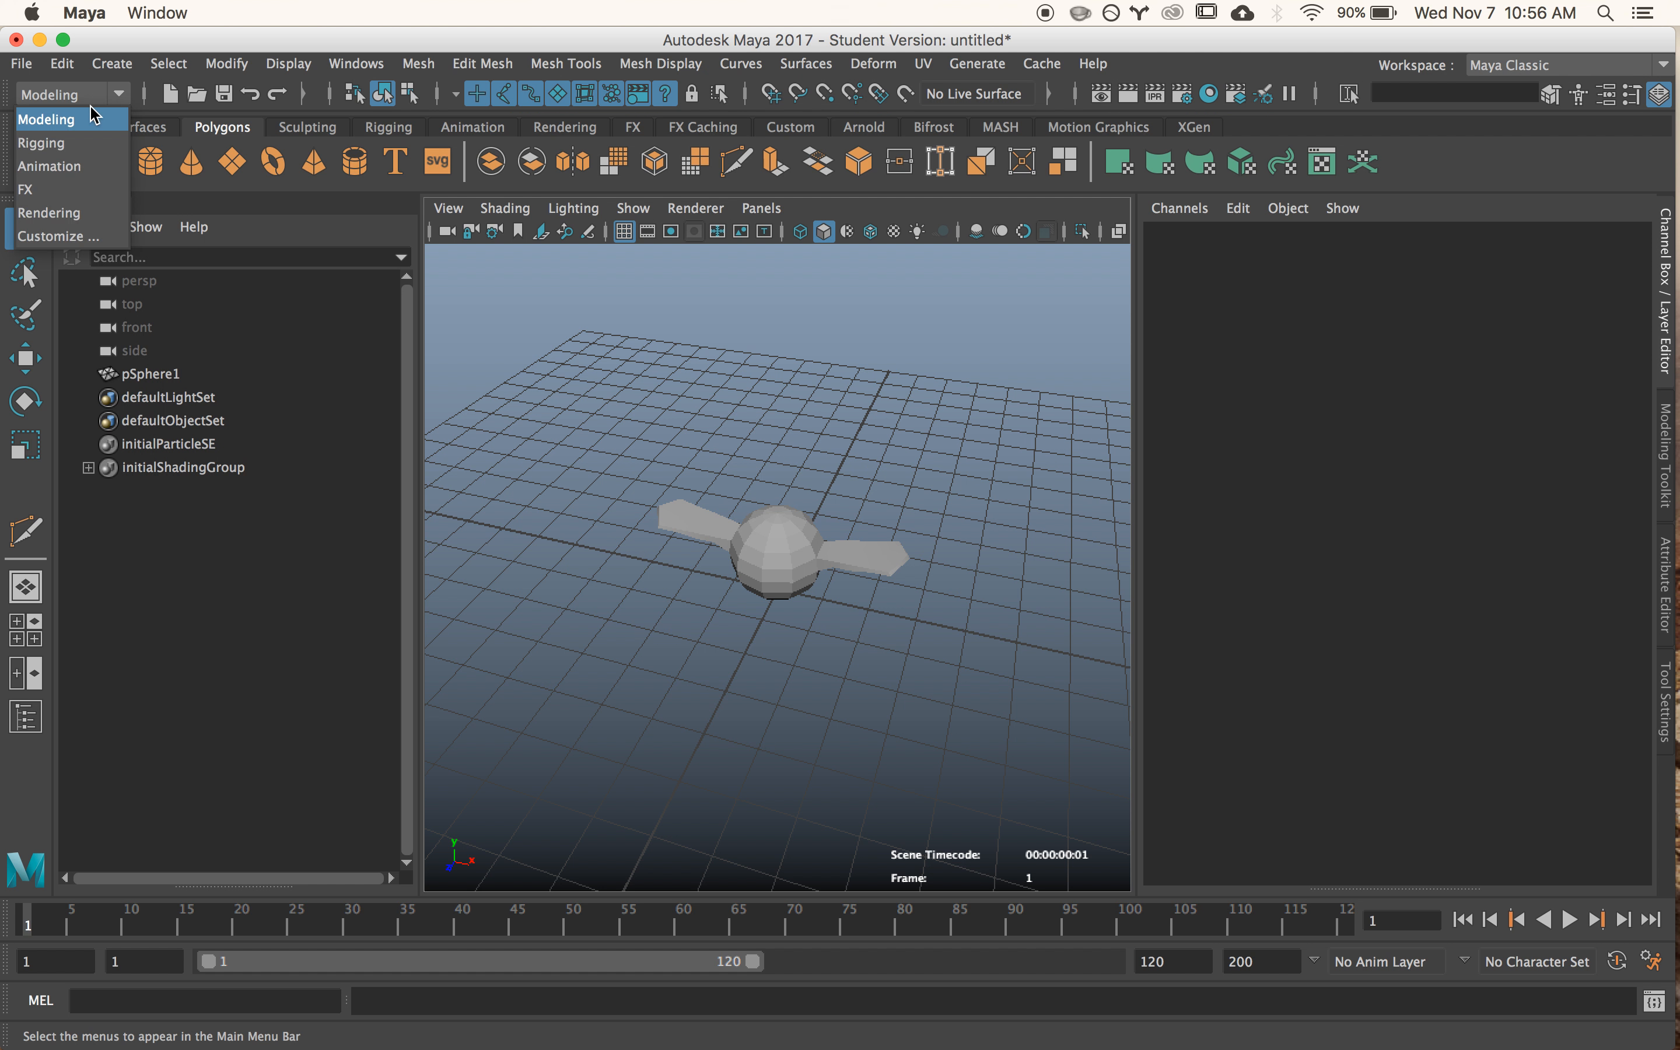
{"action": "left_click", "coordinate": [69, 139]}
{"action": "left_click", "coordinate": [385, 129]}
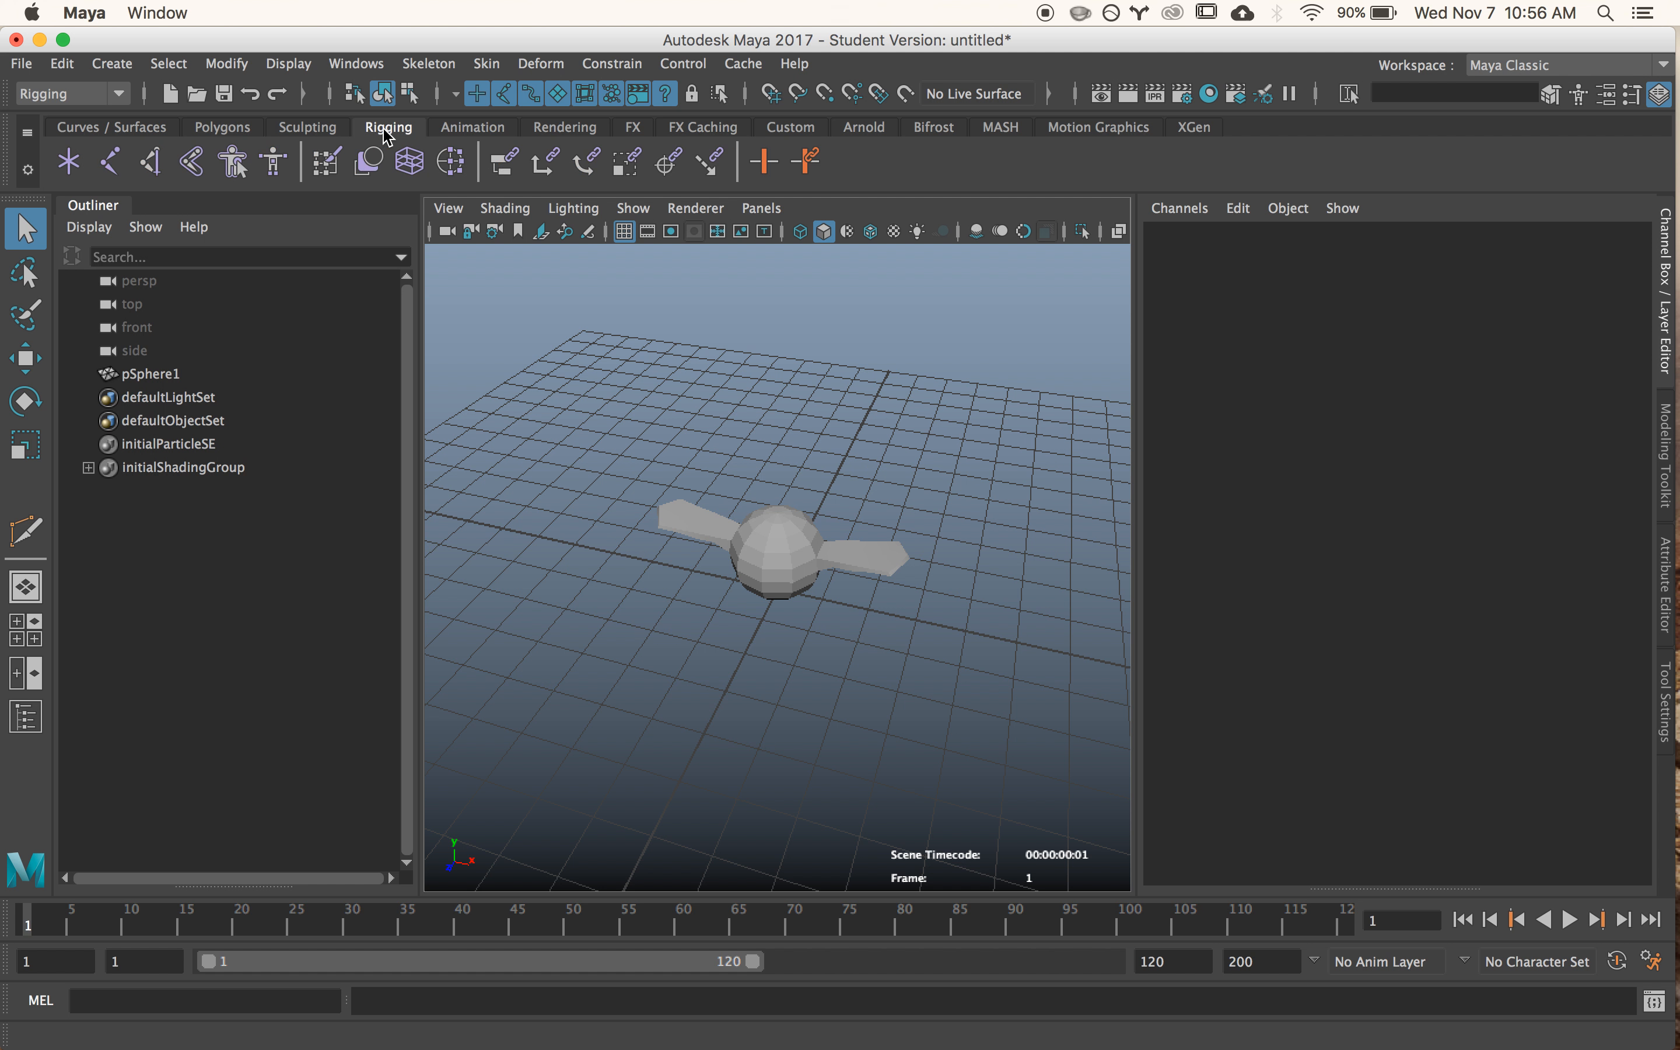
- Place a single joint at the centre of the sphere in the front view with the Joint Tool
{"action": "left_click", "coordinate": [101, 167]}
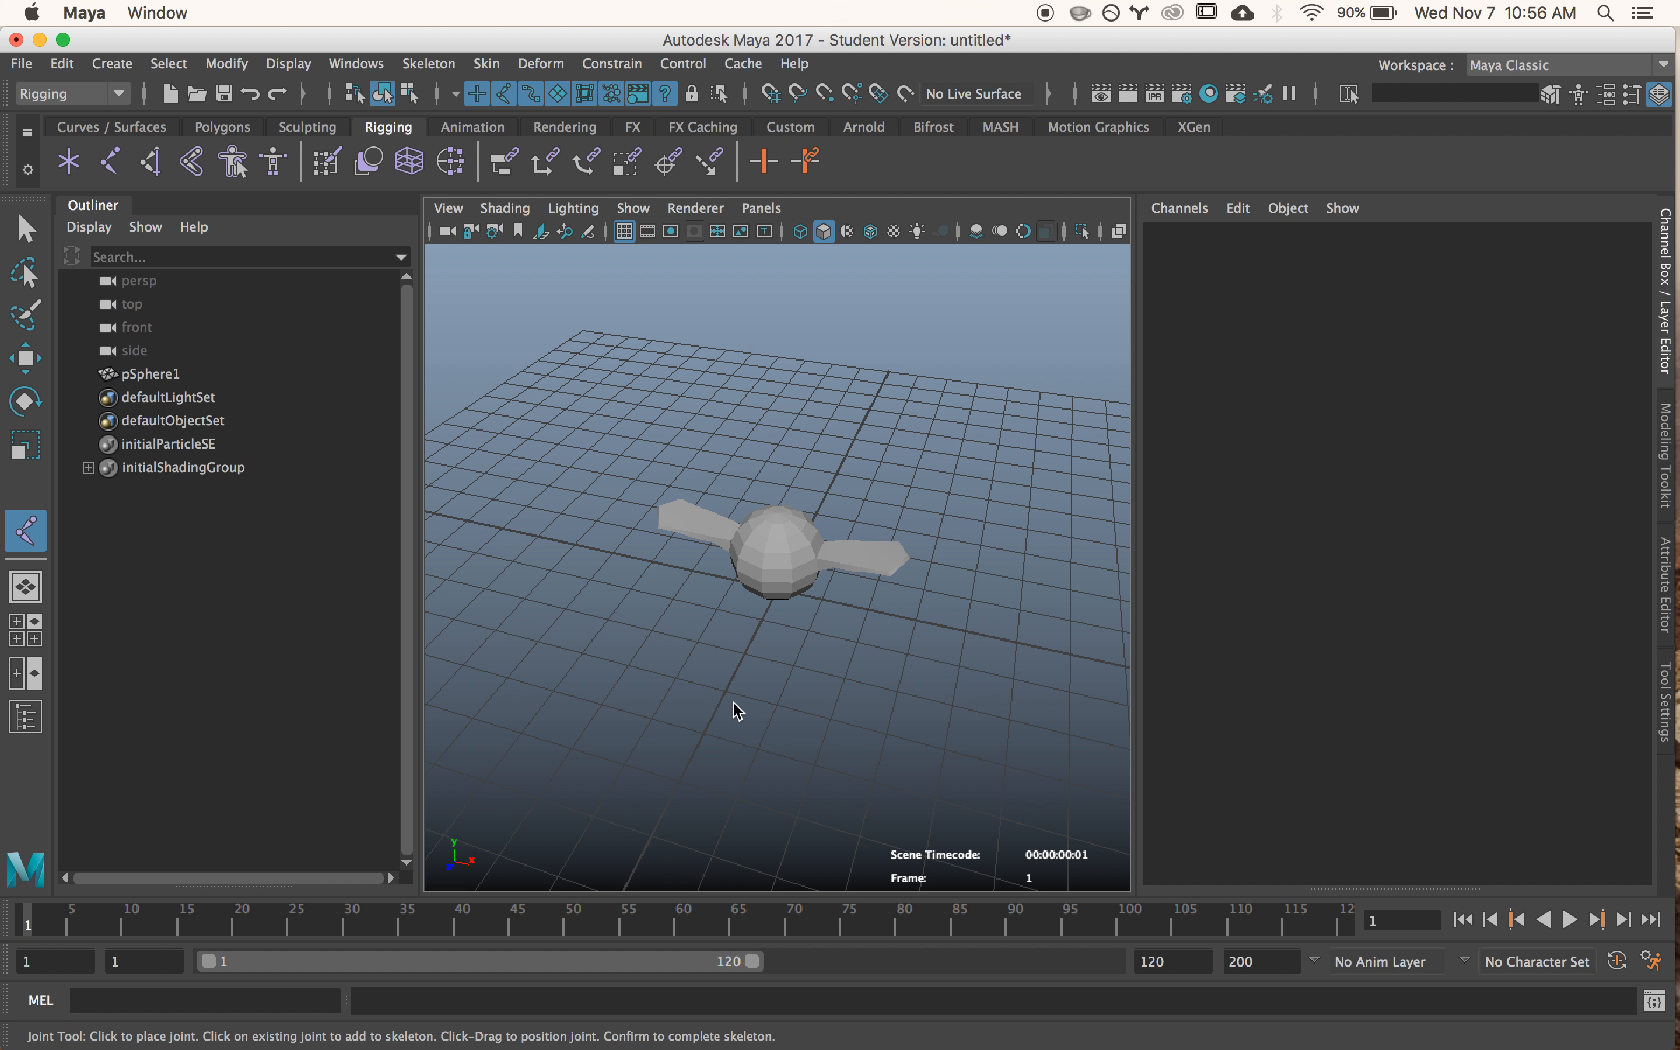
{"action": "left_click_drag", "start_coordinate": [921, 674], "coordinate": [789, 493], "text": "alt"}
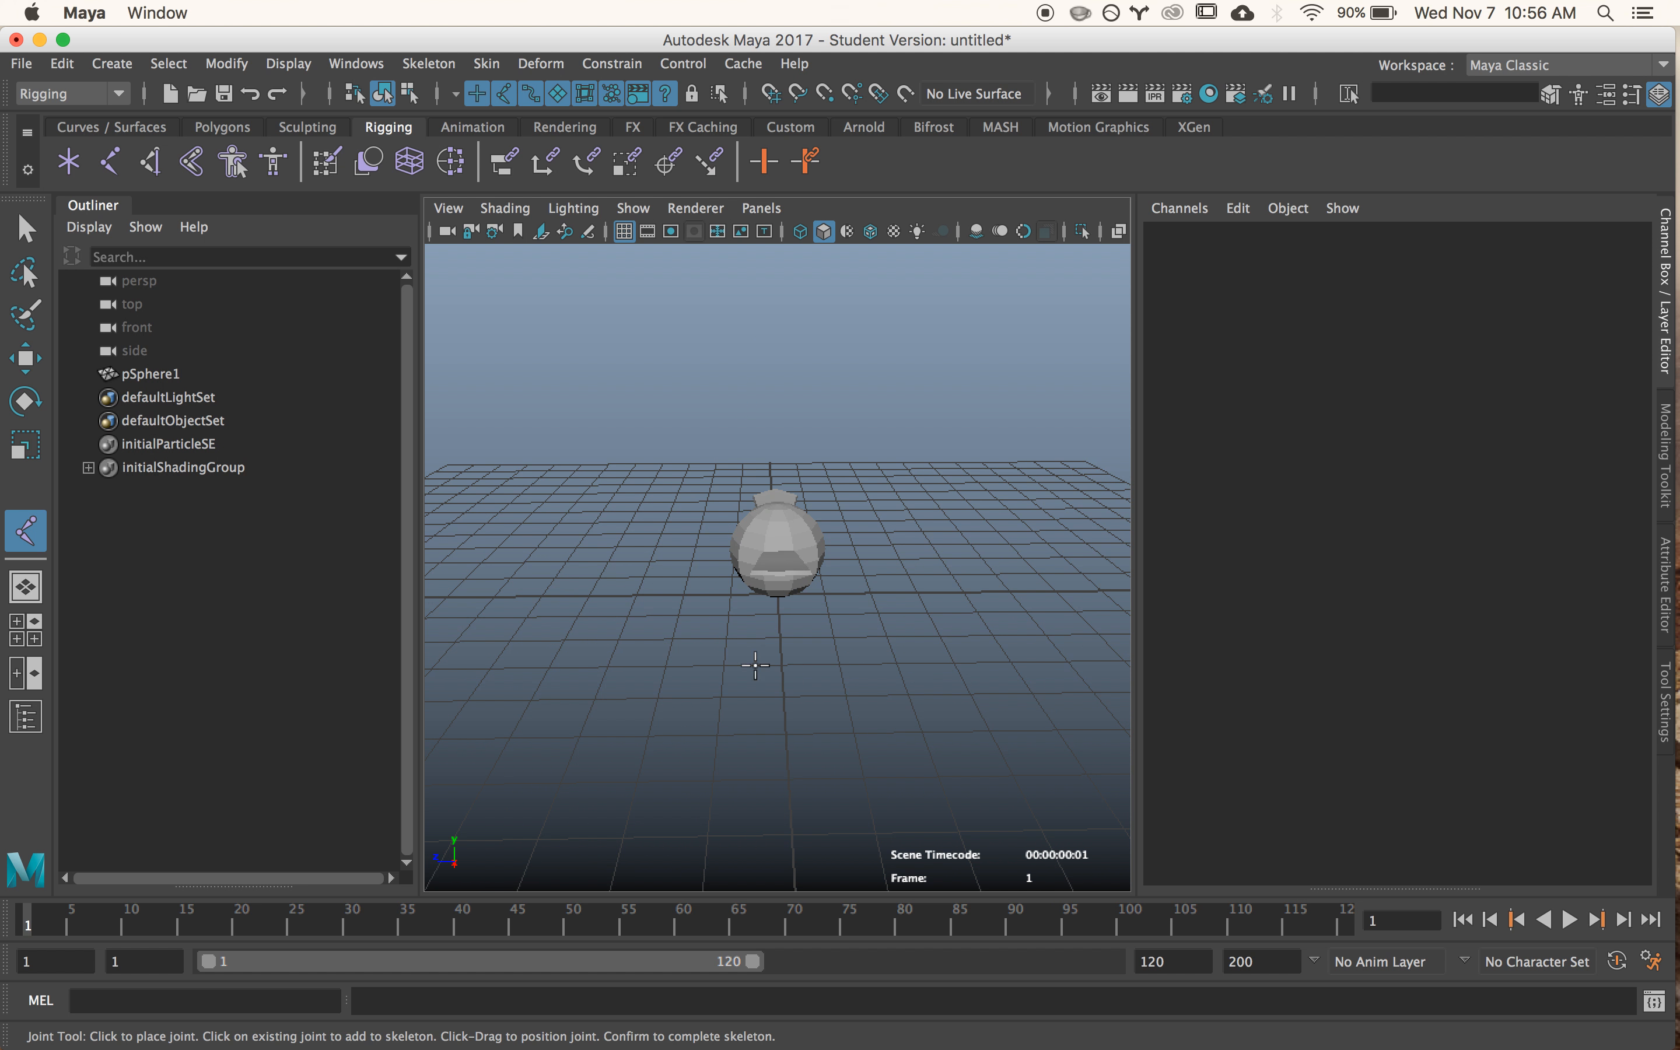
{"action": "key", "text": "space"}
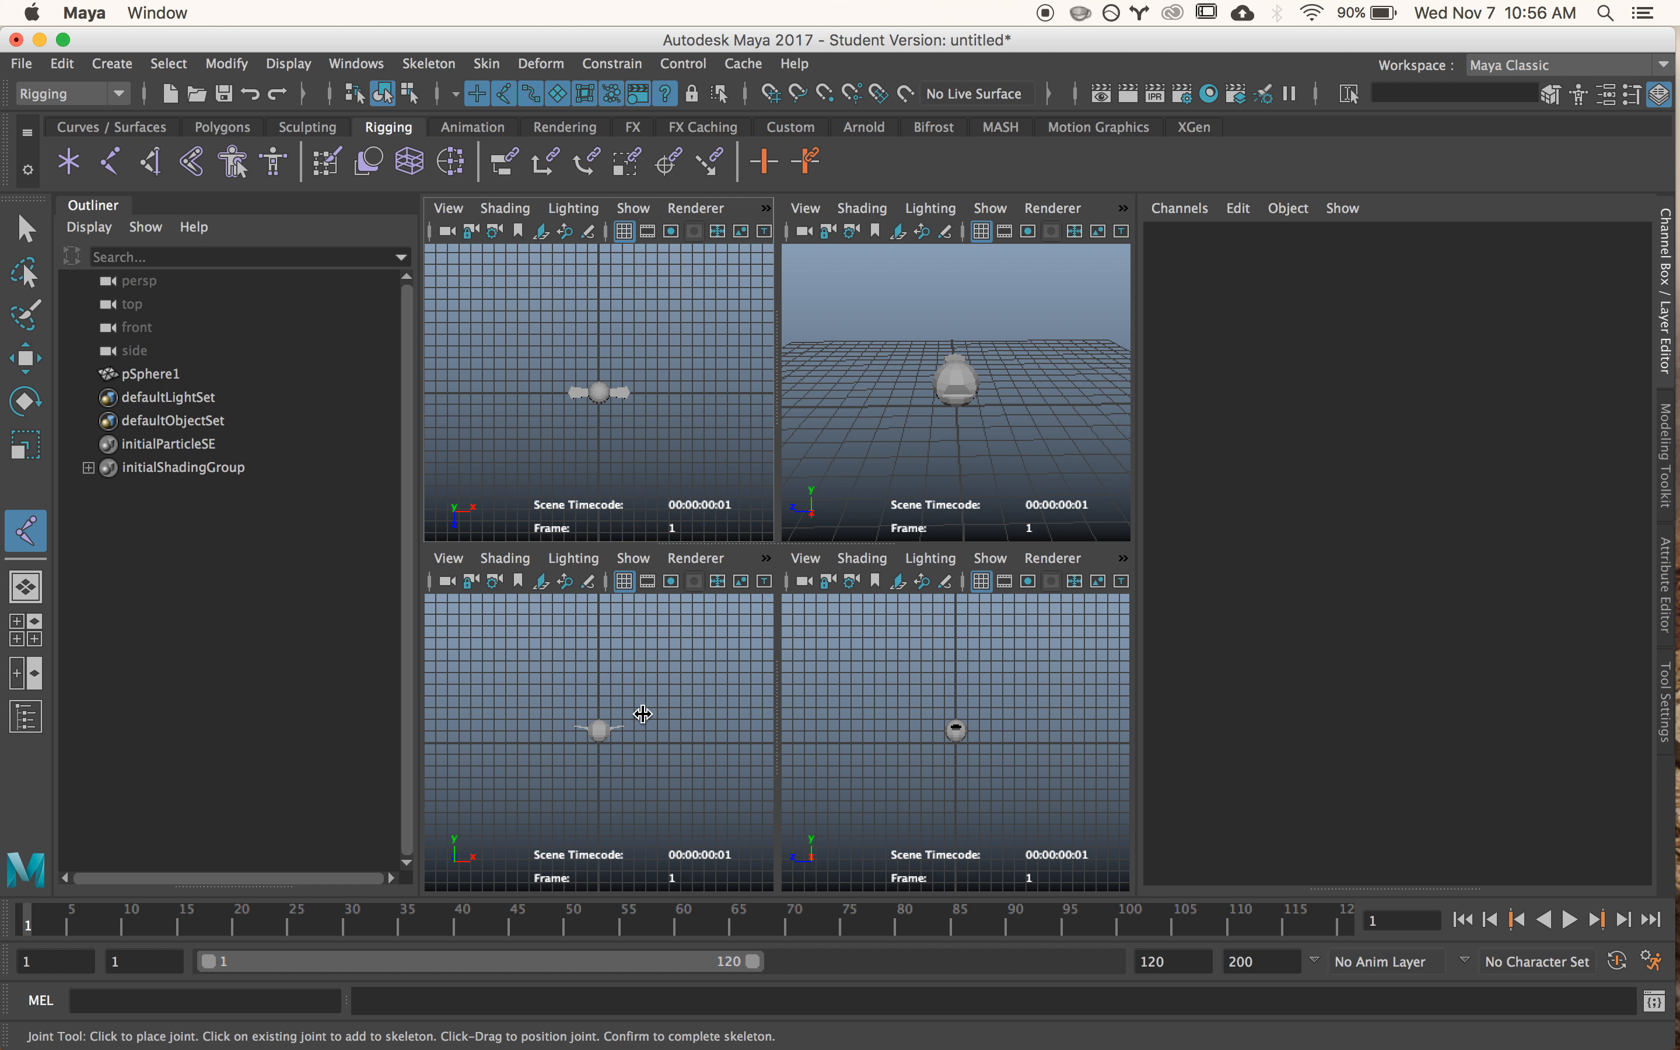
{"action": "key", "text": "space"}
{"action": "right_click_drag", "start_coordinate": [629, 552], "coordinate": [1317, 631], "text": "alt"}
{"action": "right_click_drag", "start_coordinate": [1027, 564], "coordinate": [739, 517], "text": "alt"}
{"action": "middle_click_drag", "start_coordinate": [738, 518], "coordinate": [750, 570], "text": "alt"}
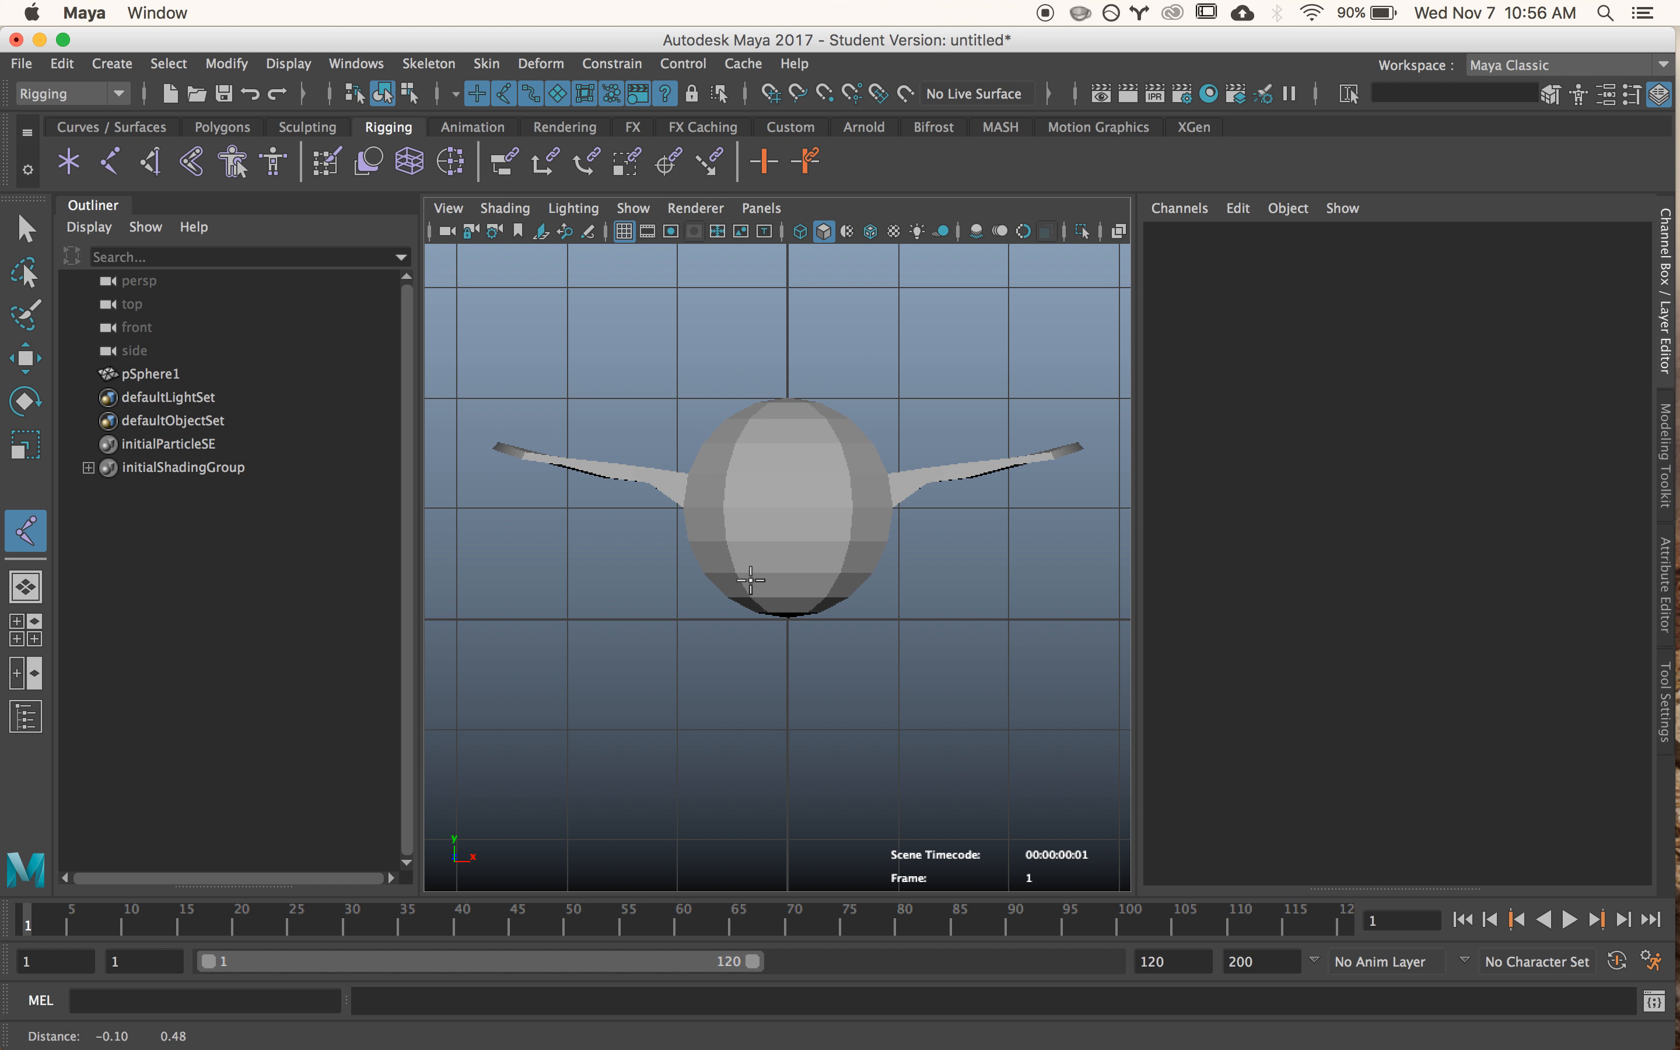
{"action": "left_click", "coordinate": [786, 508]}
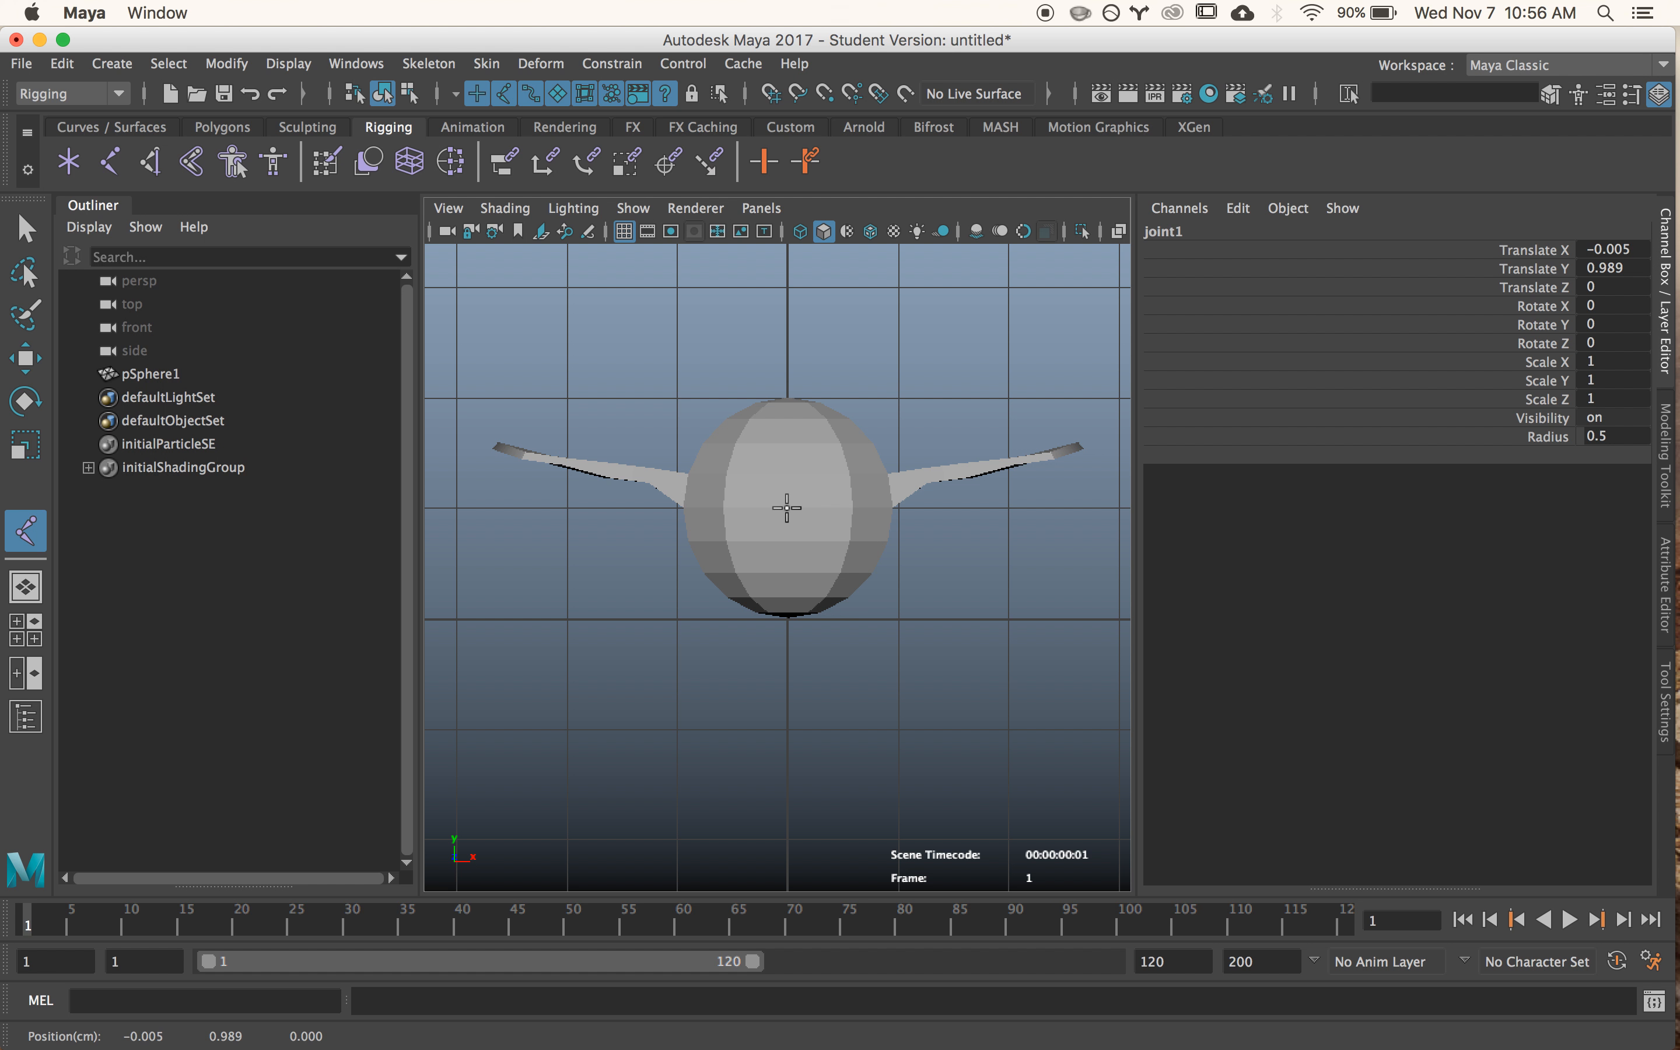
- Enable X-Ray Joints shading in both the front and perspective views
{"action": "left_click", "coordinate": [505, 208]}
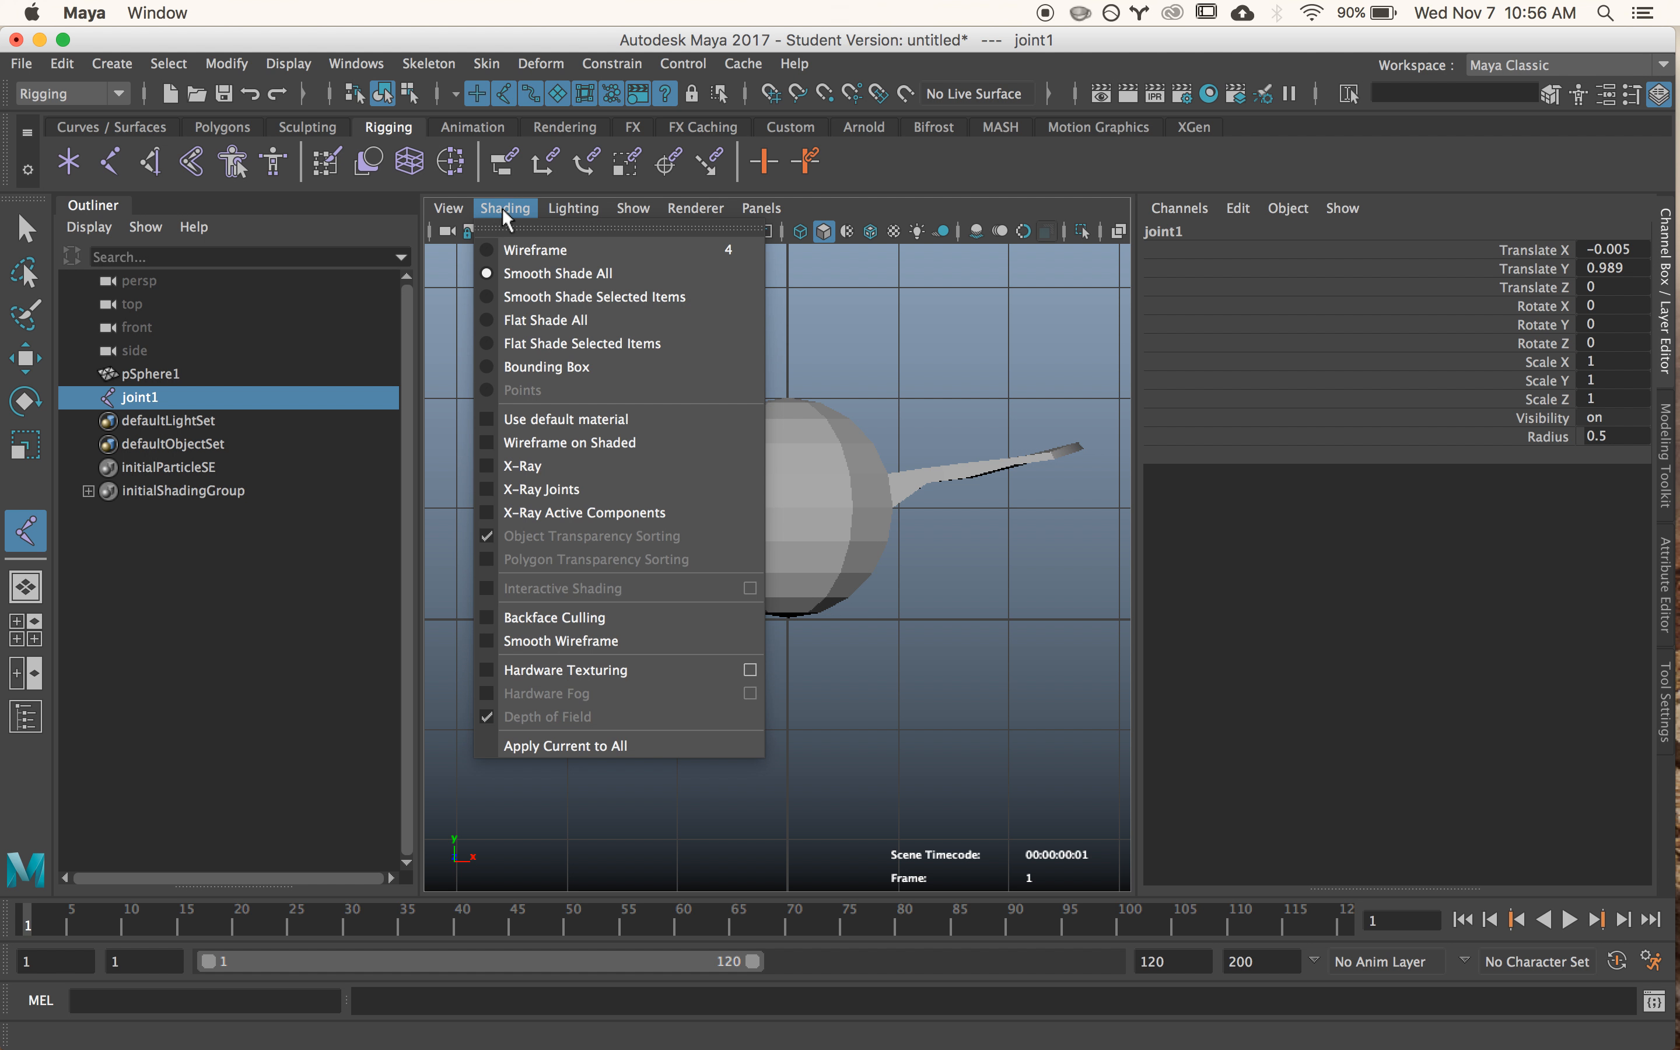
{"action": "left_click", "coordinate": [545, 490]}
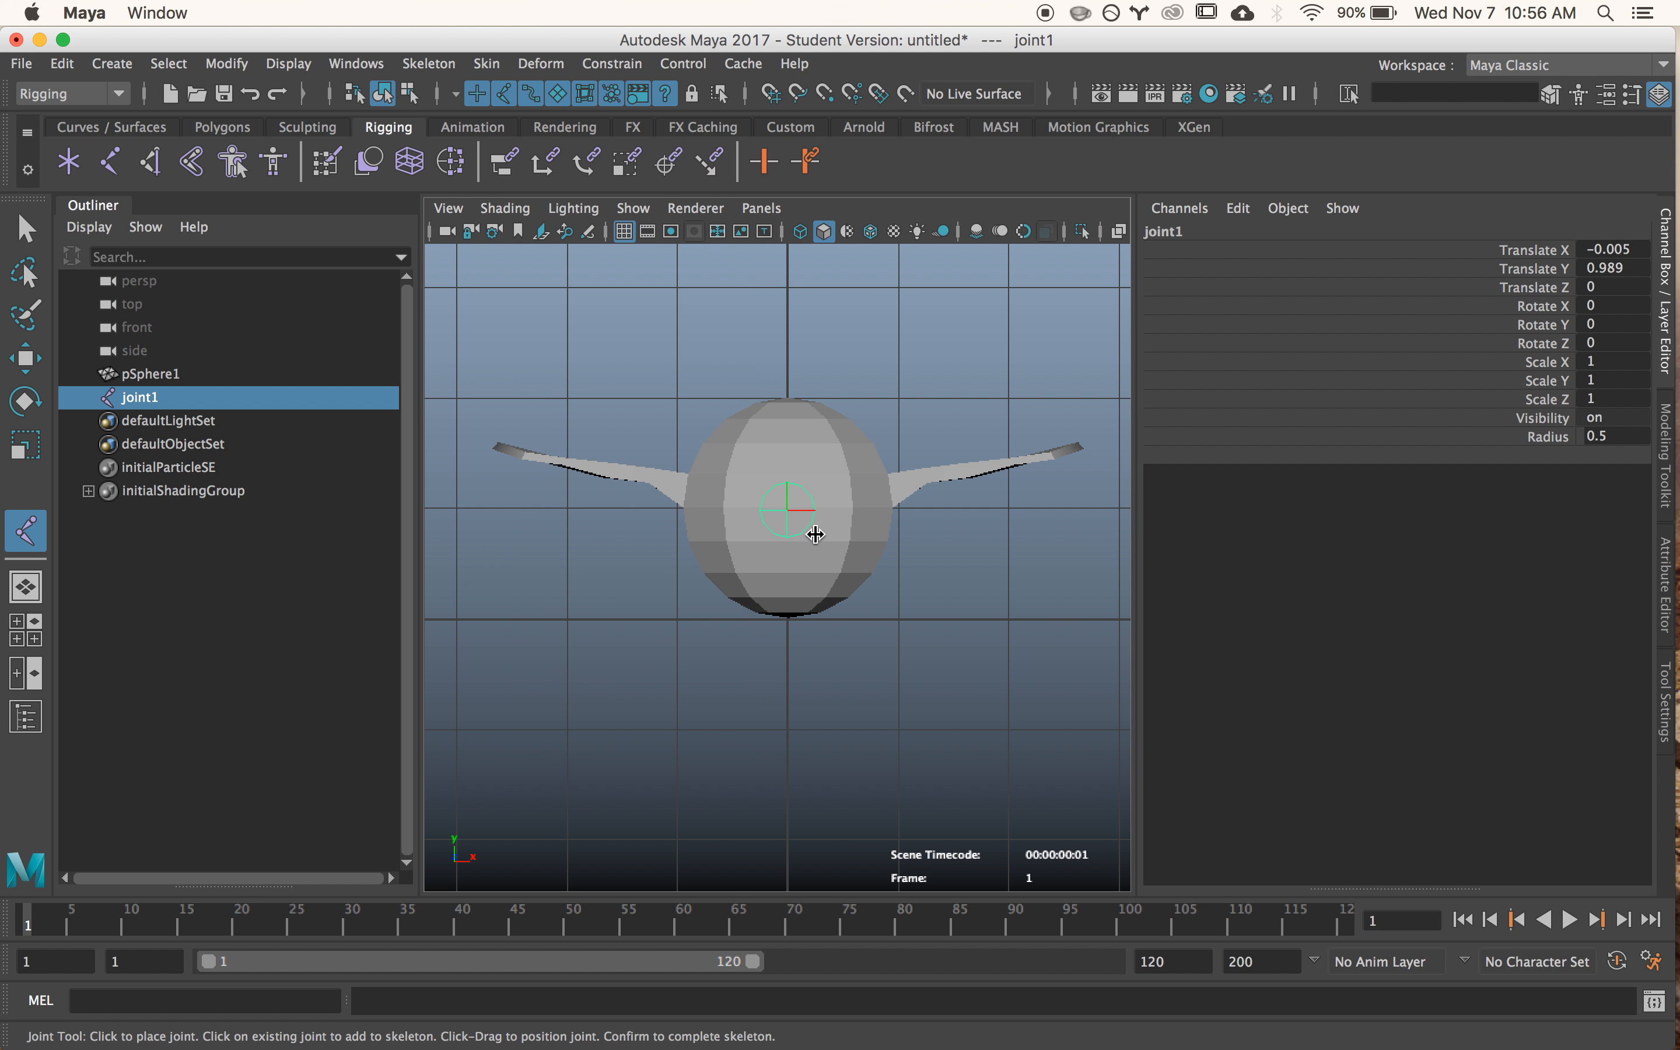
{"action": "key", "text": "space"}
{"action": "key", "text": "space"}
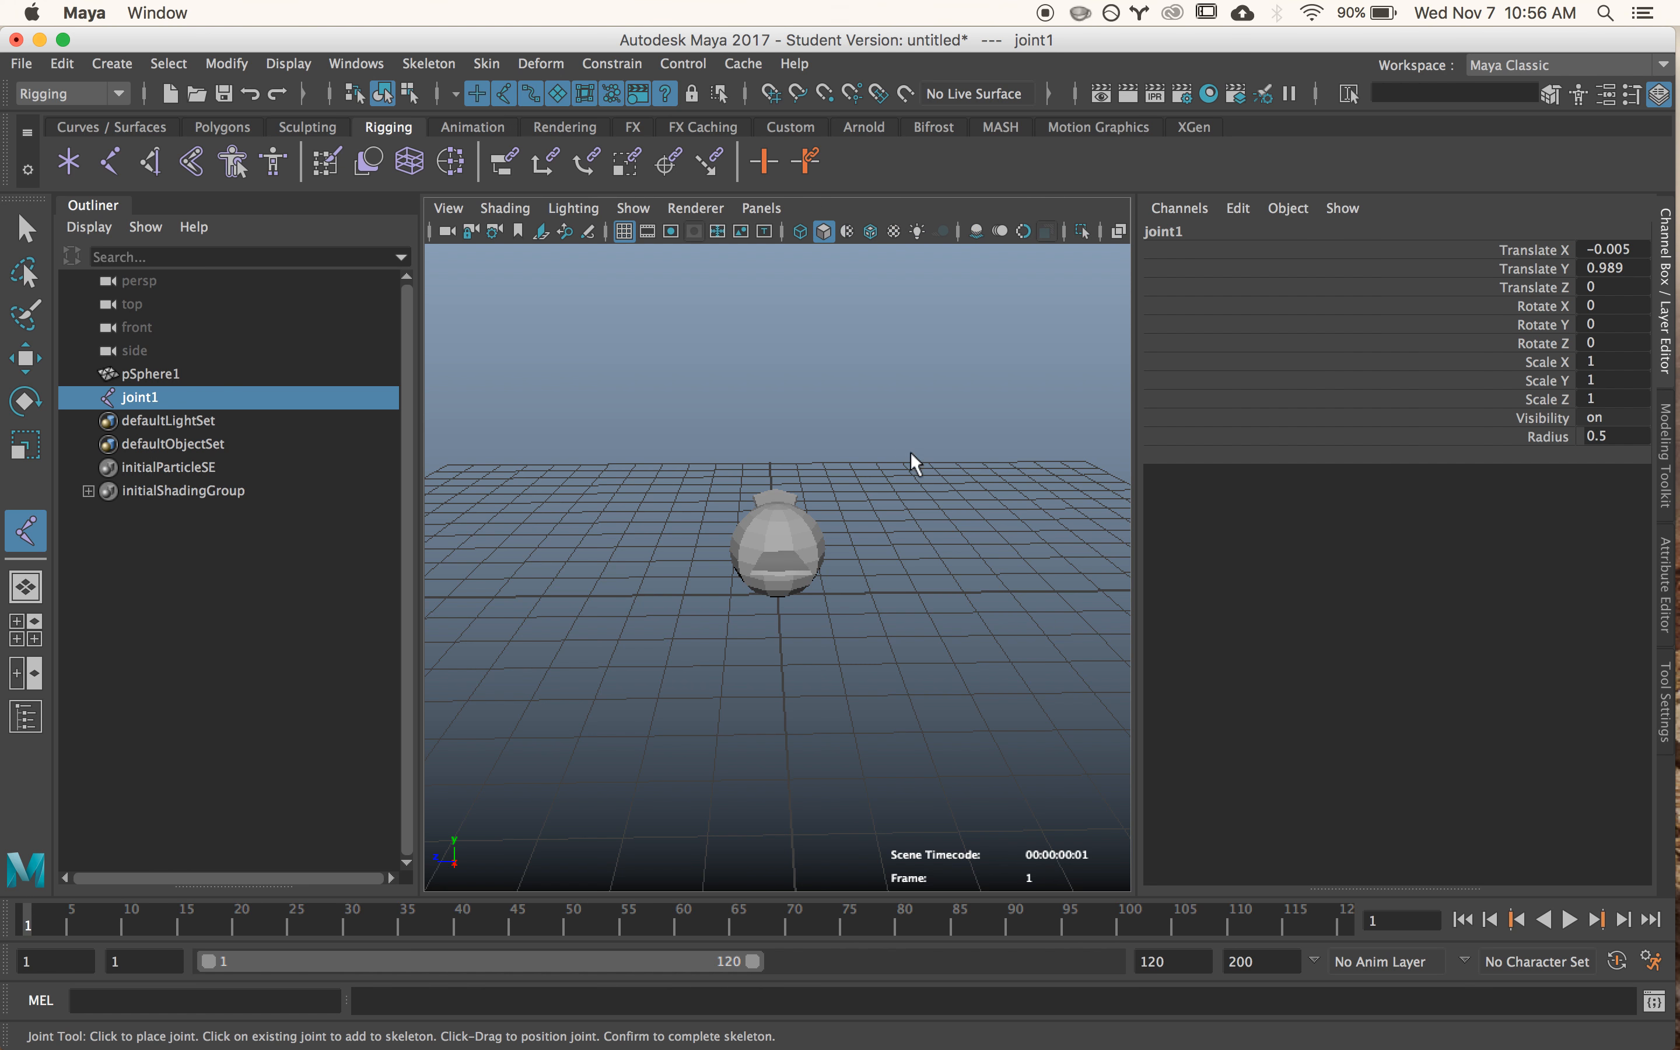
{"action": "left_click", "coordinate": [493, 207]}
{"action": "left_click", "coordinate": [549, 488]}
{"action": "scroll", "coordinate": [782, 561], "scroll_direction": "up", "scroll_amount": 2}
{"action": "scroll", "coordinate": [783, 562], "scroll_direction": "up", "scroll_amount": 1}
{"action": "left_click_drag", "start_coordinate": [780, 672], "coordinate": [1005, 637], "text": "alt"}
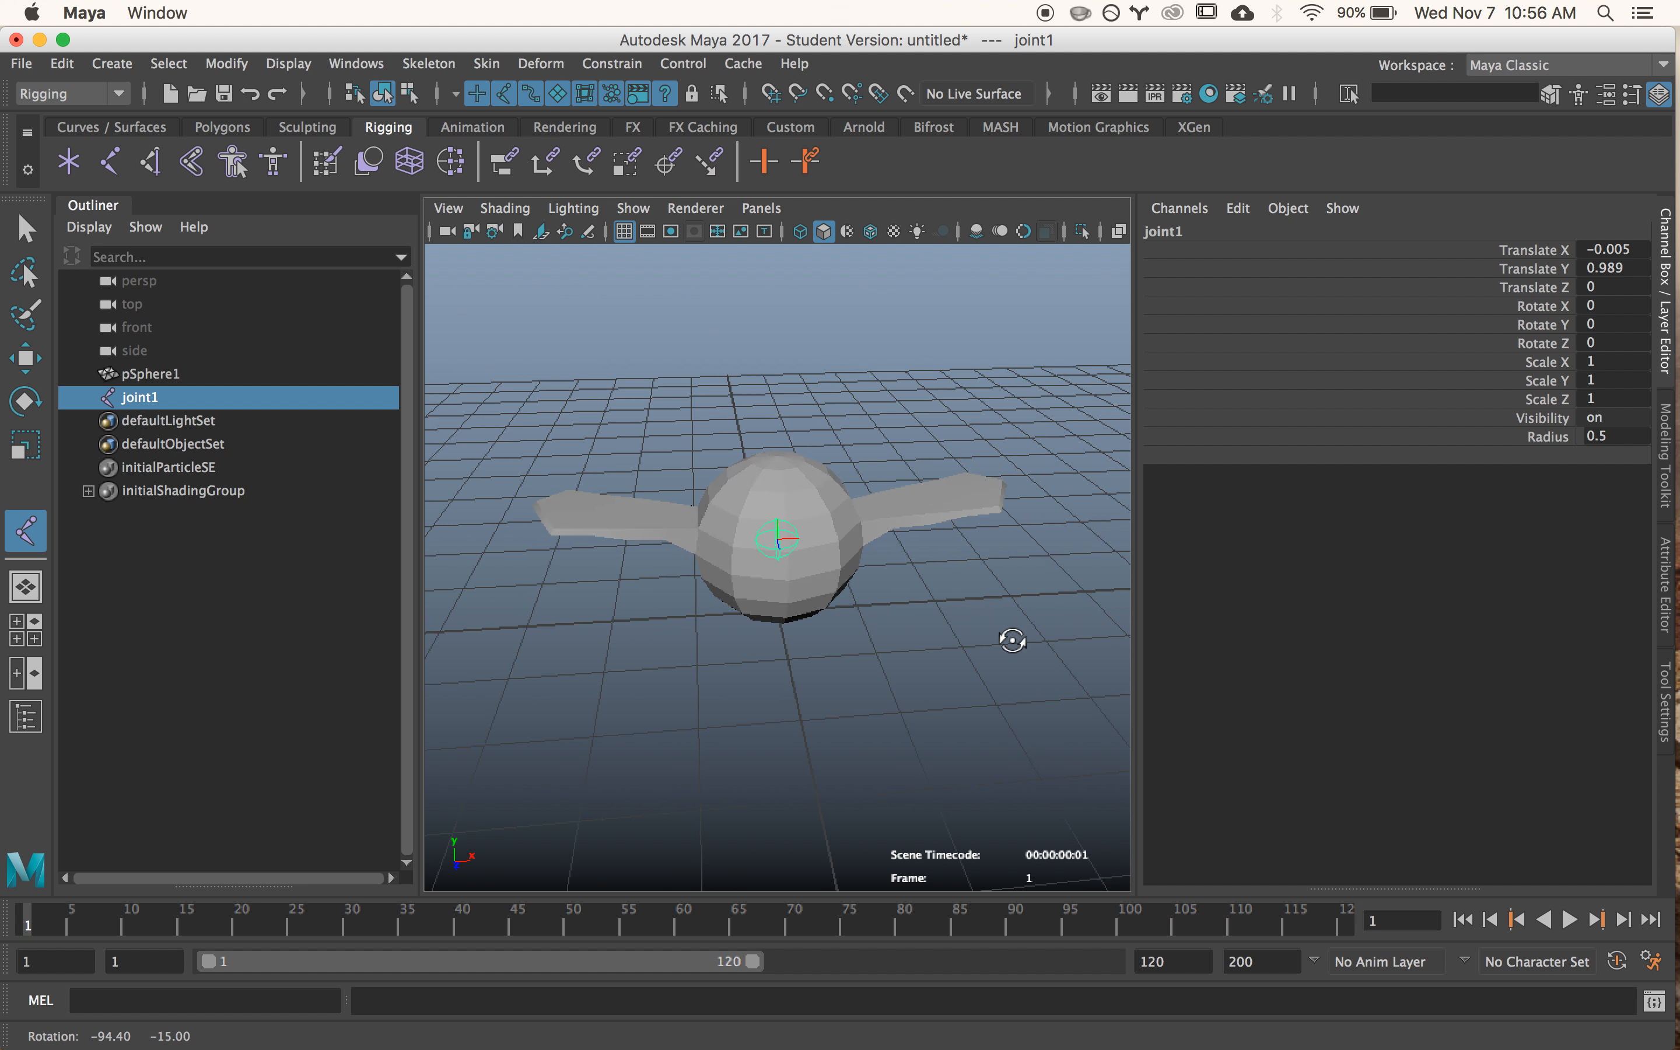
- Snap the centre joint along the X axis to the grid at Translate X 0
{"action": "key", "text": "w"}
{"action": "left_click_drag", "start_coordinate": [873, 598], "coordinate": [854, 621], "text": "alt"}
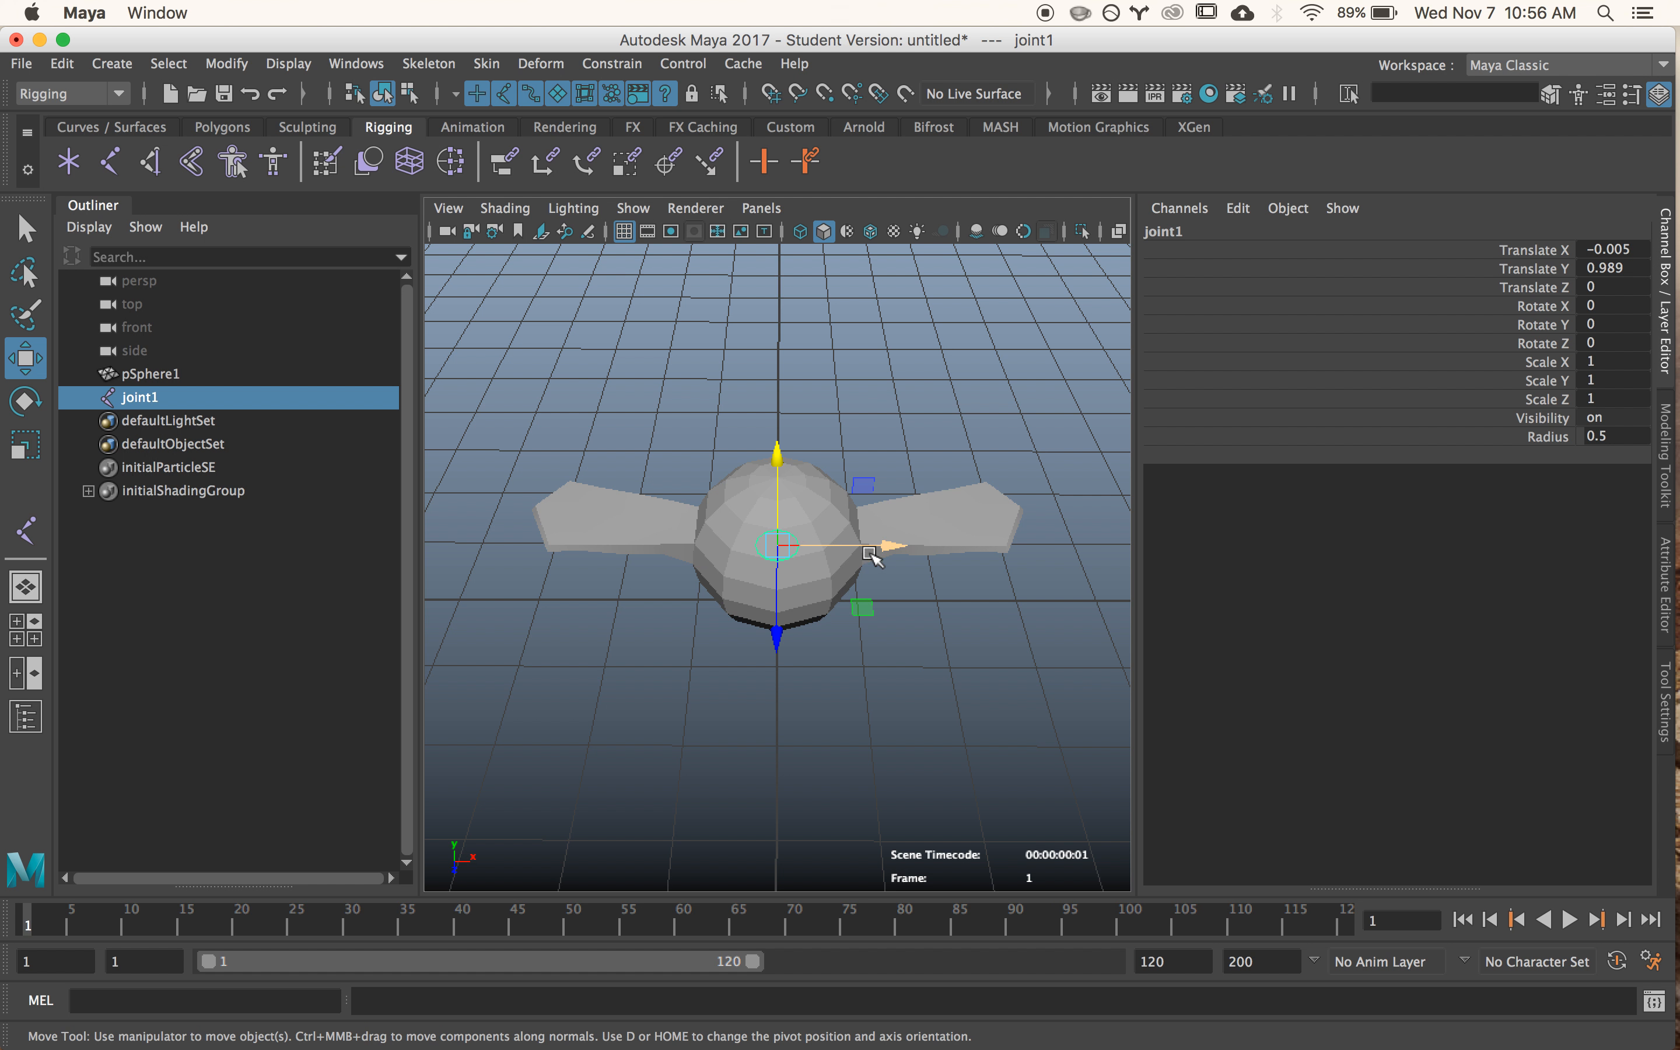
{"action": "mouse_move", "coordinate": [847, 640]}
{"action": "left_mouse_down", "text": "alt"}
{"action": "mouse_move", "coordinate": [851, 679]}
{"action": "mouse_move", "coordinate": [693, 645]}
{"action": "mouse_move", "coordinate": [851, 626]}
{"action": "left_mouse_up", "text": "alt"}
{"action": "key", "text": "x"}
{"action": "left_click_drag", "start_coordinate": [898, 540], "coordinate": [793, 540]}
{"action": "mouse_move", "coordinate": [880, 620]}
{"action": "left_mouse_down", "text": "alt"}
{"action": "mouse_move", "coordinate": [907, 678]}
{"action": "mouse_move", "coordinate": [693, 619]}
{"action": "mouse_move", "coordinate": [715, 671]}
{"action": "mouse_move", "coordinate": [623, 611]}
{"action": "mouse_move", "coordinate": [930, 631]}
{"action": "mouse_move", "coordinate": [895, 649]}
{"action": "left_mouse_up", "text": "alt"}
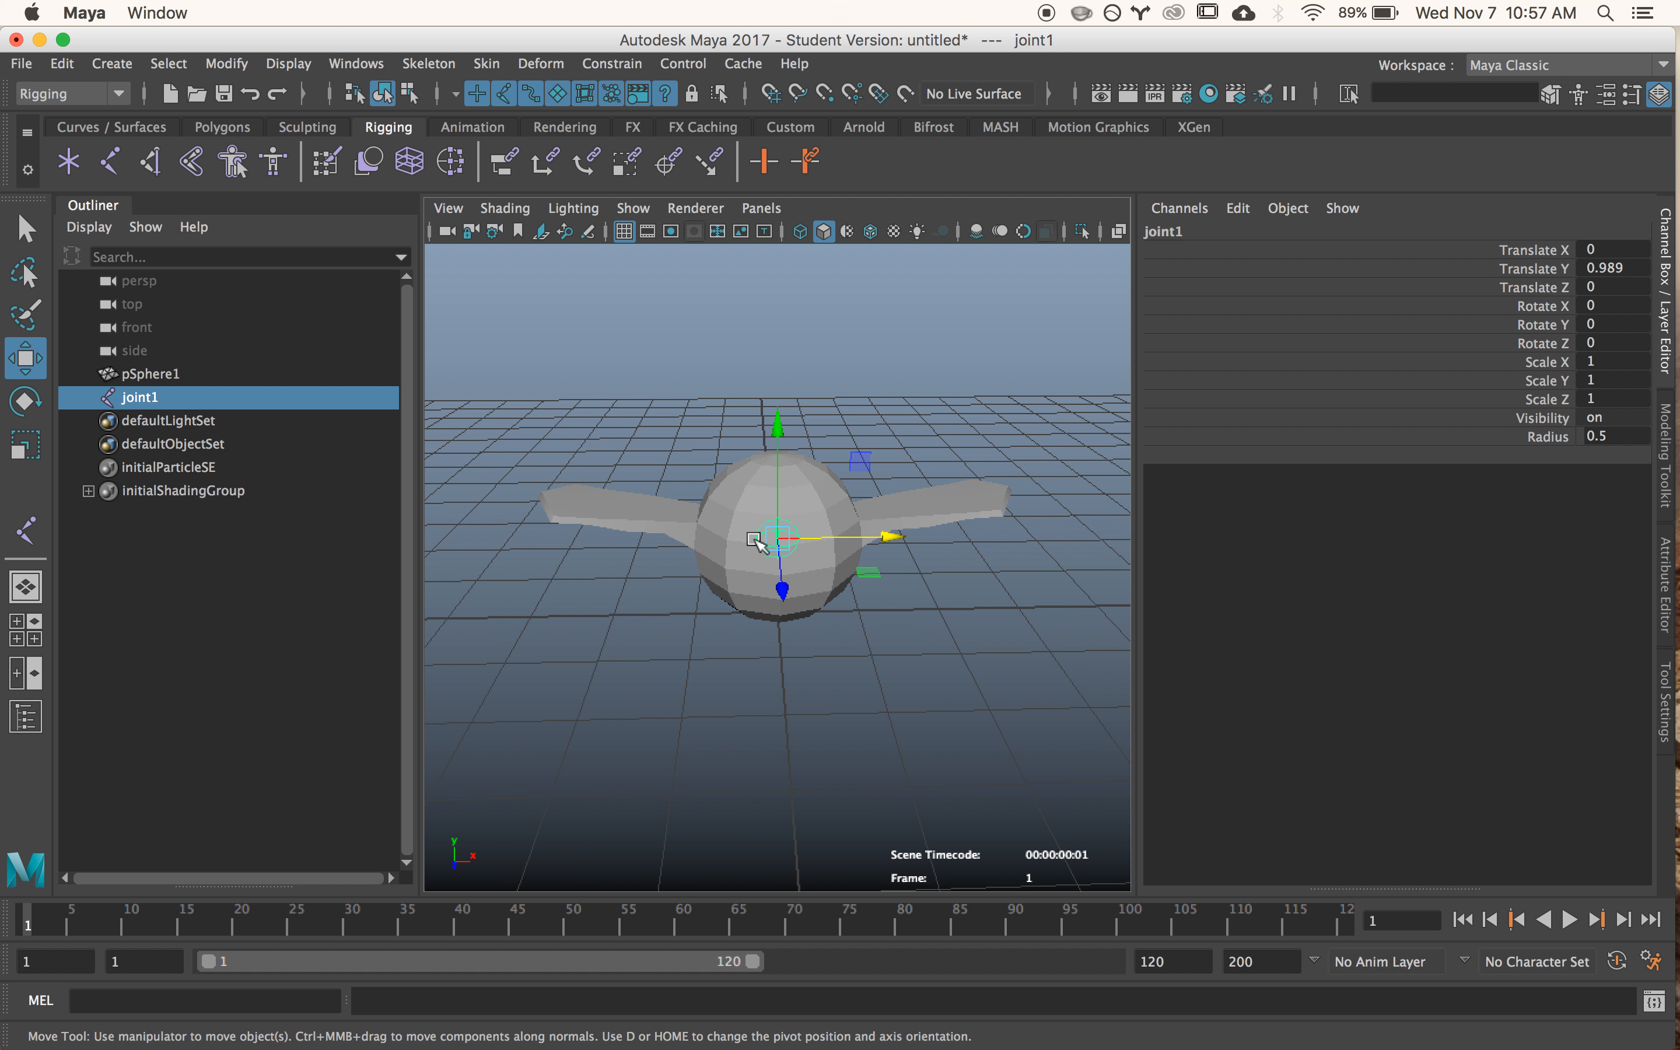
{"action": "left_click_drag", "start_coordinate": [811, 604], "coordinate": [689, 523], "text": "alt"}
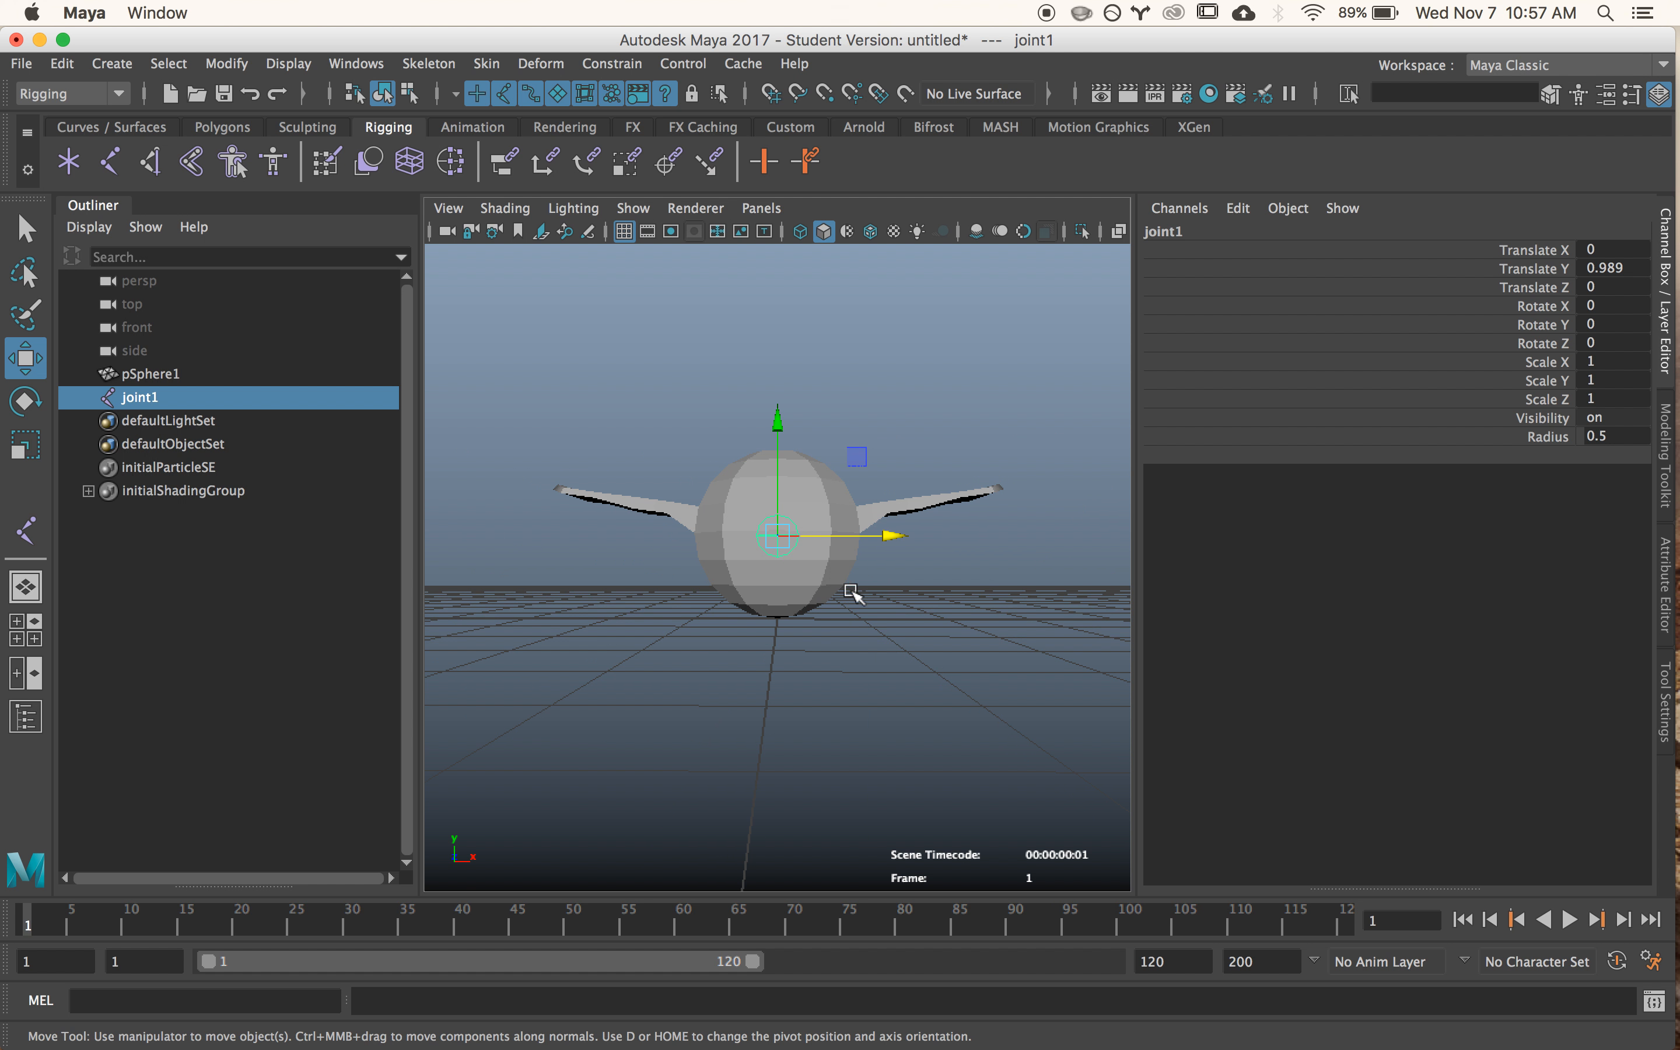
{"action": "left_click_drag", "start_coordinate": [852, 592], "coordinate": [846, 616], "text": "alt"}
{"action": "key", "text": "q"}
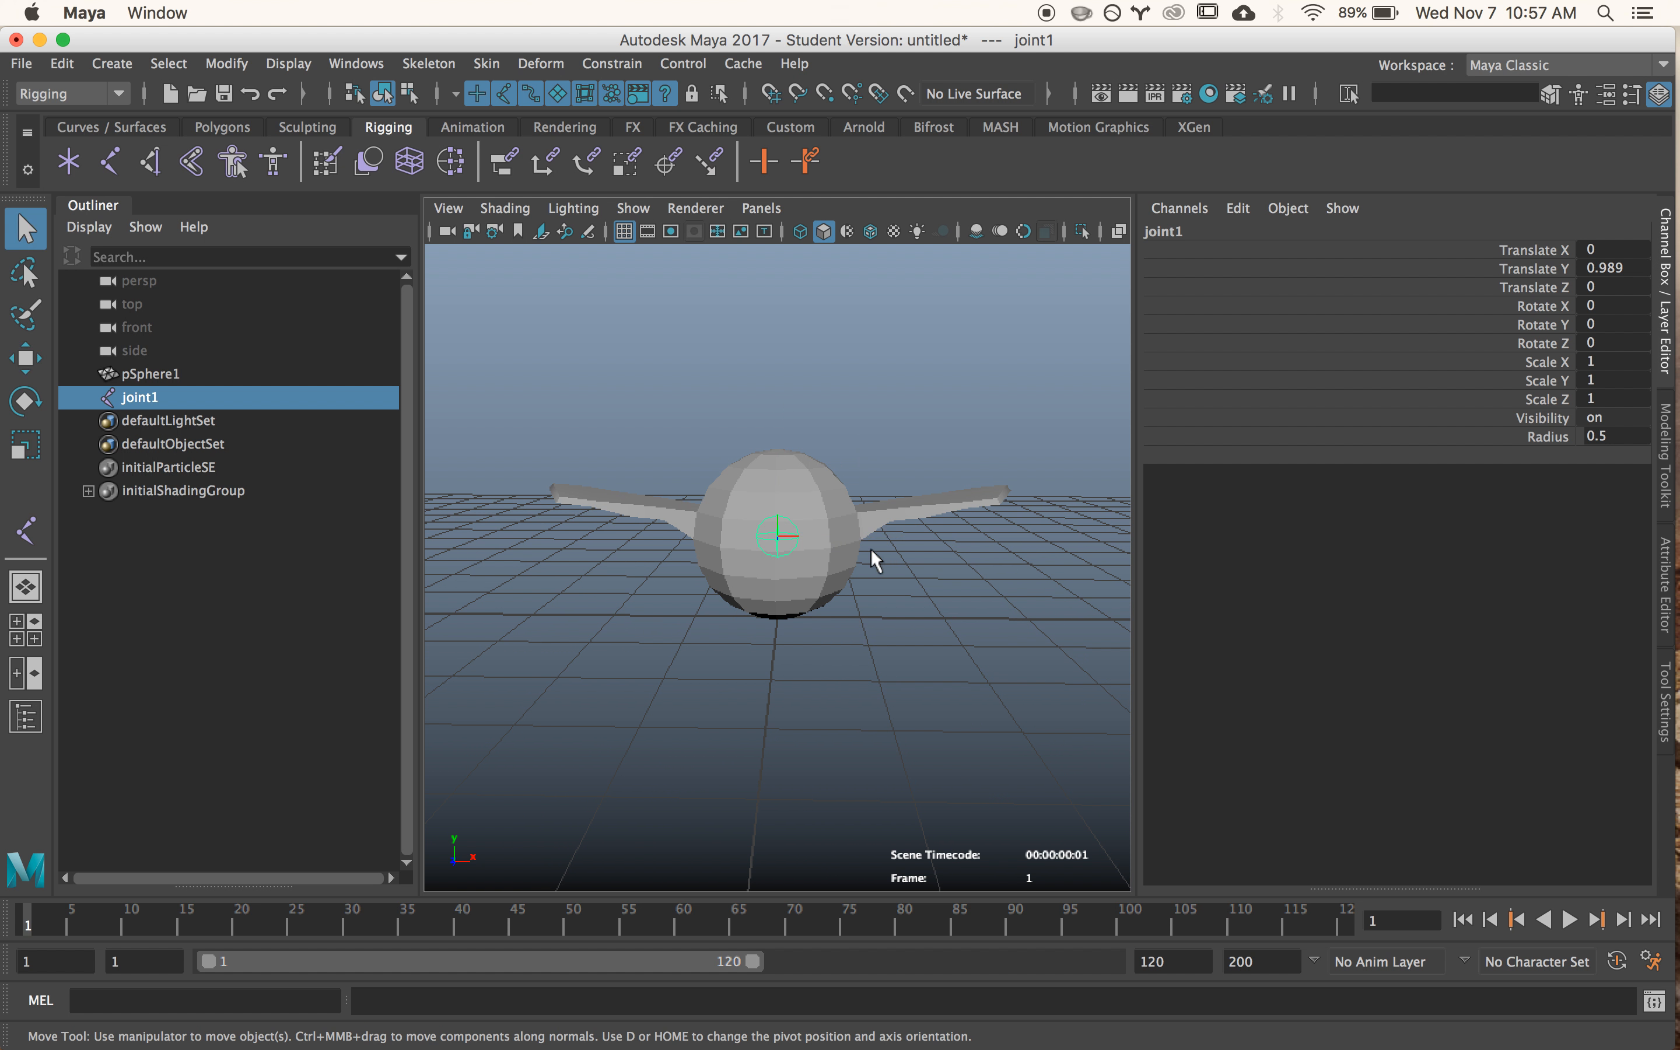
{"action": "mouse_move", "coordinate": [824, 558]}
{"action": "left_mouse_down", "text": "alt"}
{"action": "mouse_move", "coordinate": [611, 547]}
{"action": "mouse_move", "coordinate": [768, 566]}
{"action": "mouse_move", "coordinate": [866, 630]}
{"action": "mouse_move", "coordinate": [844, 688]}
{"action": "mouse_move", "coordinate": [818, 563]}
{"action": "left_mouse_up", "text": "alt"}
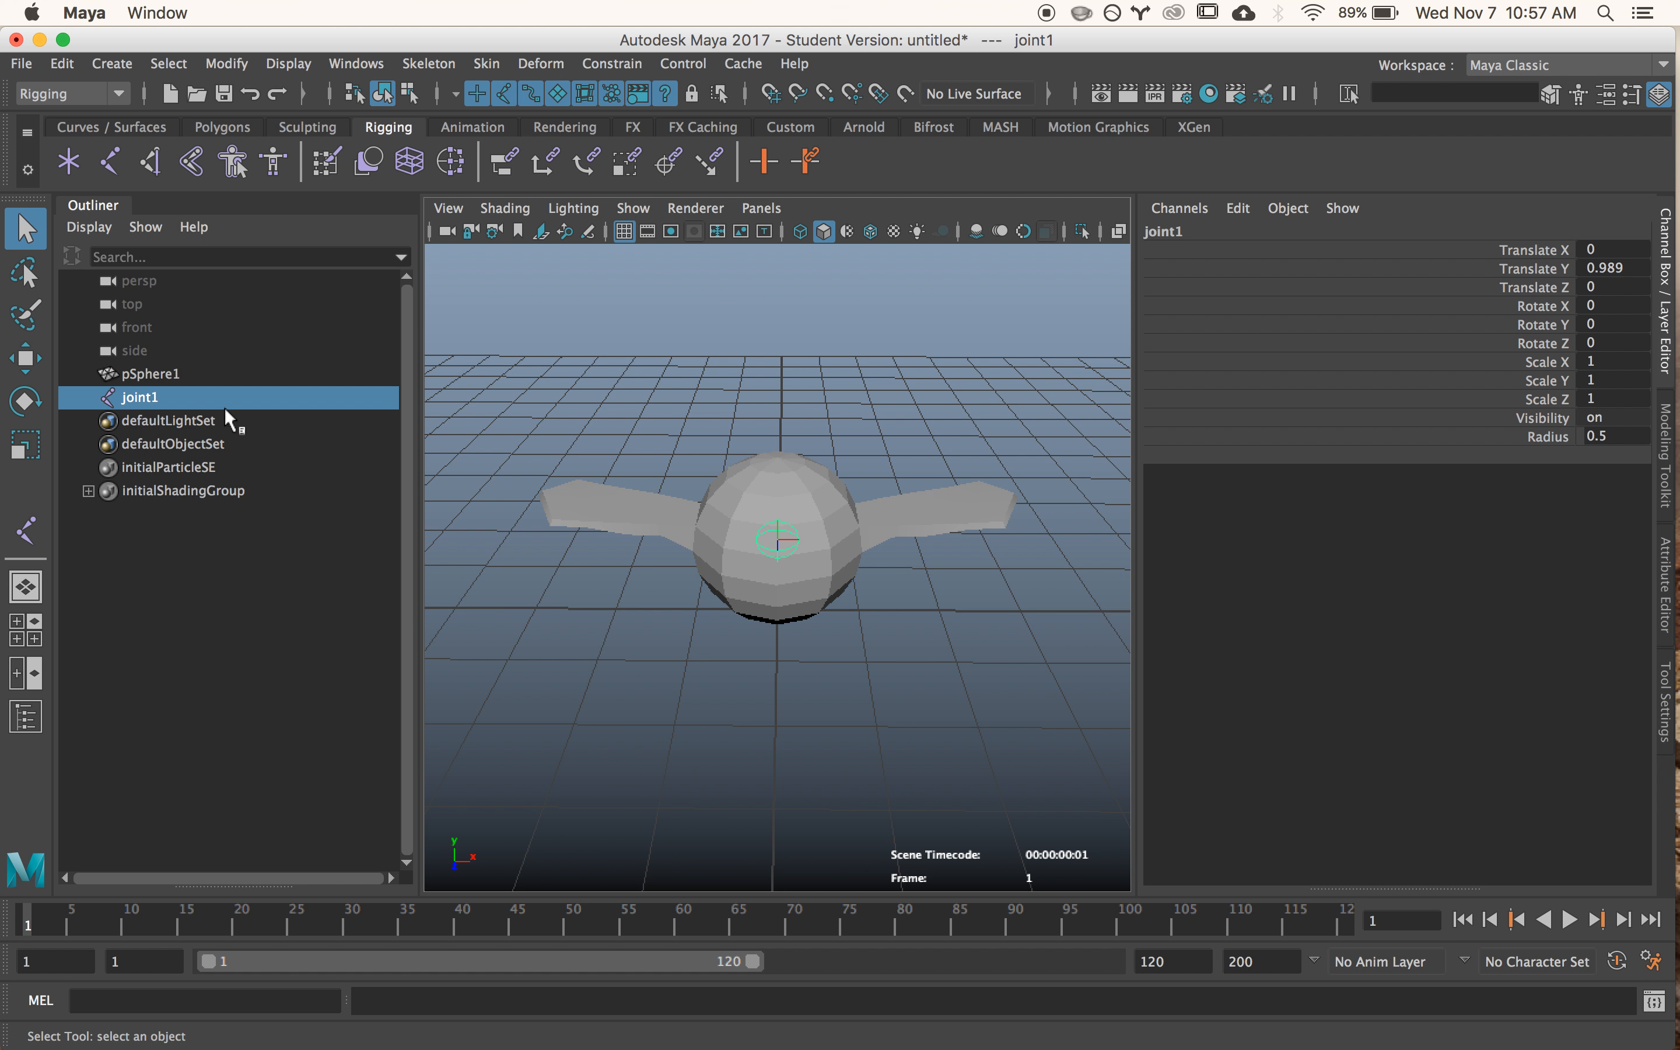
{"action": "double_click", "coordinate": [208, 399]}
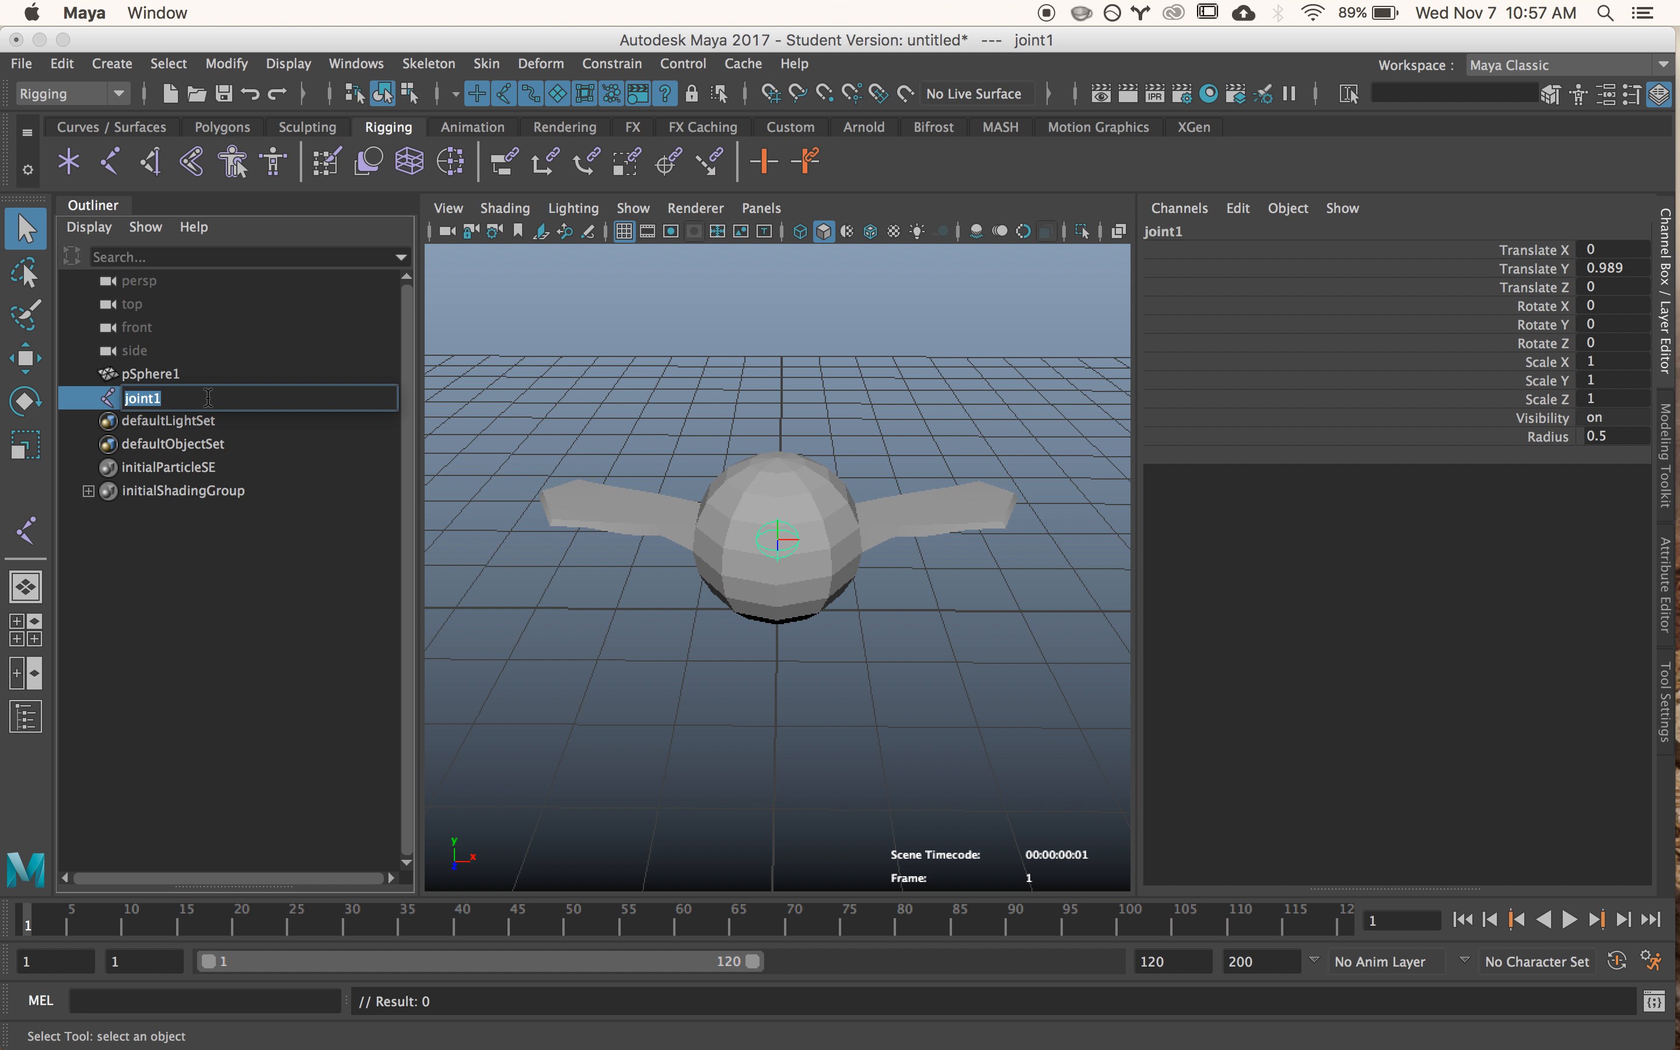
{"action": "left_click", "coordinate": [212, 426]}
{"action": "left_click", "coordinate": [197, 402]}
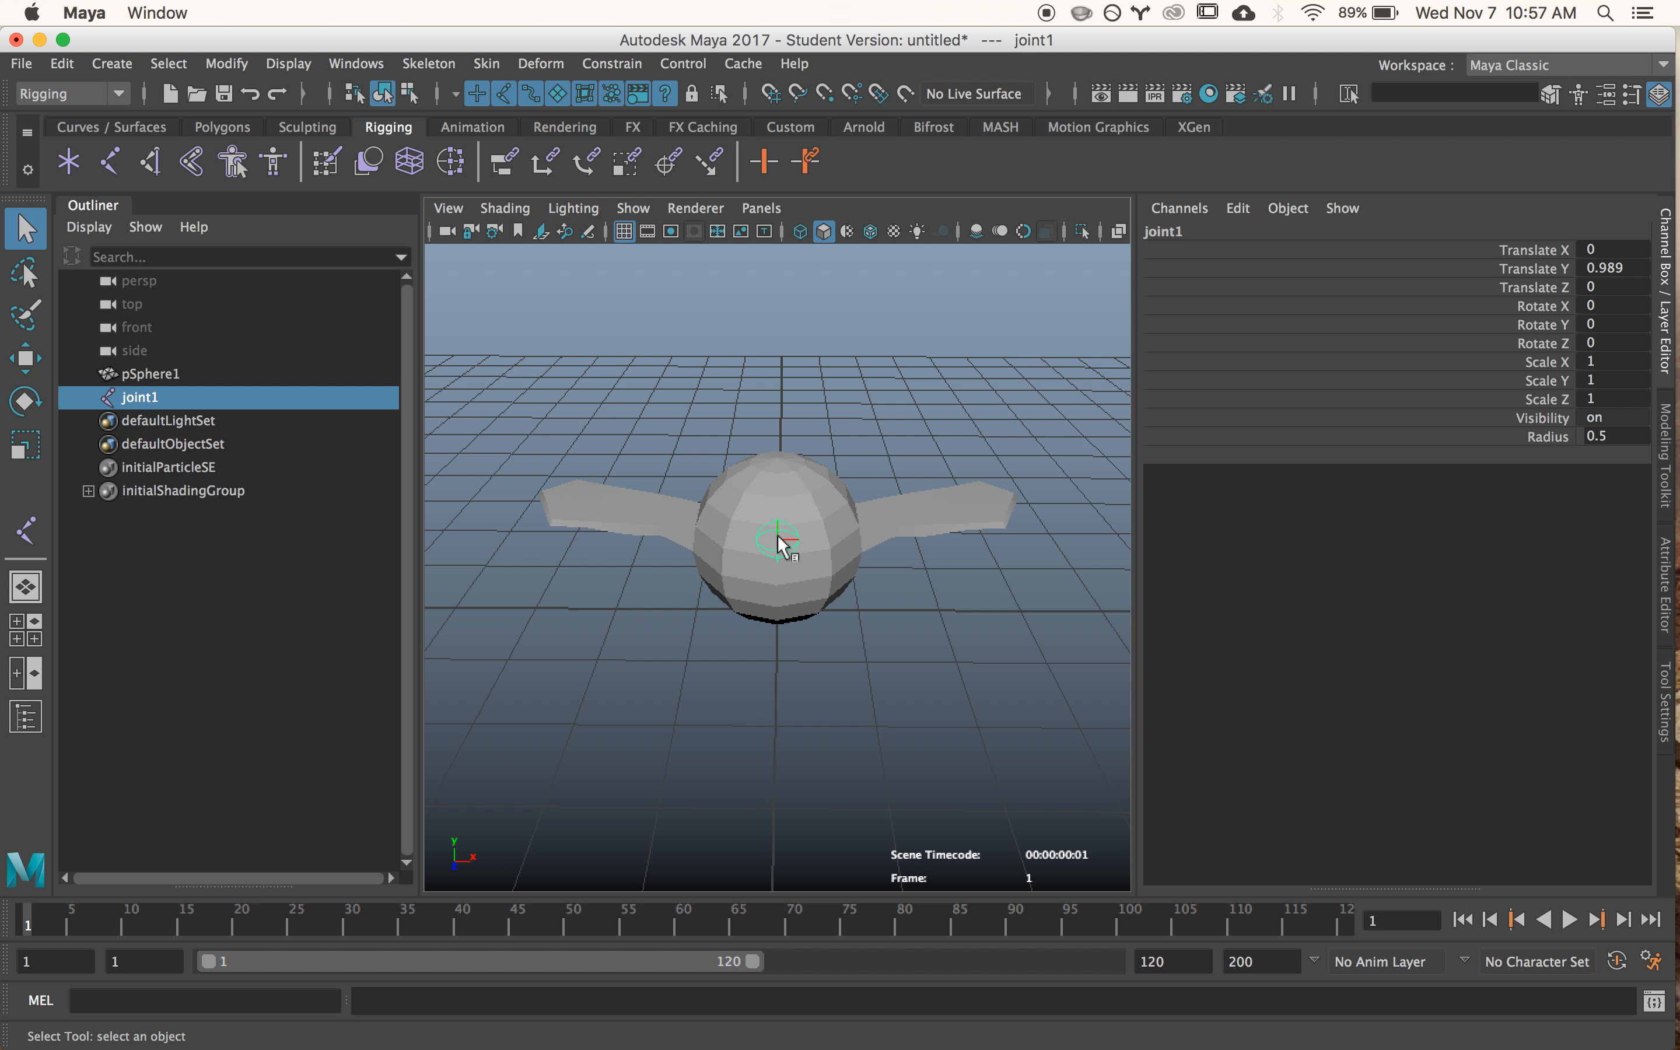
- Duplicate the centre joint and move the copy to the base of the wing on the +X side, about X 0.879, Y 1.177
{"action": "key", "text": "w"}
{"action": "key", "text": "ctrl+d"}
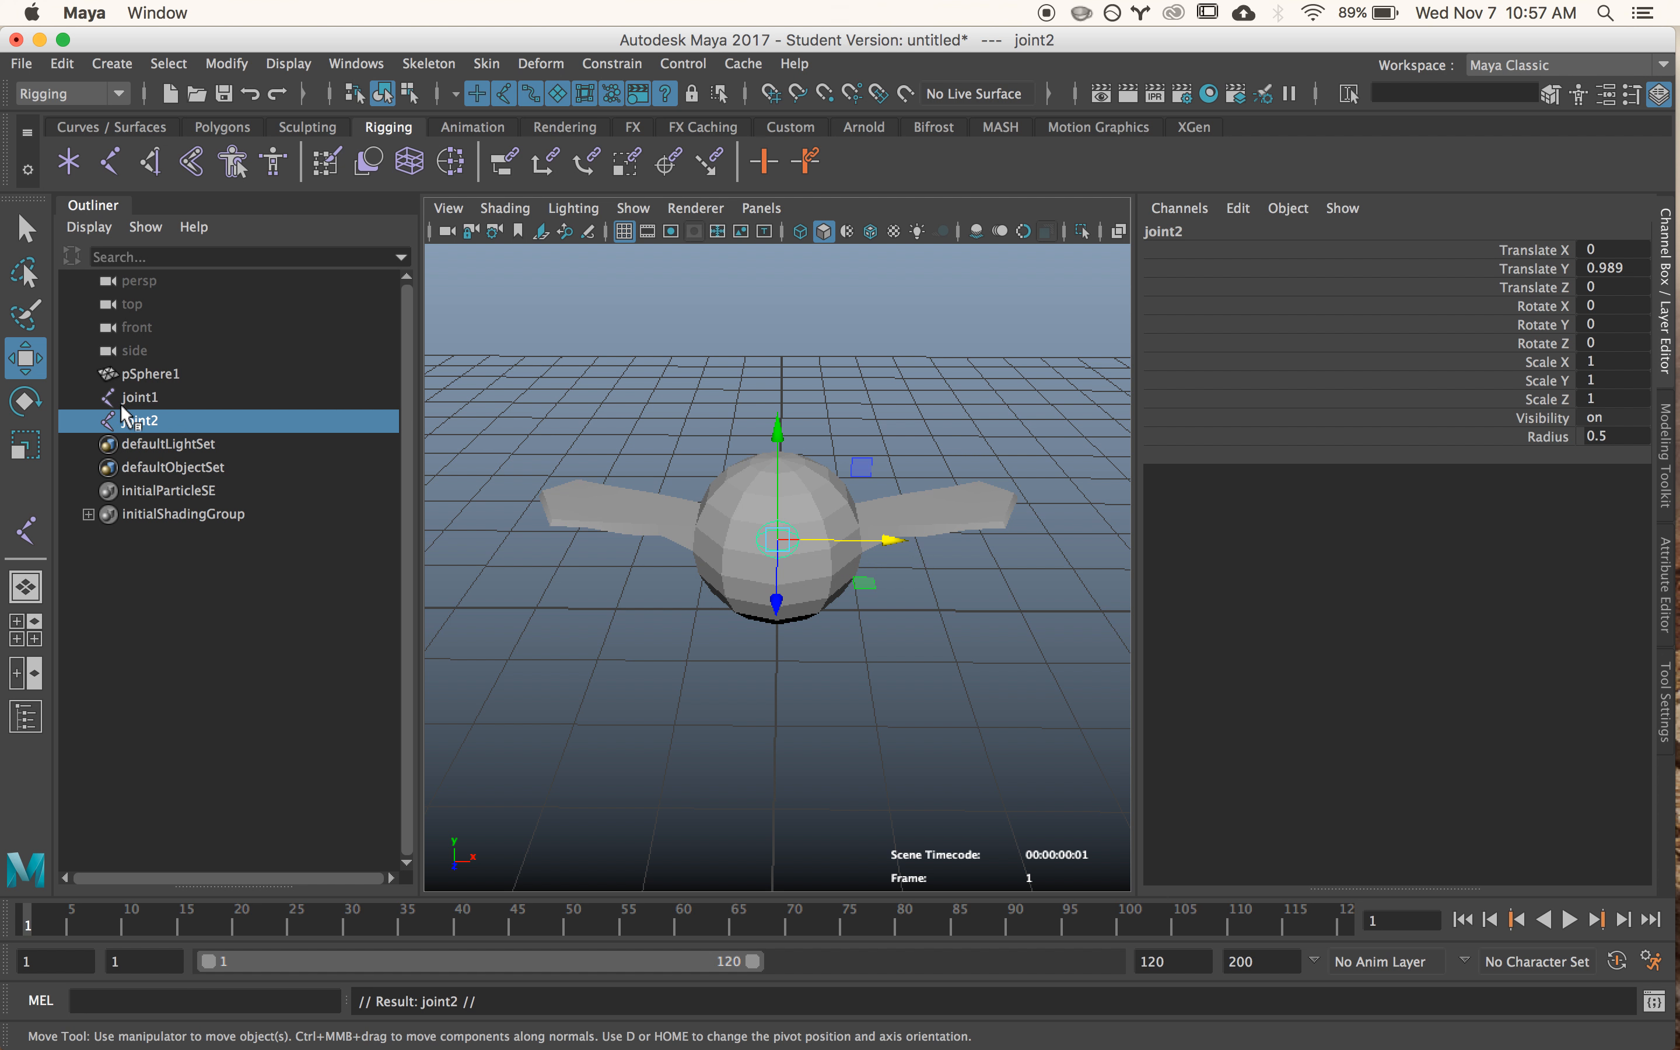
{"action": "left_click_drag", "start_coordinate": [889, 541], "coordinate": [961, 543]}
{"action": "left_click_drag", "start_coordinate": [848, 416], "coordinate": [851, 395]}
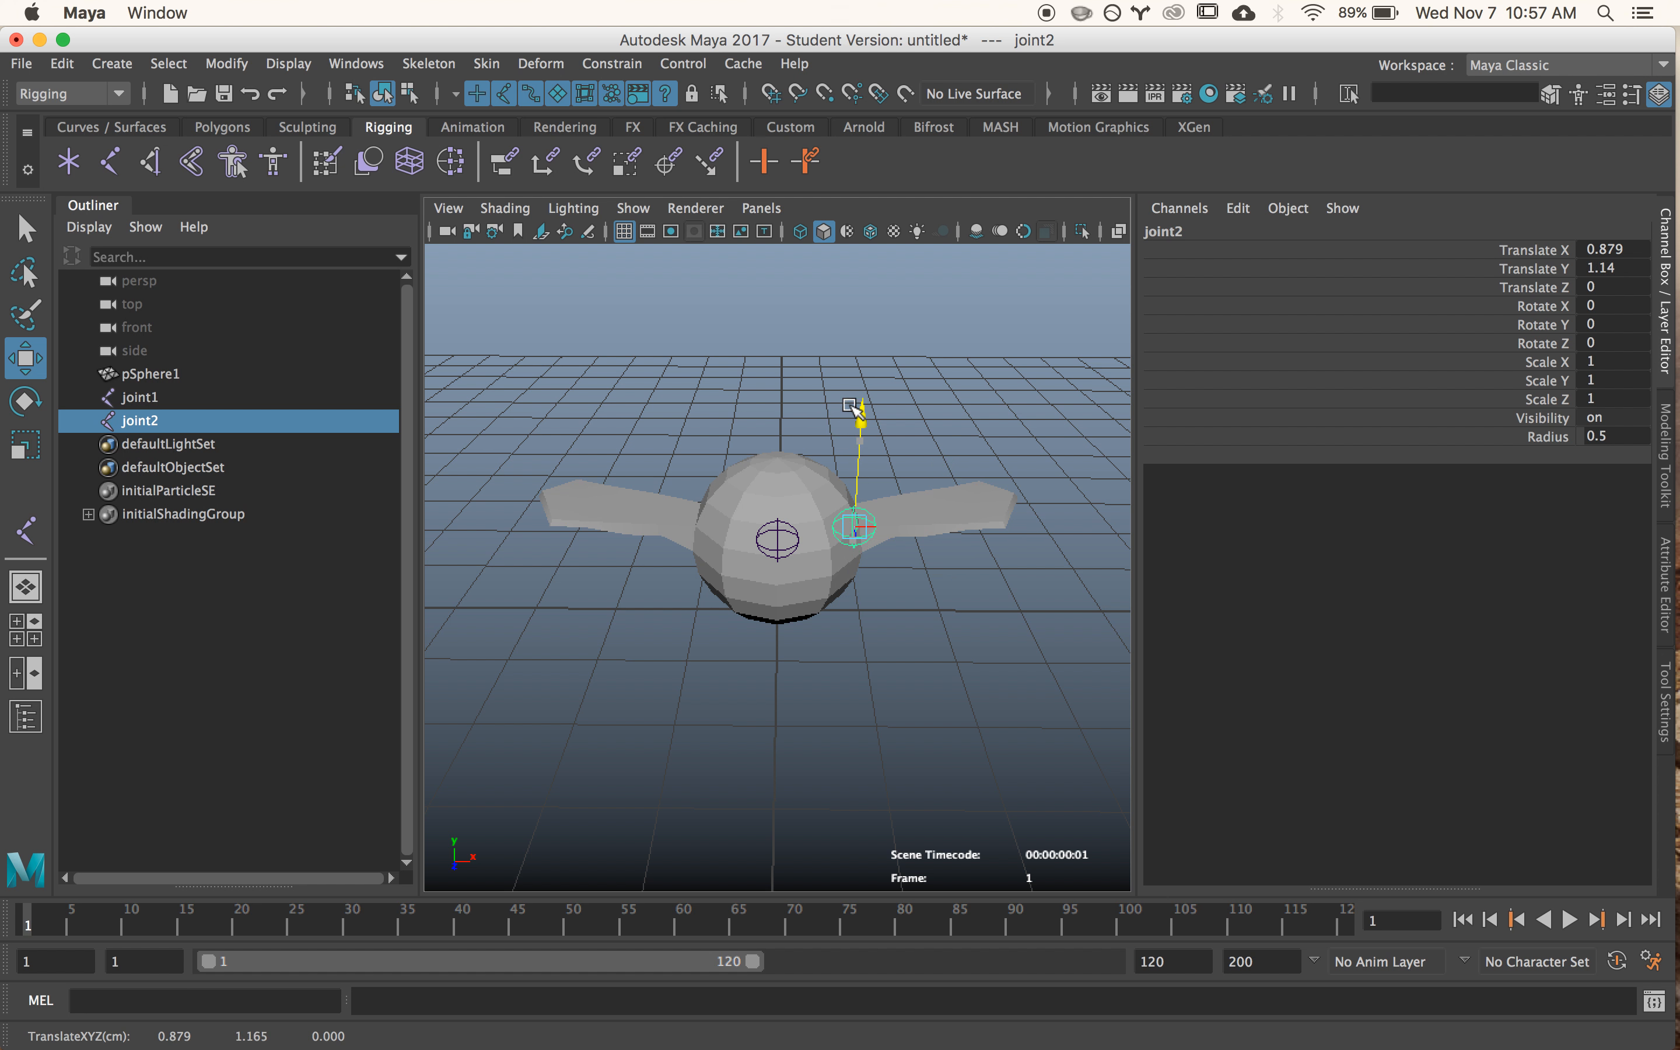
{"action": "left_click_drag", "start_coordinate": [970, 653], "coordinate": [960, 601], "text": "alt"}
- Duplicate the +X wing joint and move the copy to the base of the opposite wing, about X -0.951
{"action": "key", "text": "ctrl+d"}
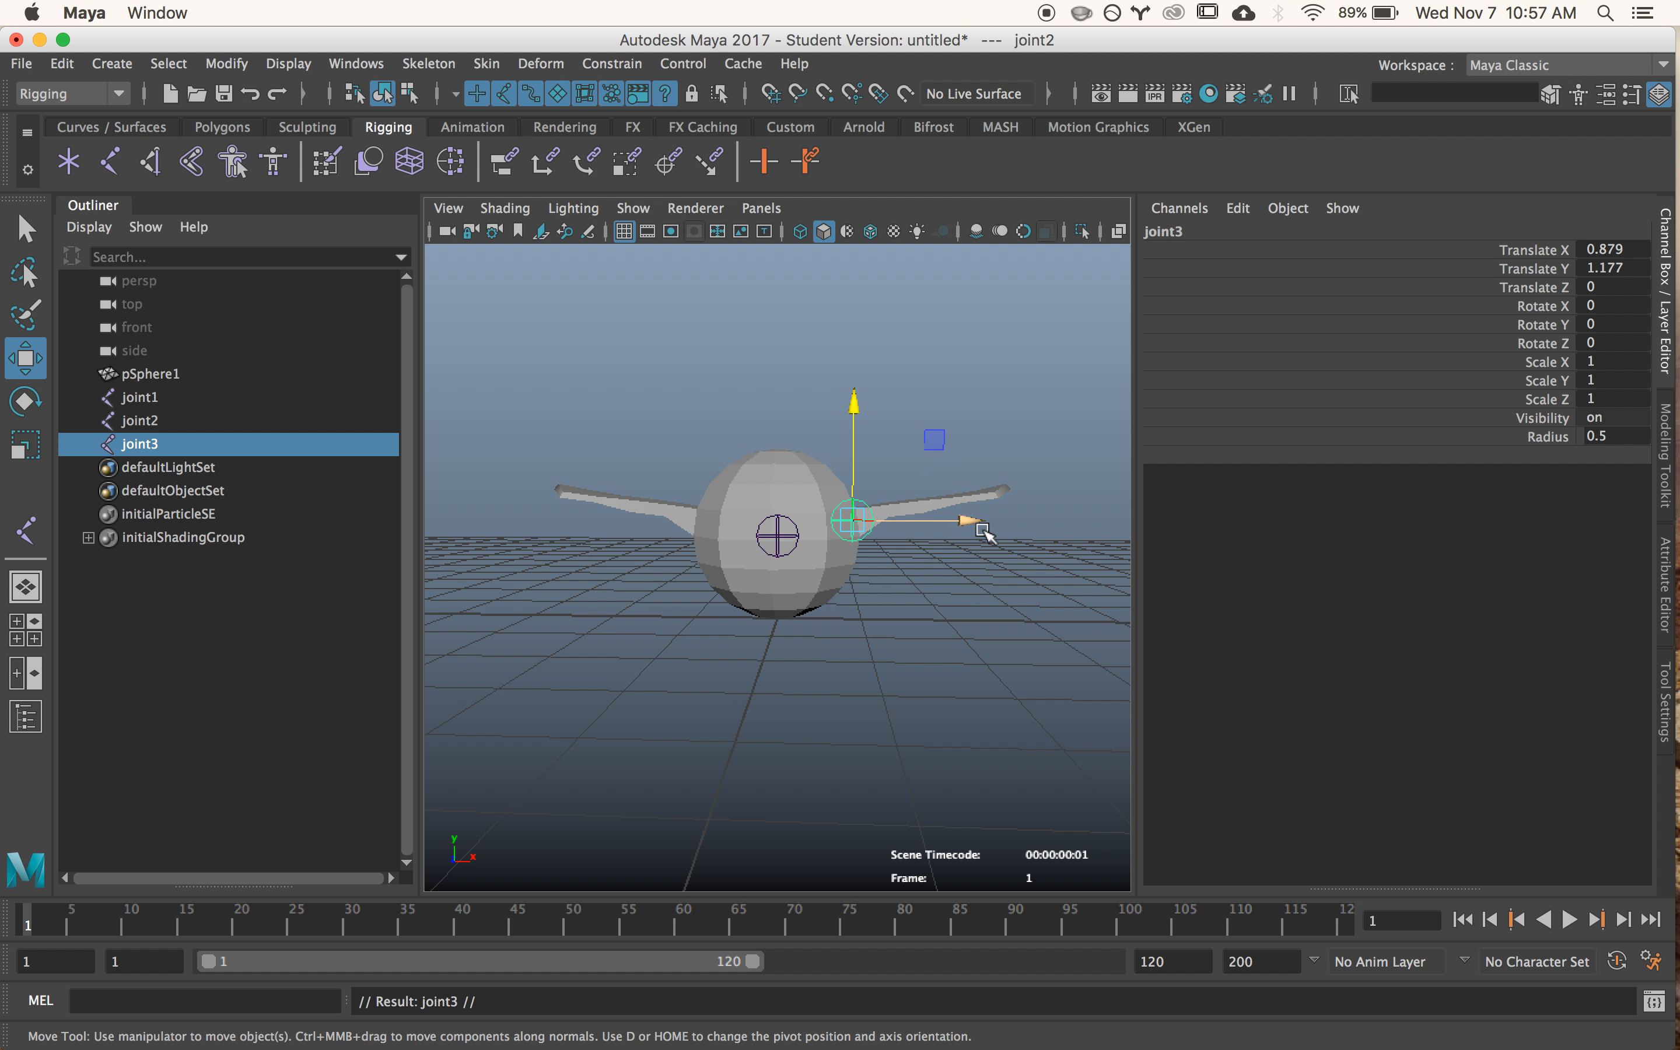
{"action": "left_click_drag", "start_coordinate": [971, 522], "coordinate": [808, 525]}
{"action": "left_click_drag", "start_coordinate": [785, 596], "coordinate": [802, 588], "text": "alt"}
{"action": "scroll", "coordinate": [683, 580], "scroll_direction": "up", "scroll_amount": 3}
{"action": "scroll", "coordinate": [683, 580], "scroll_direction": "up", "scroll_amount": 4}
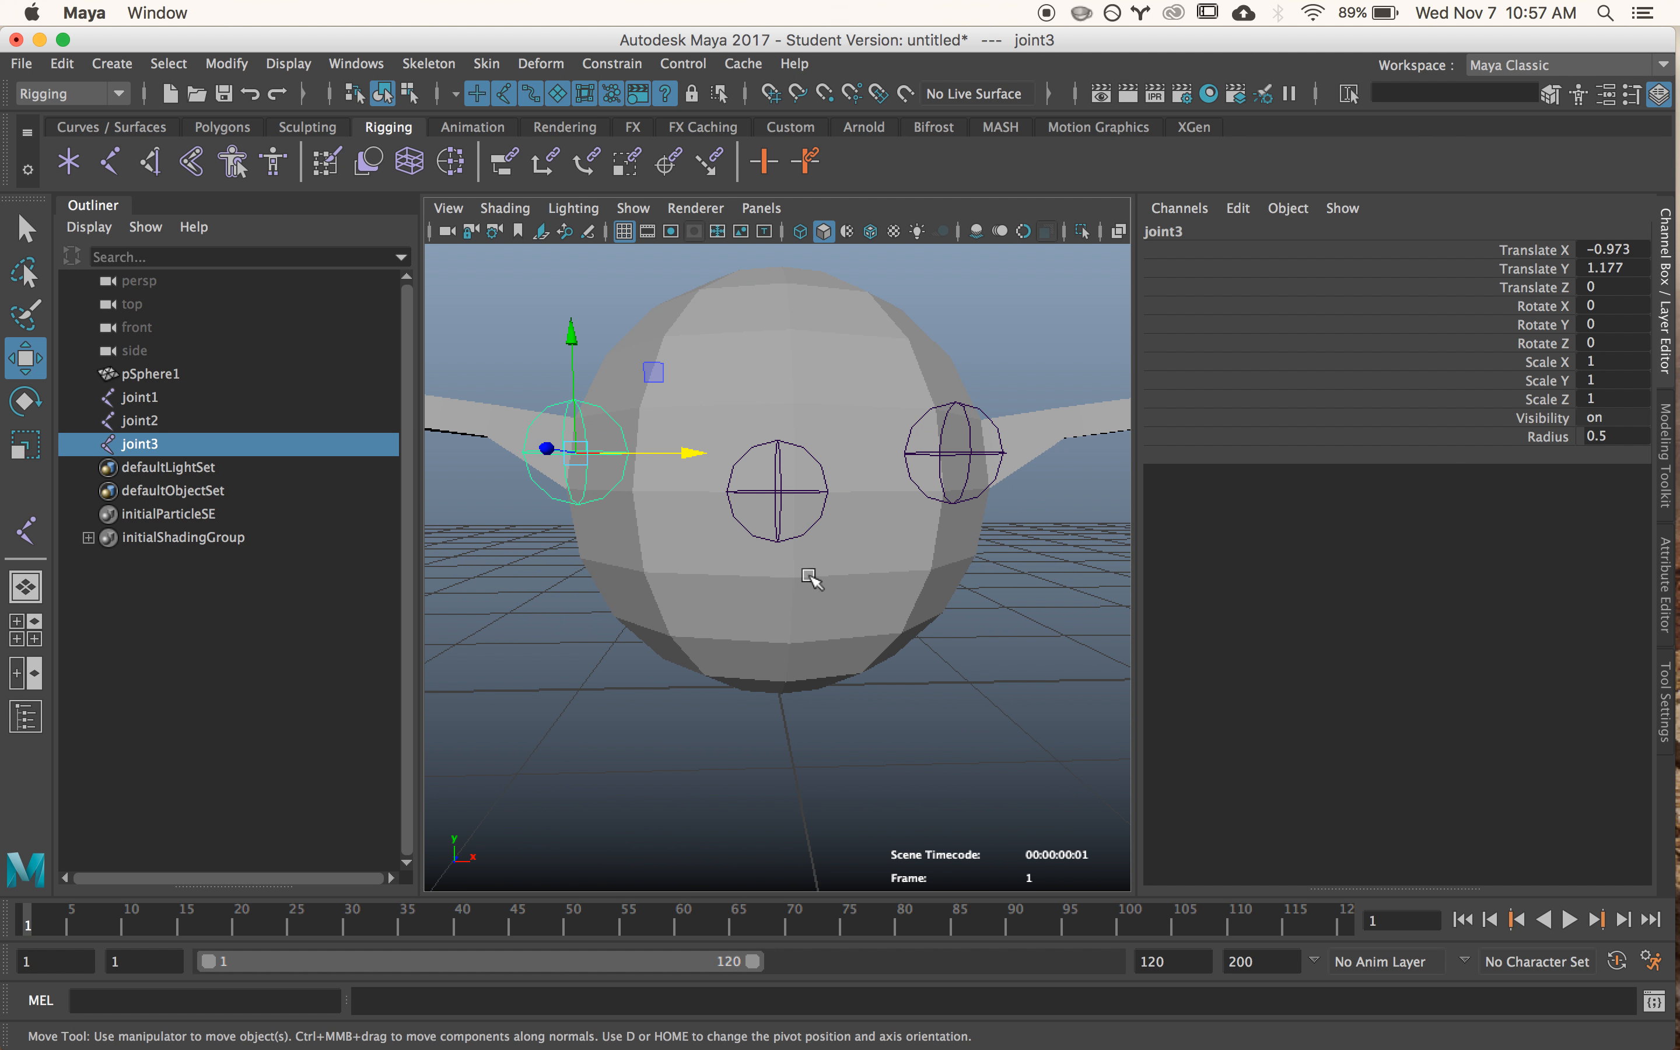
{"action": "left_click", "coordinate": [683, 455]}
{"action": "left_click_drag", "start_coordinate": [778, 455], "coordinate": [864, 457], "text": "alt"}
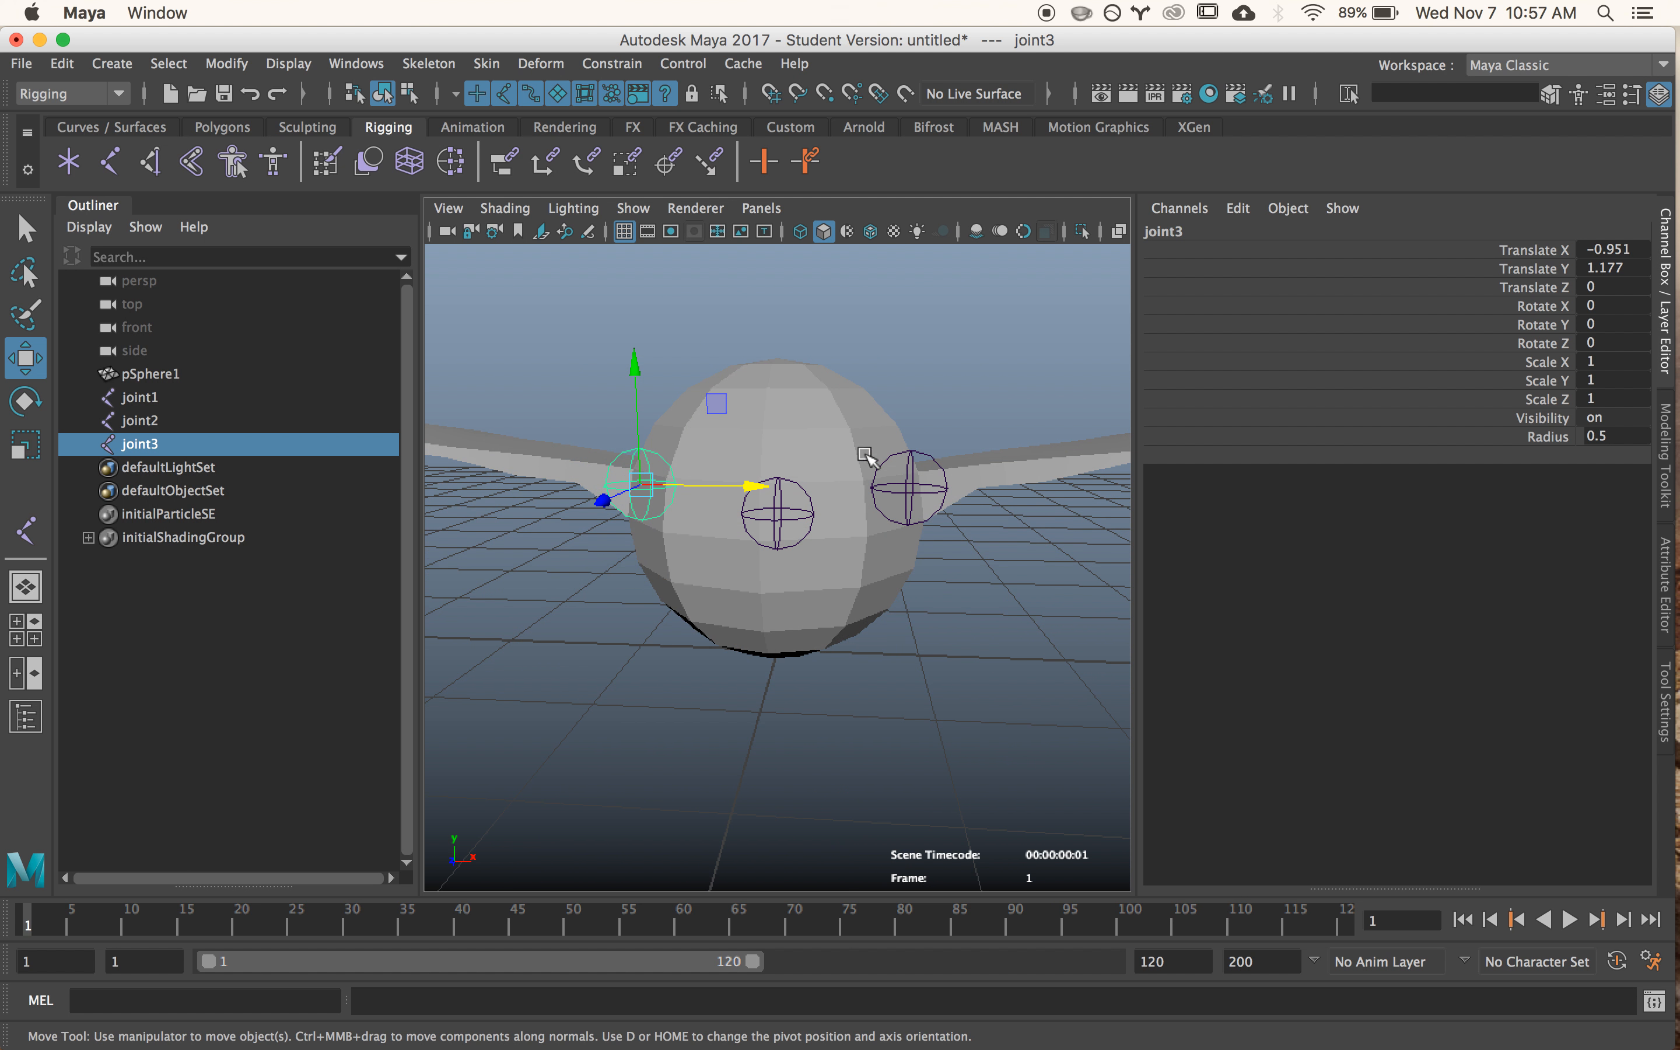
- Parent both wing joints to the centre joint so they form one hierarchy
{"action": "left_click", "coordinate": [918, 455]}
{"action": "left_click_drag", "start_coordinate": [689, 477], "coordinate": [866, 448], "text": "alt"}
{"action": "left_click_drag", "start_coordinate": [750, 459], "coordinate": [675, 474], "text": "alt"}
{"action": "mouse_move", "coordinate": [740, 554]}
{"action": "left_mouse_down", "text": "alt"}
{"action": "mouse_move", "coordinate": [753, 611]}
{"action": "mouse_move", "coordinate": [752, 566]}
{"action": "left_mouse_up", "text": "alt"}
{"action": "key", "text": "q"}
{"action": "left_click_drag", "start_coordinate": [622, 471], "coordinate": [732, 525], "text": "shift"}
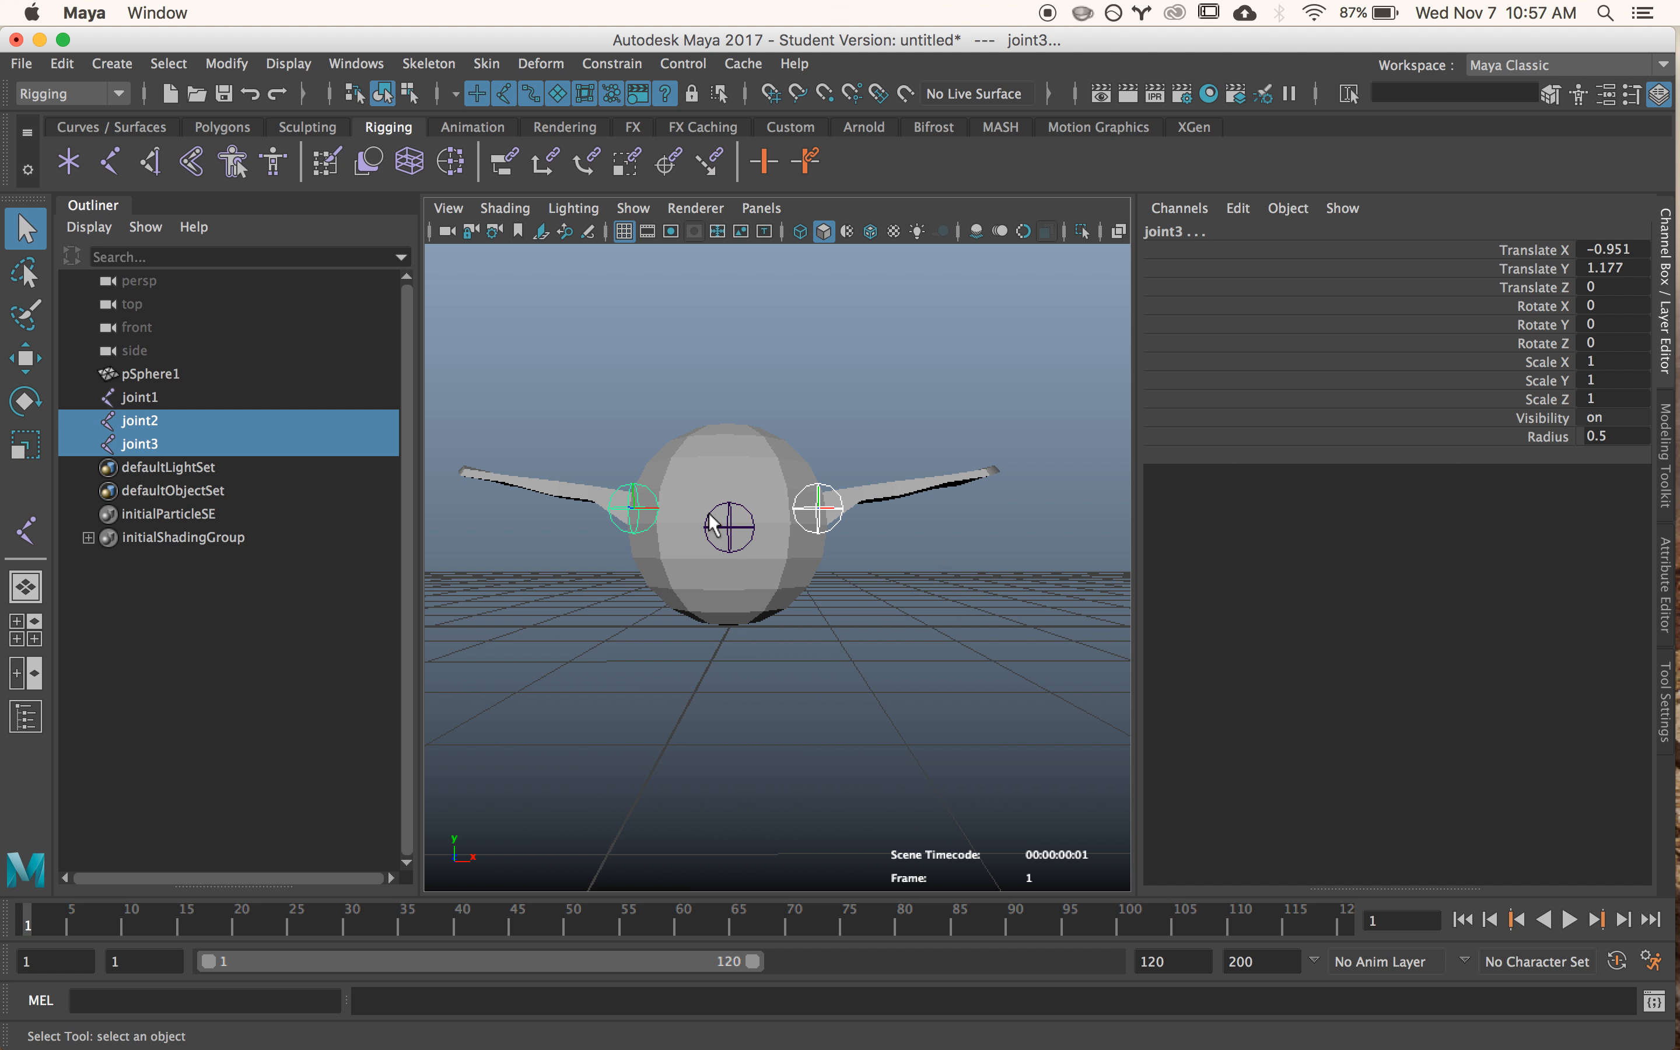
{"action": "left_click_drag", "start_coordinate": [734, 561], "coordinate": [724, 581], "text": "alt"}
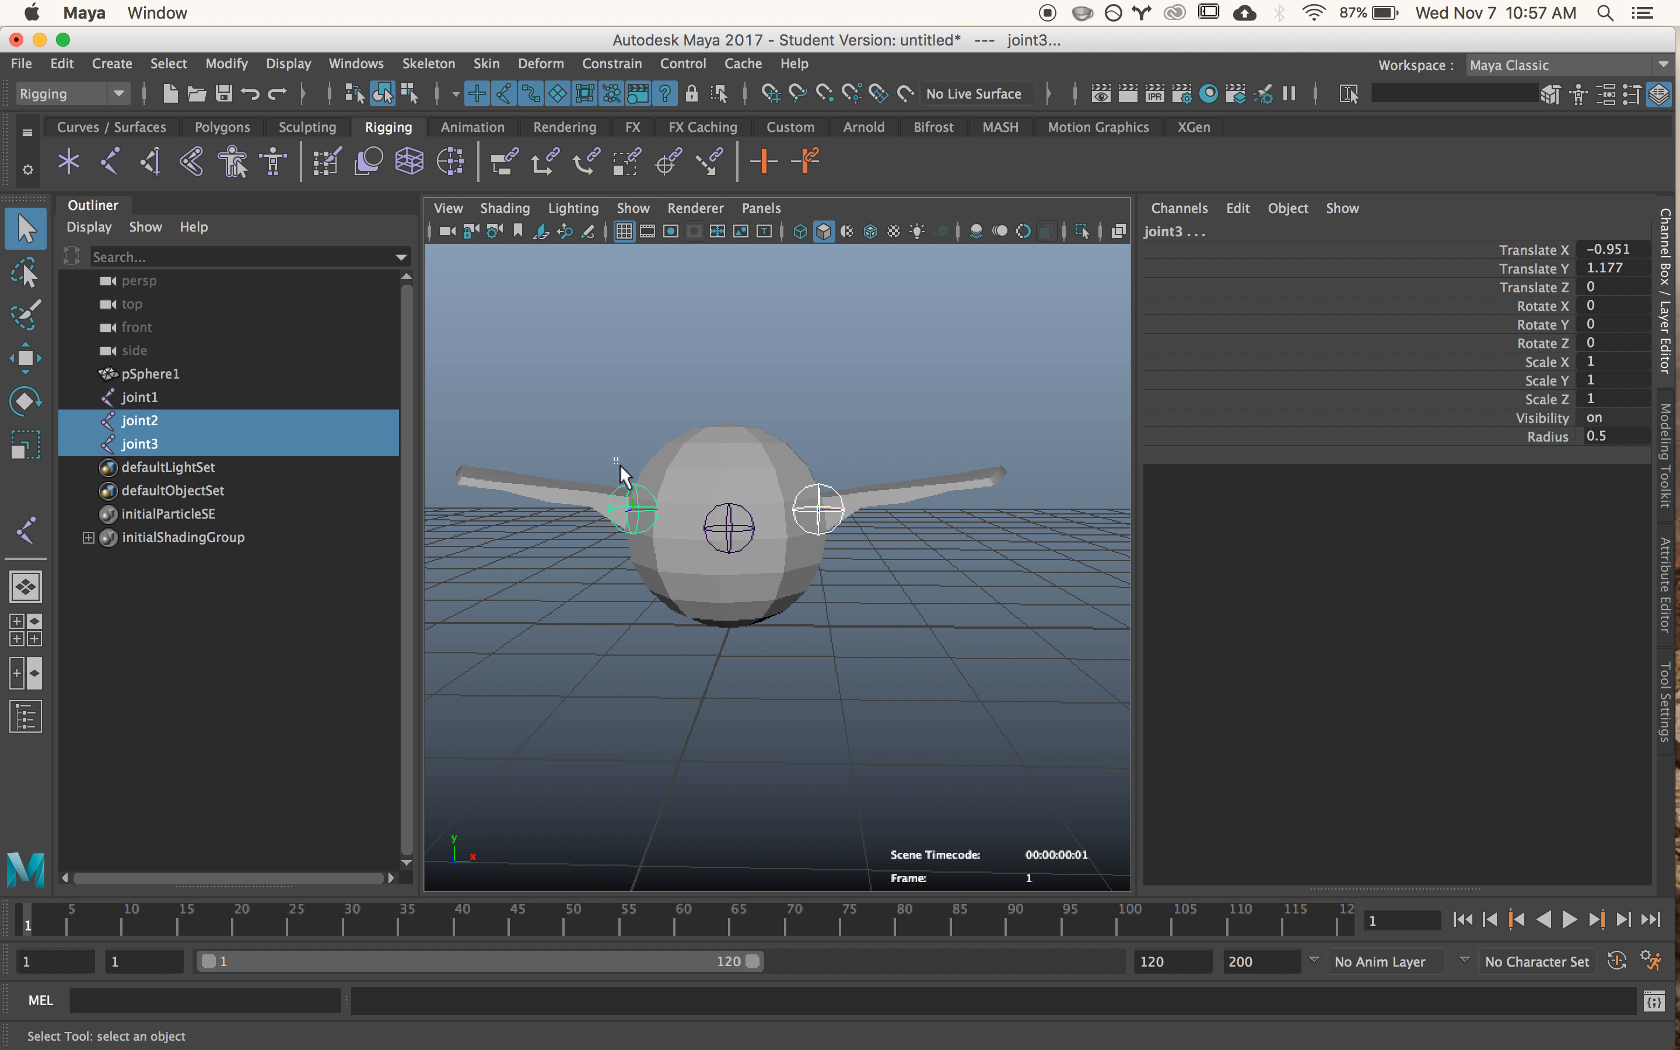
{"action": "left_click", "coordinate": [635, 502]}
{"action": "left_click_drag", "start_coordinate": [790, 486], "coordinate": [861, 529], "text": "shift"}
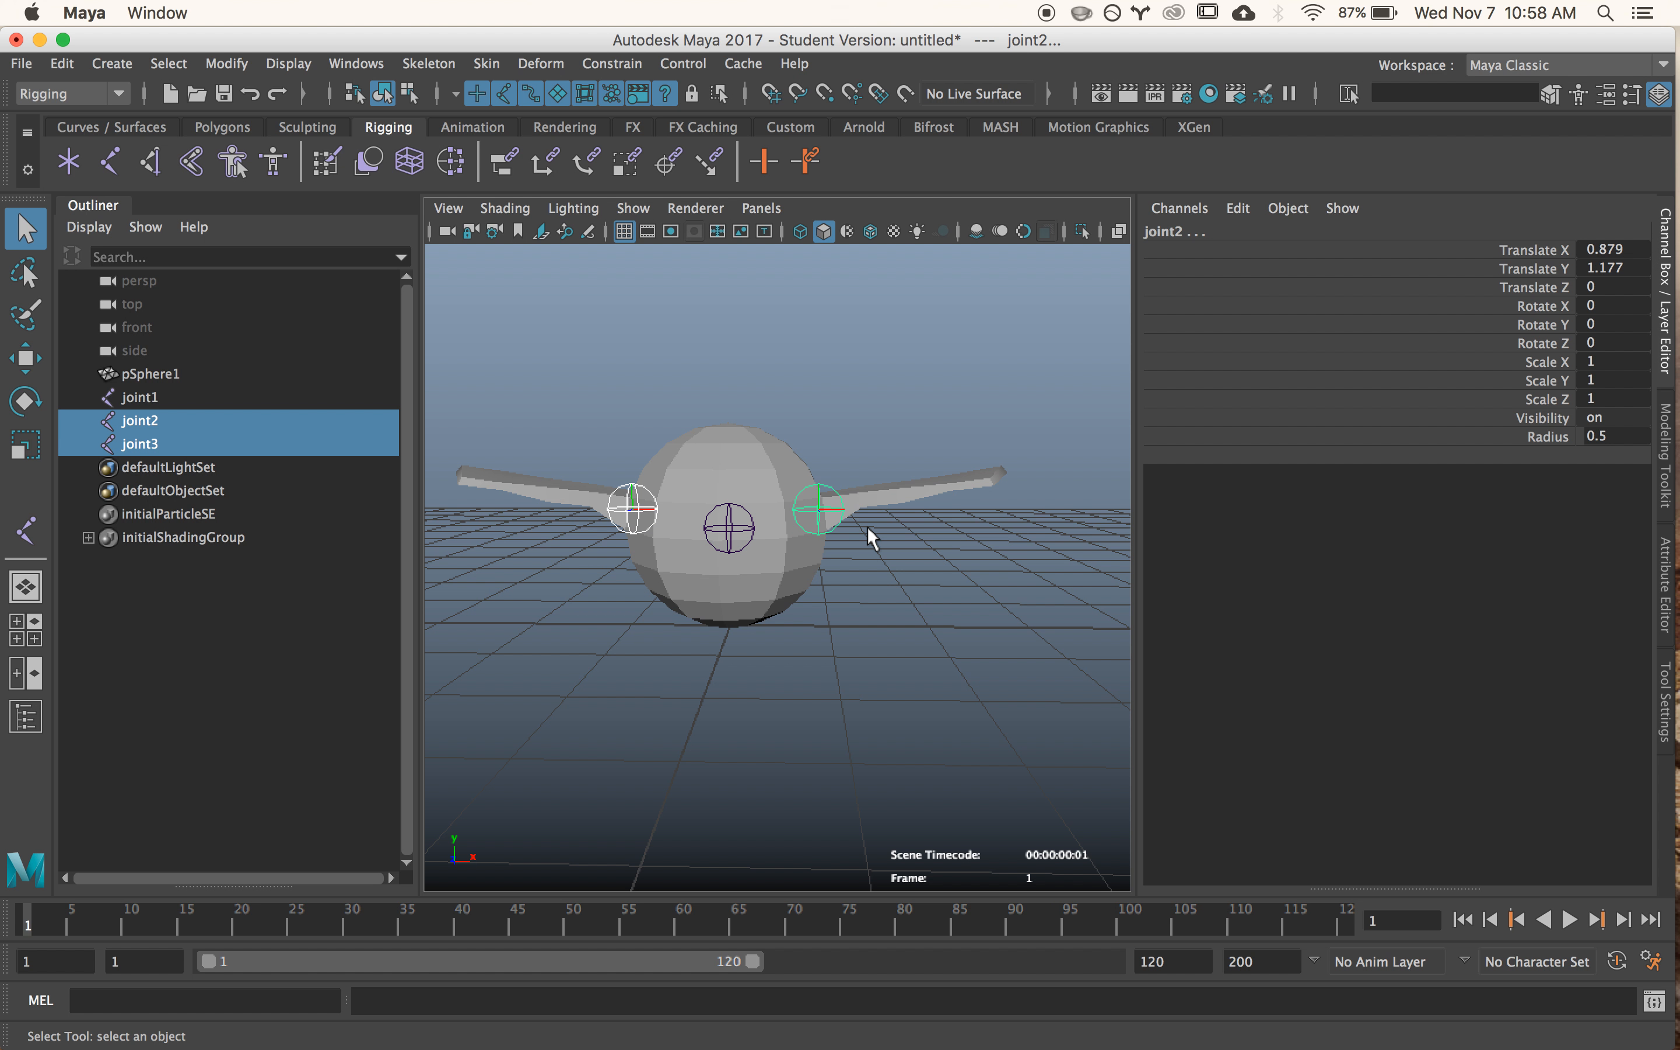
{"action": "left_click", "coordinate": [740, 513], "text": "shift"}
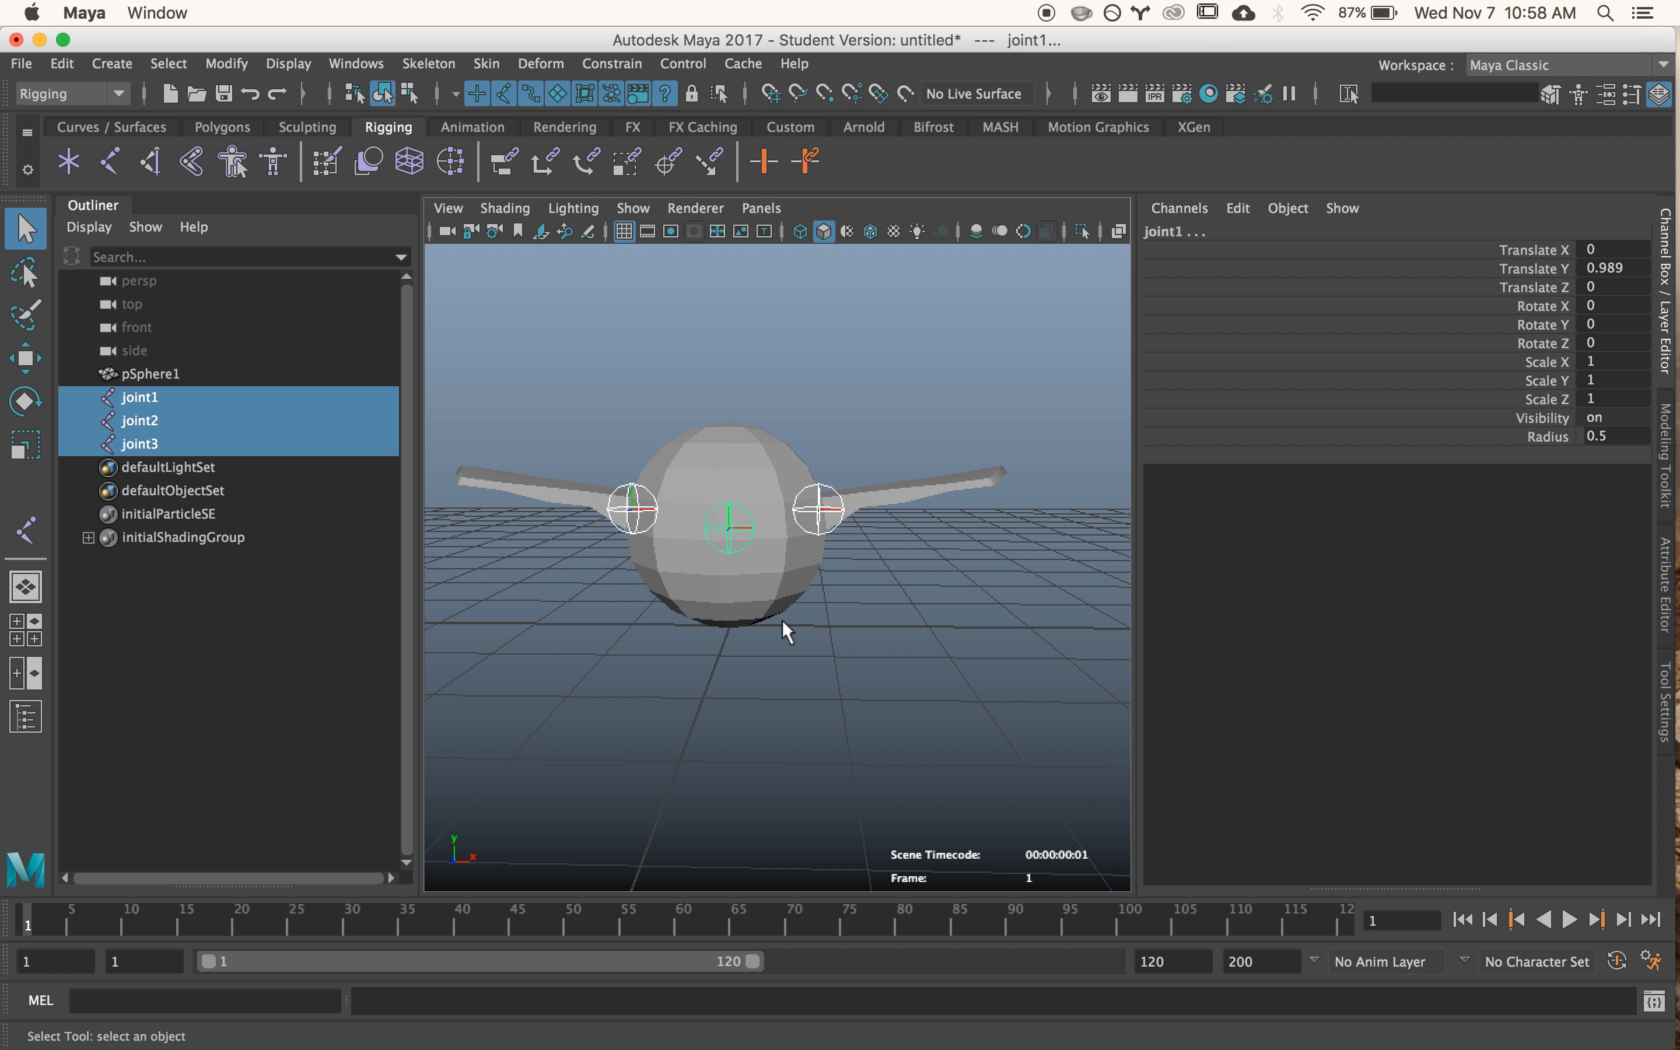
{"action": "key", "text": "p"}
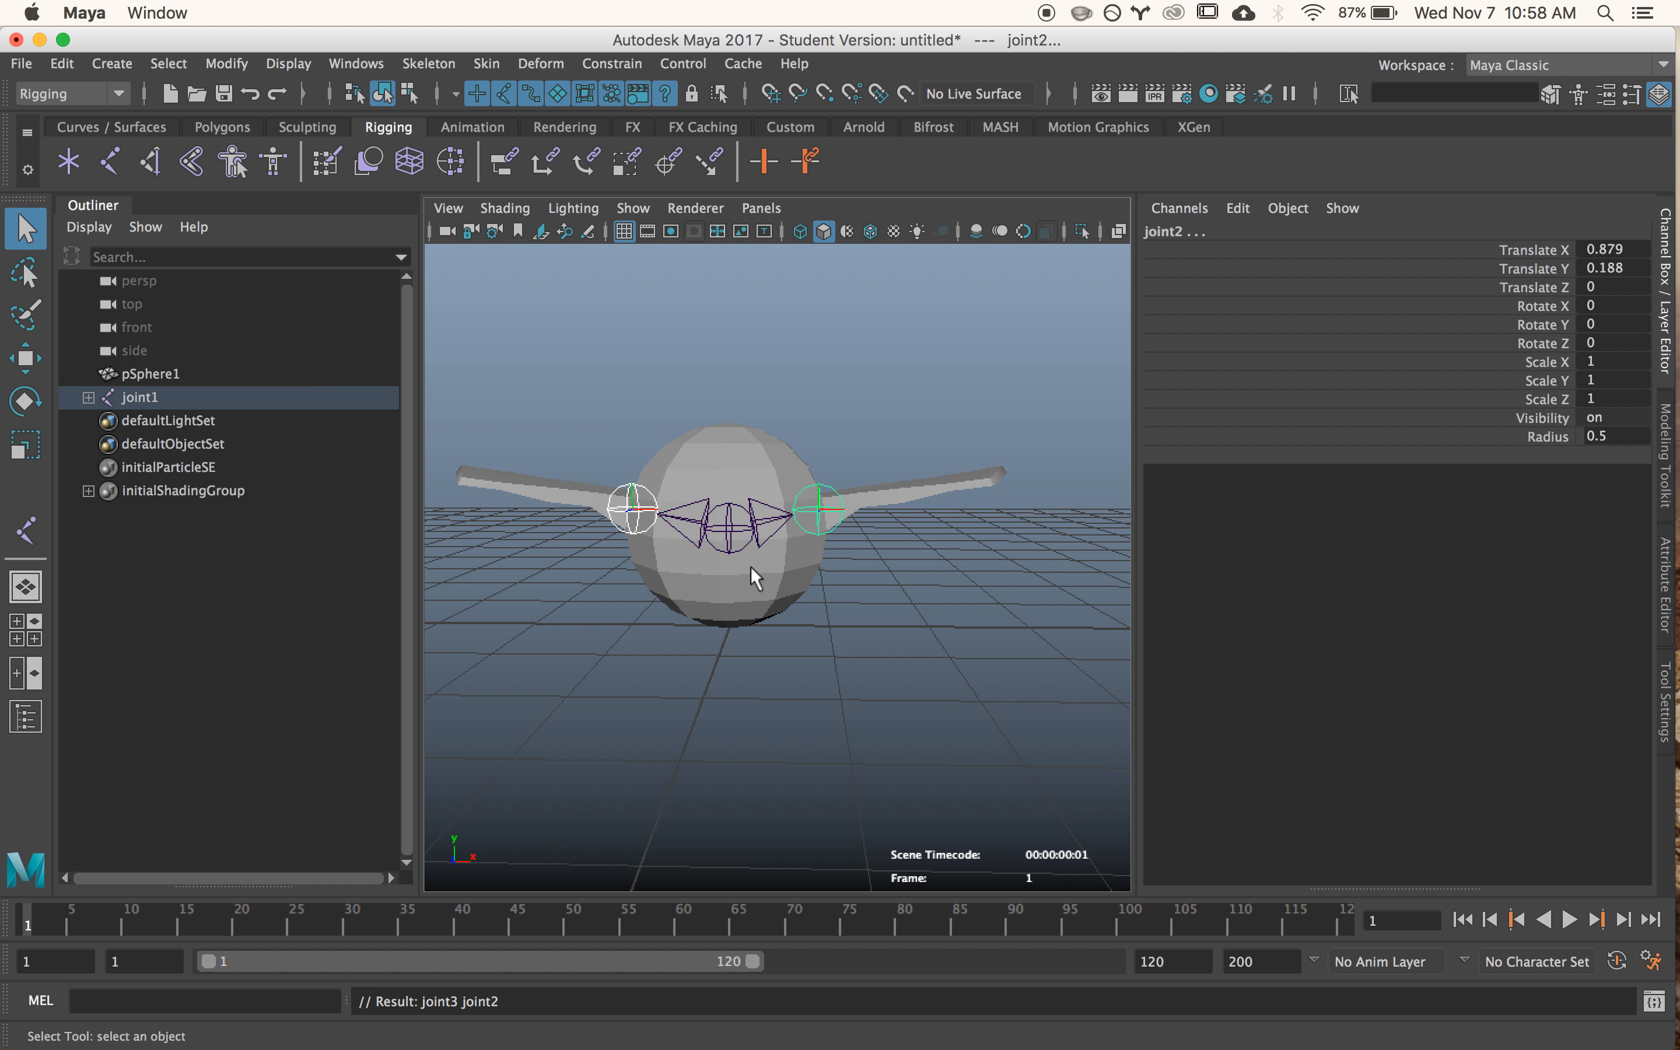
- Examine the joint hierarchy by expanding joint1 and selecting the parent and each wing joint in turn
{"action": "left_click", "coordinate": [727, 536]}
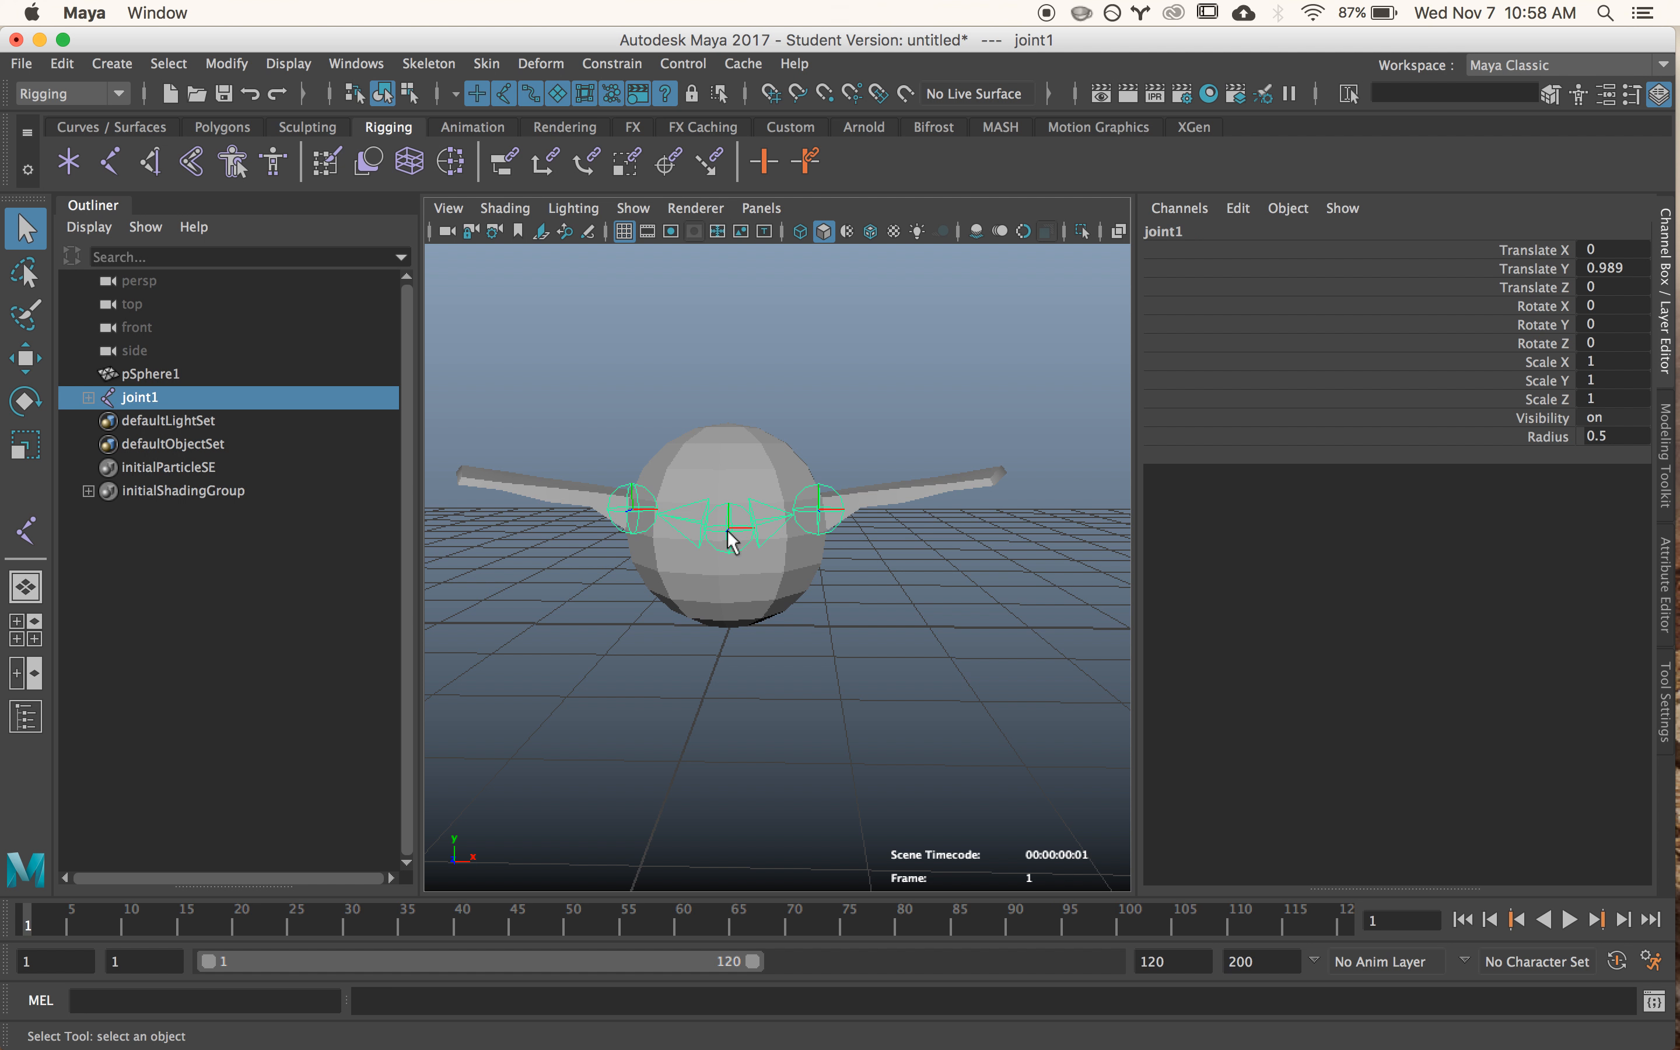
{"action": "left_click", "coordinate": [88, 397]}
{"action": "left_click", "coordinate": [152, 422]}
{"action": "left_click", "coordinate": [160, 446]}
{"action": "left_click", "coordinate": [154, 420]}
{"action": "left_click", "coordinate": [161, 446]}
{"action": "left_click", "coordinate": [154, 397]}
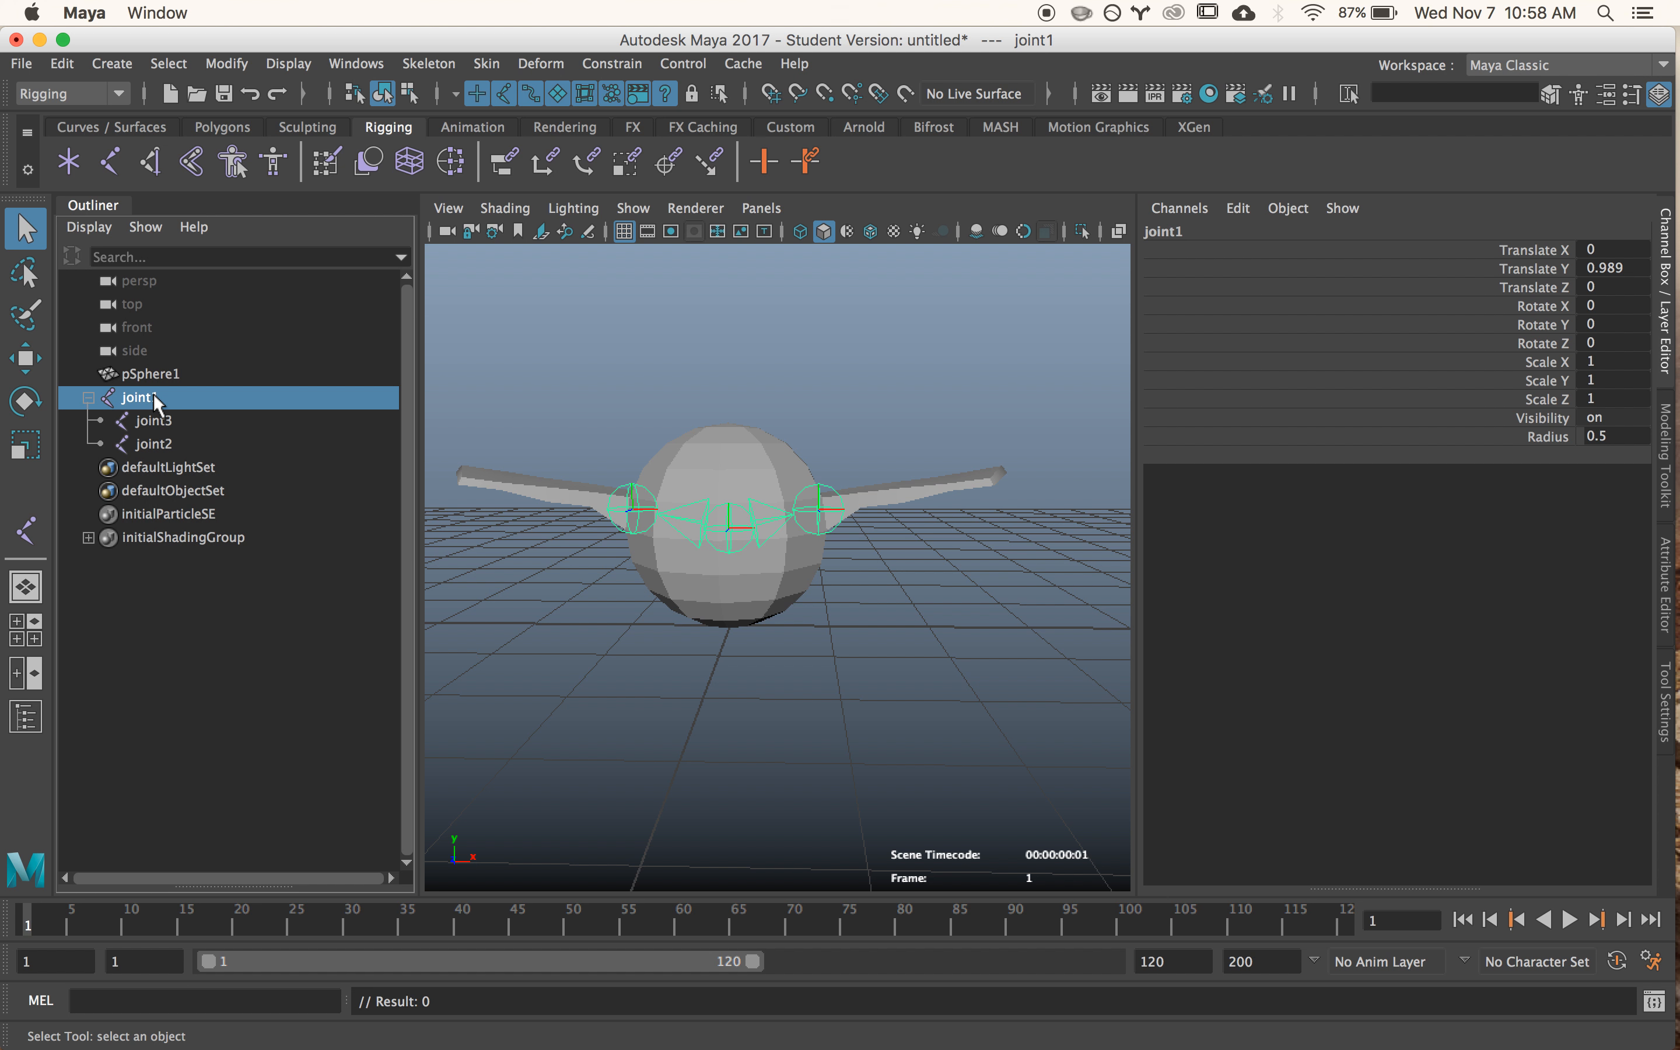
{"action": "mouse_move", "coordinate": [804, 460]}
{"action": "left_mouse_down", "text": "alt"}
{"action": "mouse_move", "coordinate": [817, 434]}
{"action": "mouse_move", "coordinate": [585, 398]}
{"action": "mouse_move", "coordinate": [788, 418]}
{"action": "mouse_move", "coordinate": [832, 394]}
{"action": "mouse_move", "coordinate": [817, 465]}
{"action": "mouse_move", "coordinate": [651, 438]}
{"action": "mouse_move", "coordinate": [855, 438]}
{"action": "mouse_move", "coordinate": [810, 371]}
{"action": "mouse_move", "coordinate": [840, 443]}
{"action": "mouse_move", "coordinate": [826, 445]}
{"action": "left_mouse_up", "text": "alt"}
{"action": "left_click", "coordinate": [825, 445]}
{"action": "left_click", "coordinate": [730, 545]}
{"action": "left_click_drag", "start_coordinate": [931, 663], "coordinate": [868, 645], "text": "alt"}
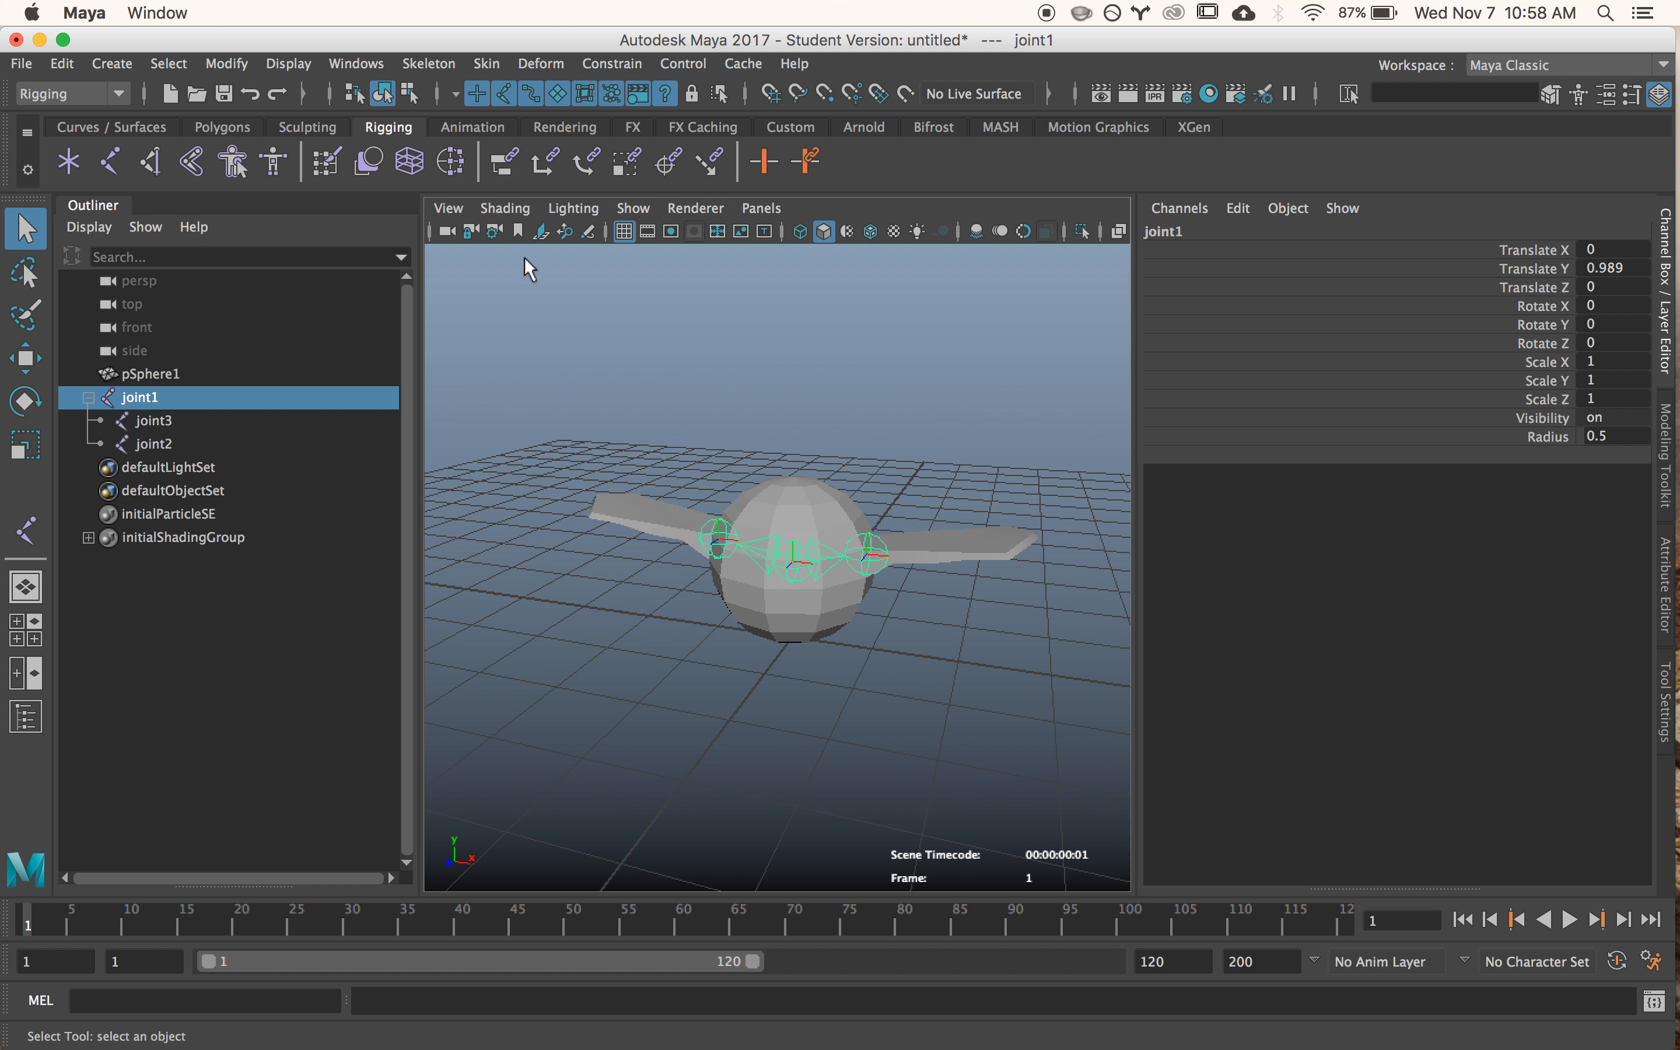
- Bind the winged sphere to the joint1 hierarchy, resetting the Bind Skin options and setting Max influences to 2
{"action": "left_click", "coordinate": [144, 396]}
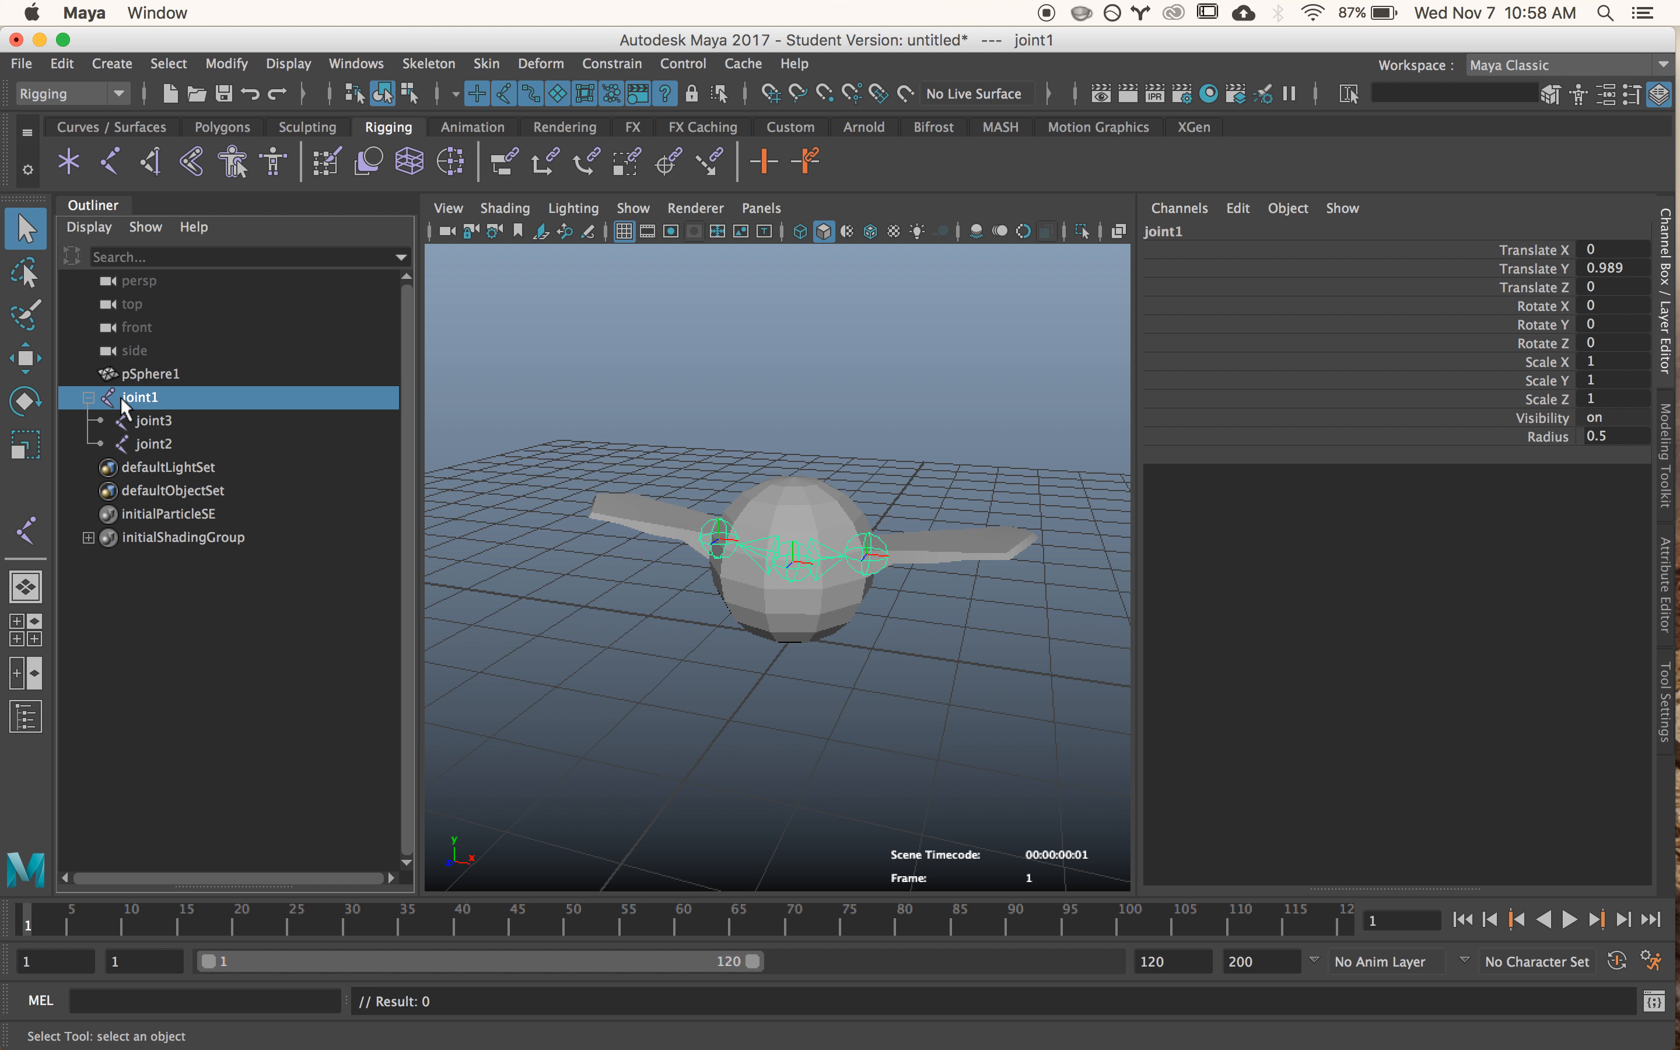
{"action": "left_click", "coordinate": [837, 616], "text": "shift"}
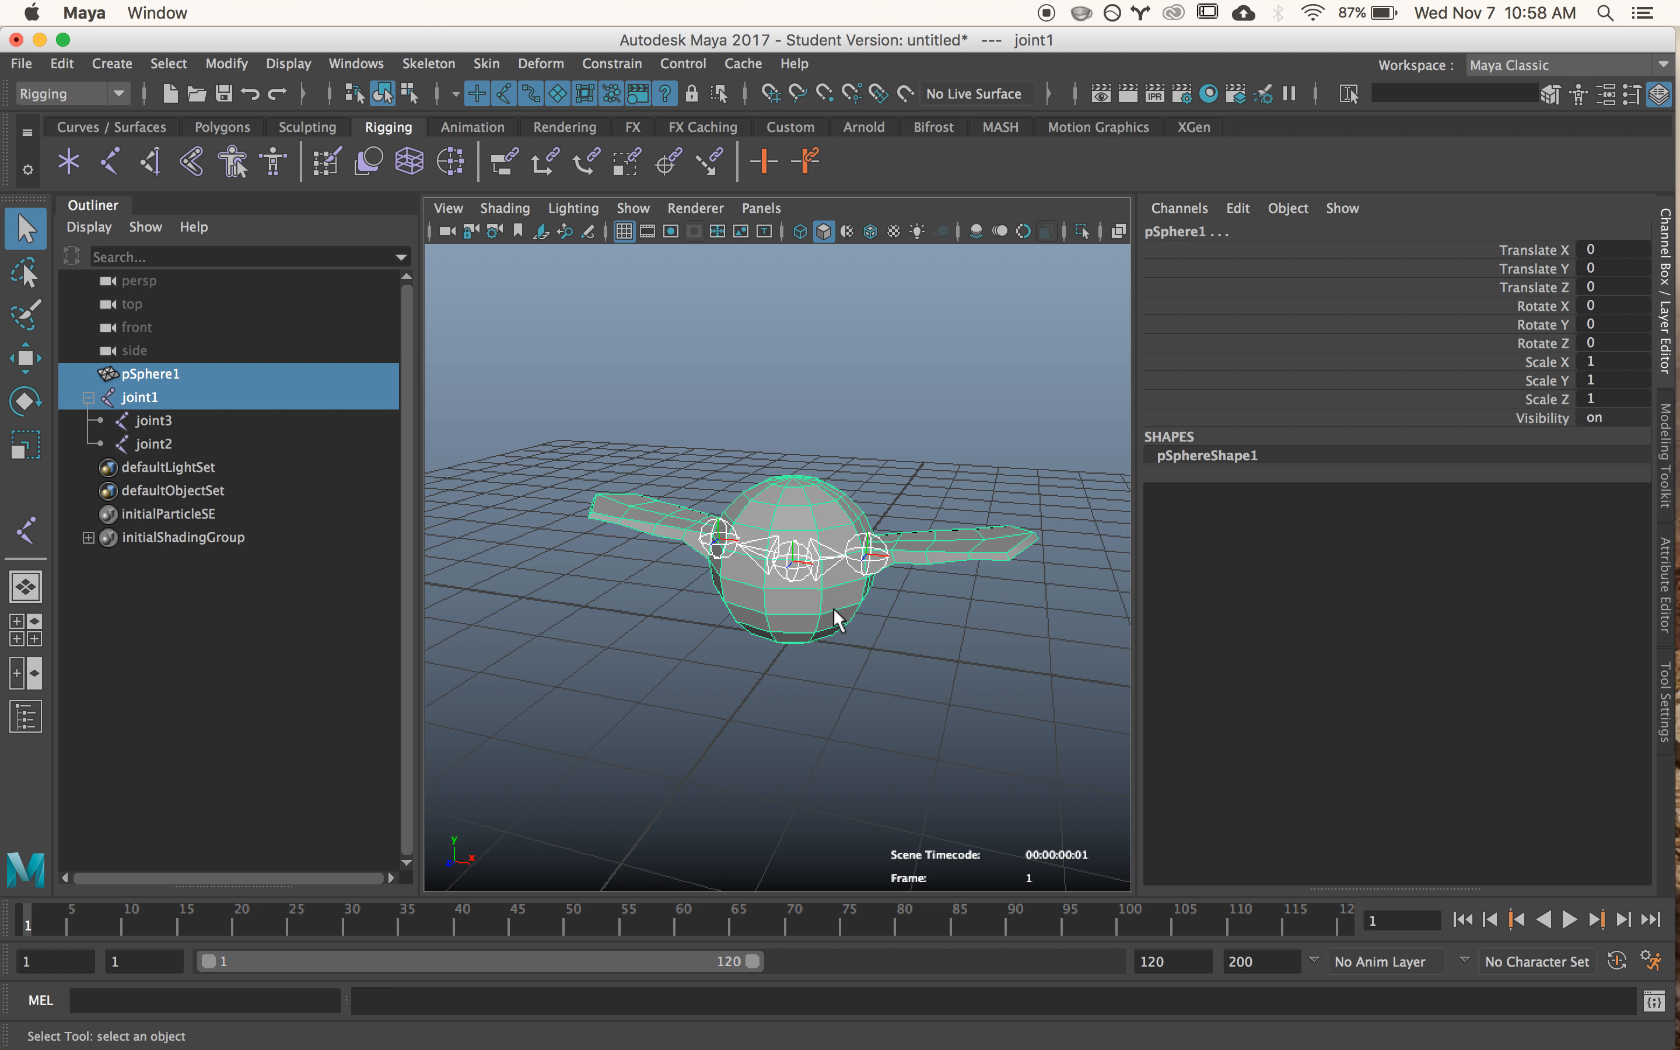
{"action": "left_click", "coordinate": [493, 65]}
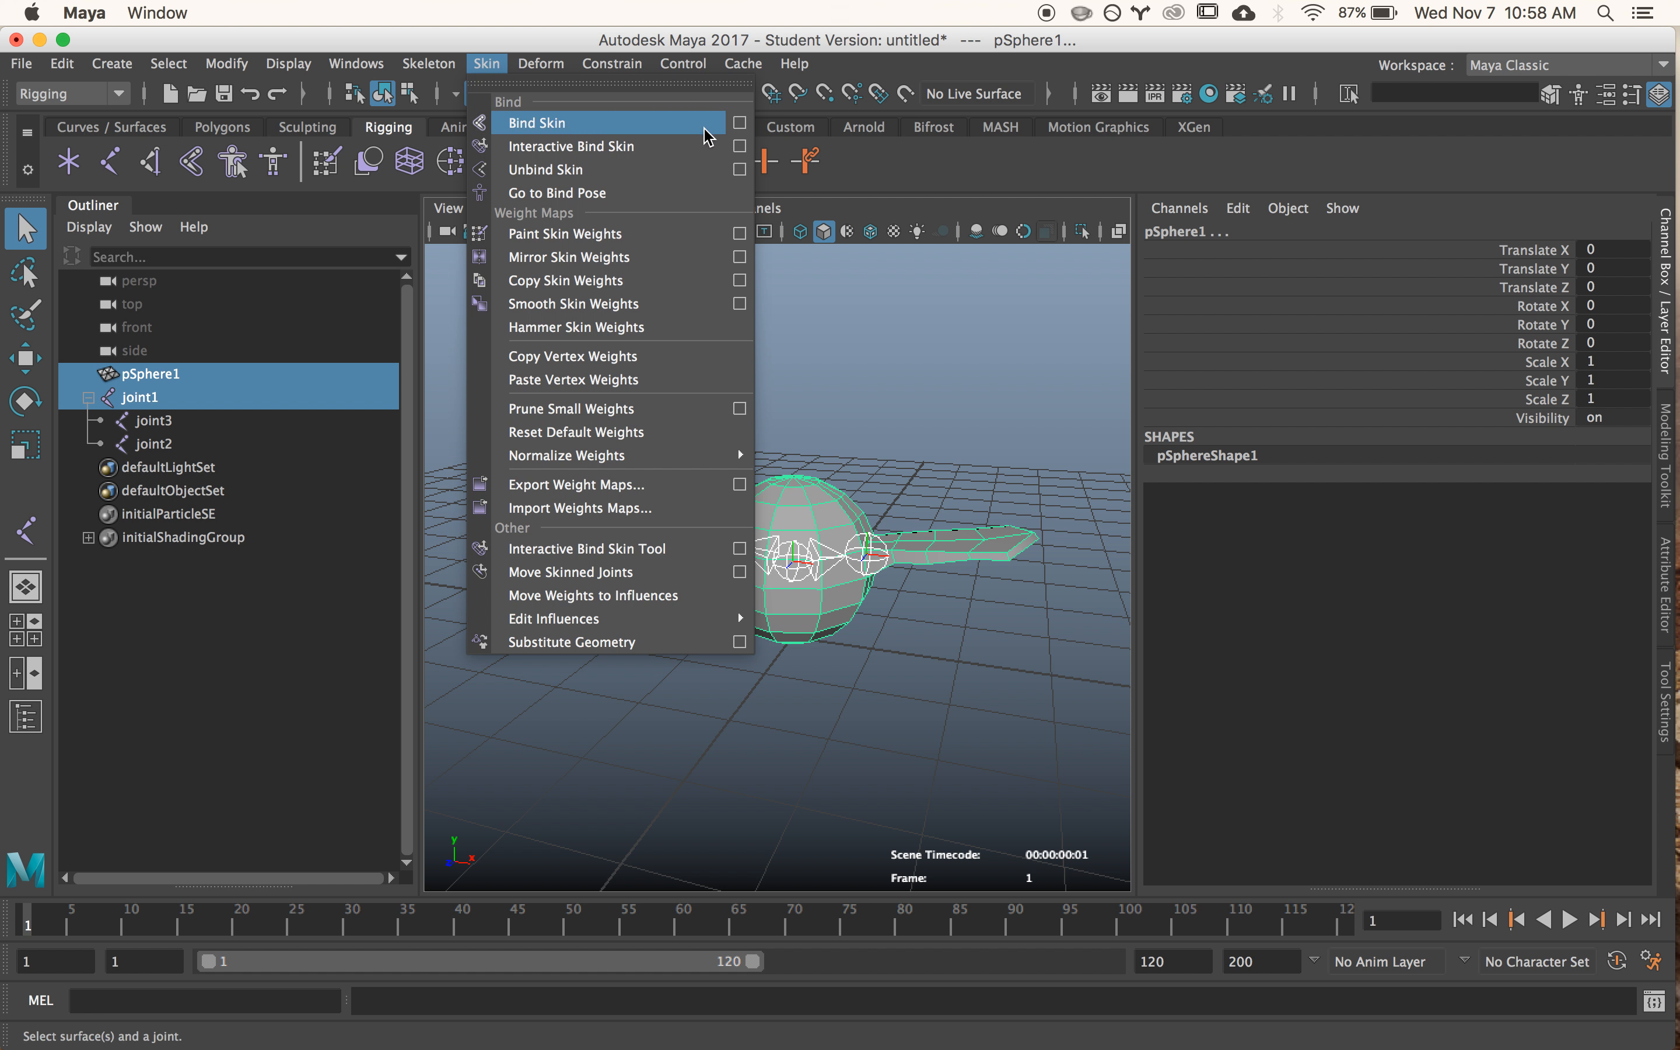
{"action": "left_click", "coordinate": [741, 127]}
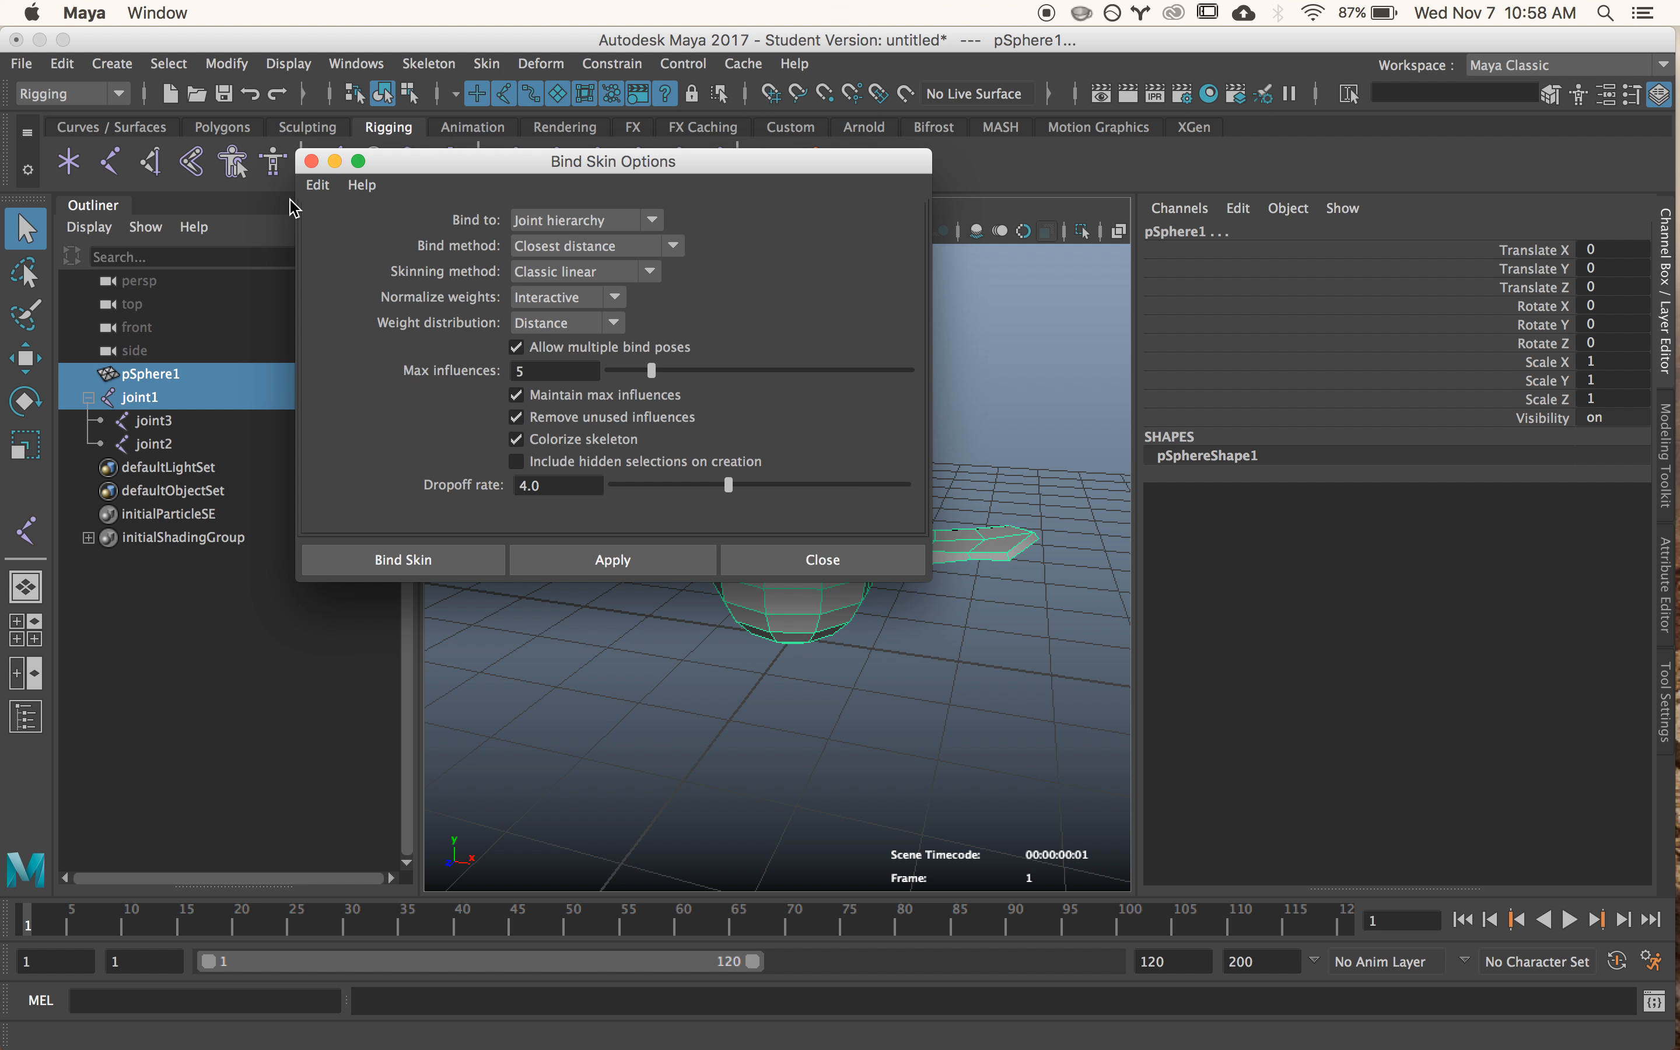
{"action": "left_click", "coordinate": [318, 185]}
{"action": "left_click", "coordinate": [334, 232]}
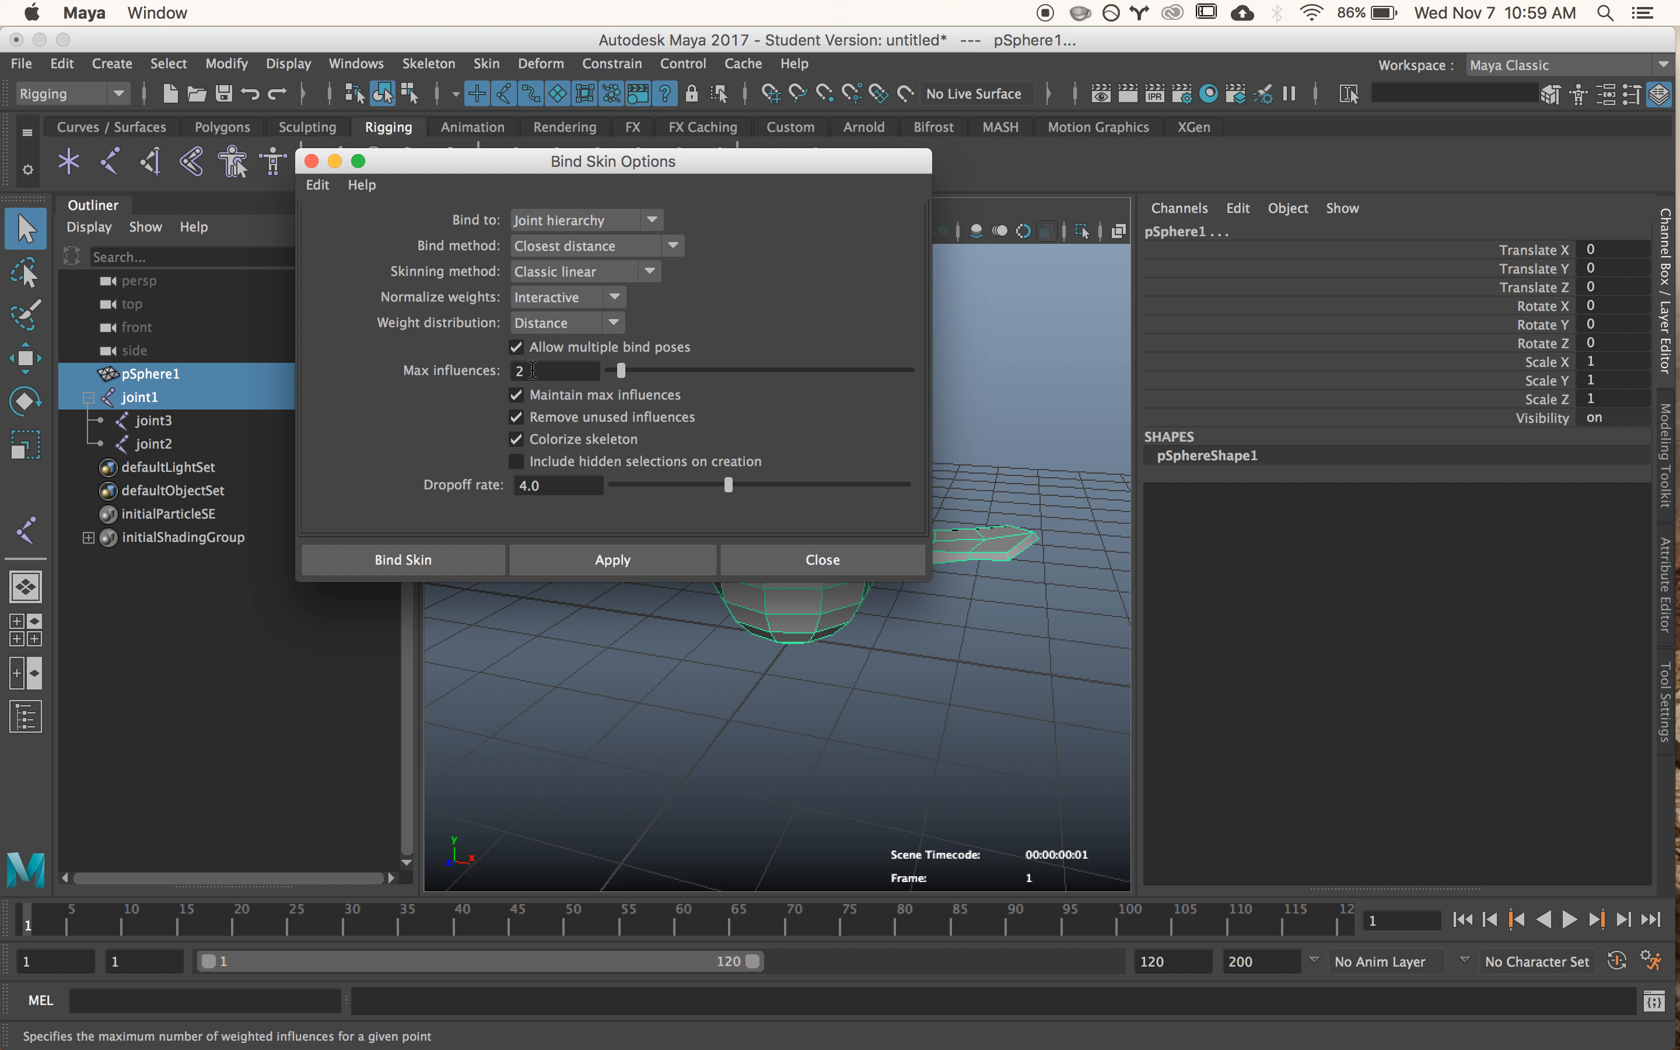
{"action": "left_click", "coordinate": [454, 558]}
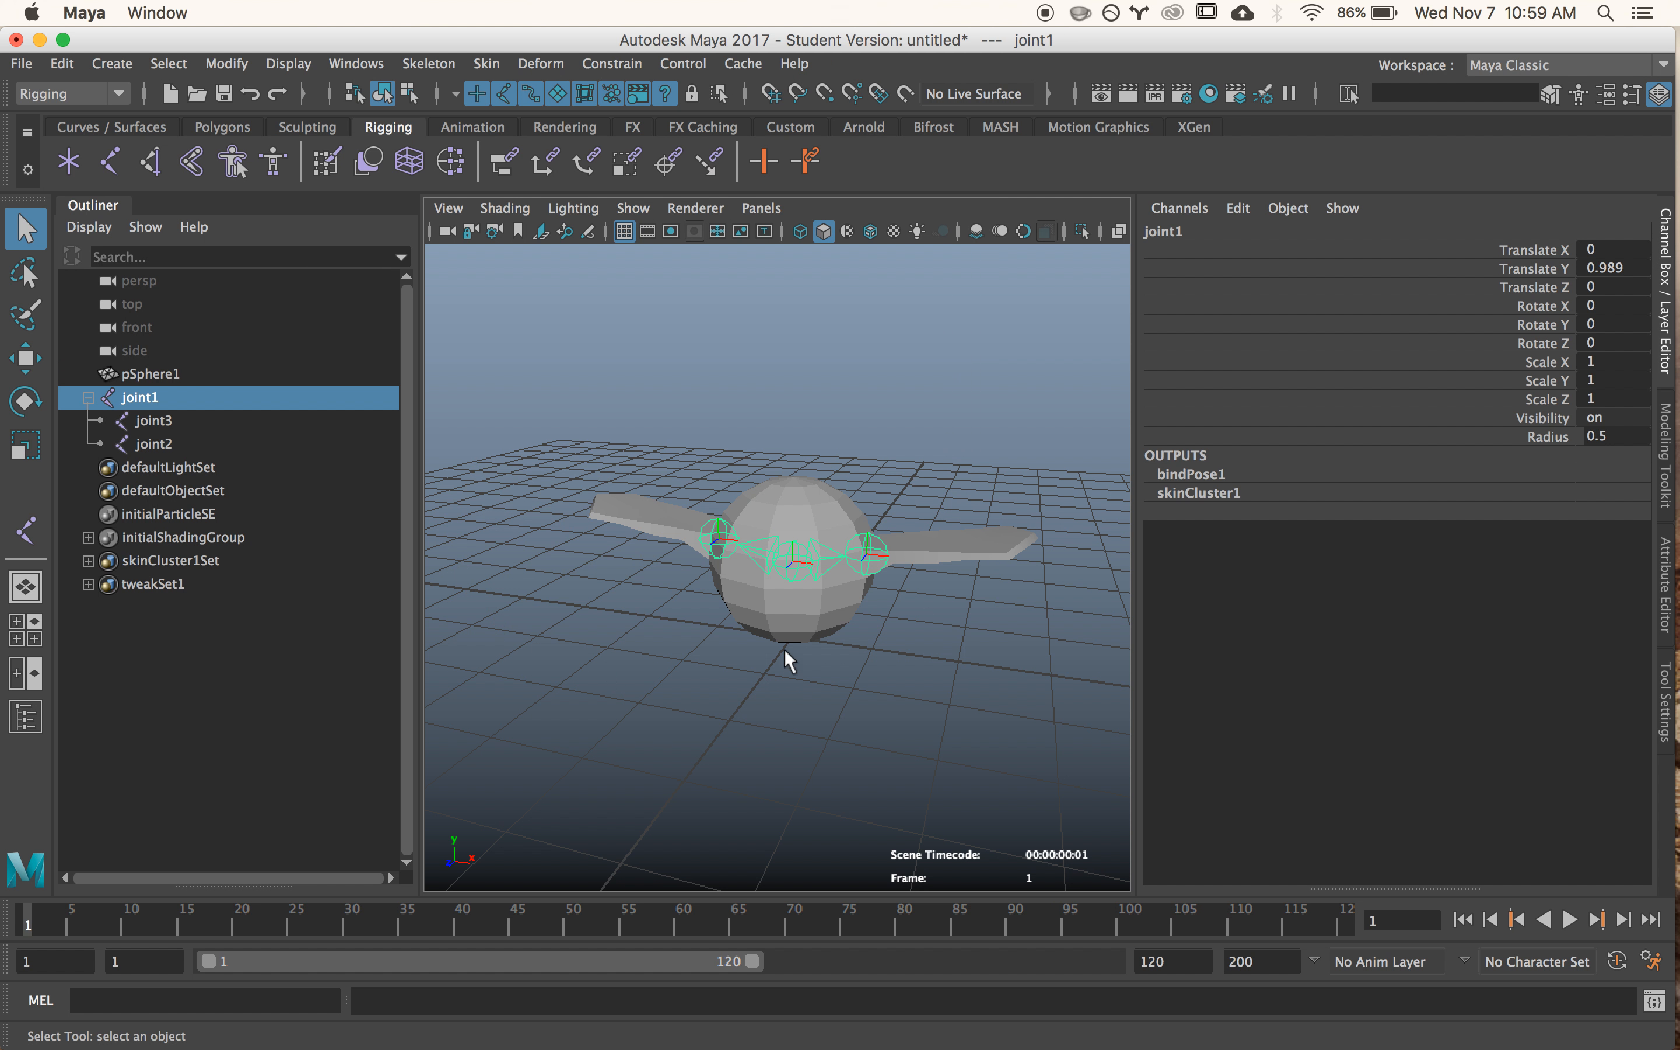
- Try rotating the +X wing joint about Z by about 35 degrees to test the bind, and undo the rotation
{"action": "left_click", "coordinate": [802, 620]}
{"action": "left_click_drag", "start_coordinate": [819, 656], "coordinate": [838, 670], "text": "alt"}
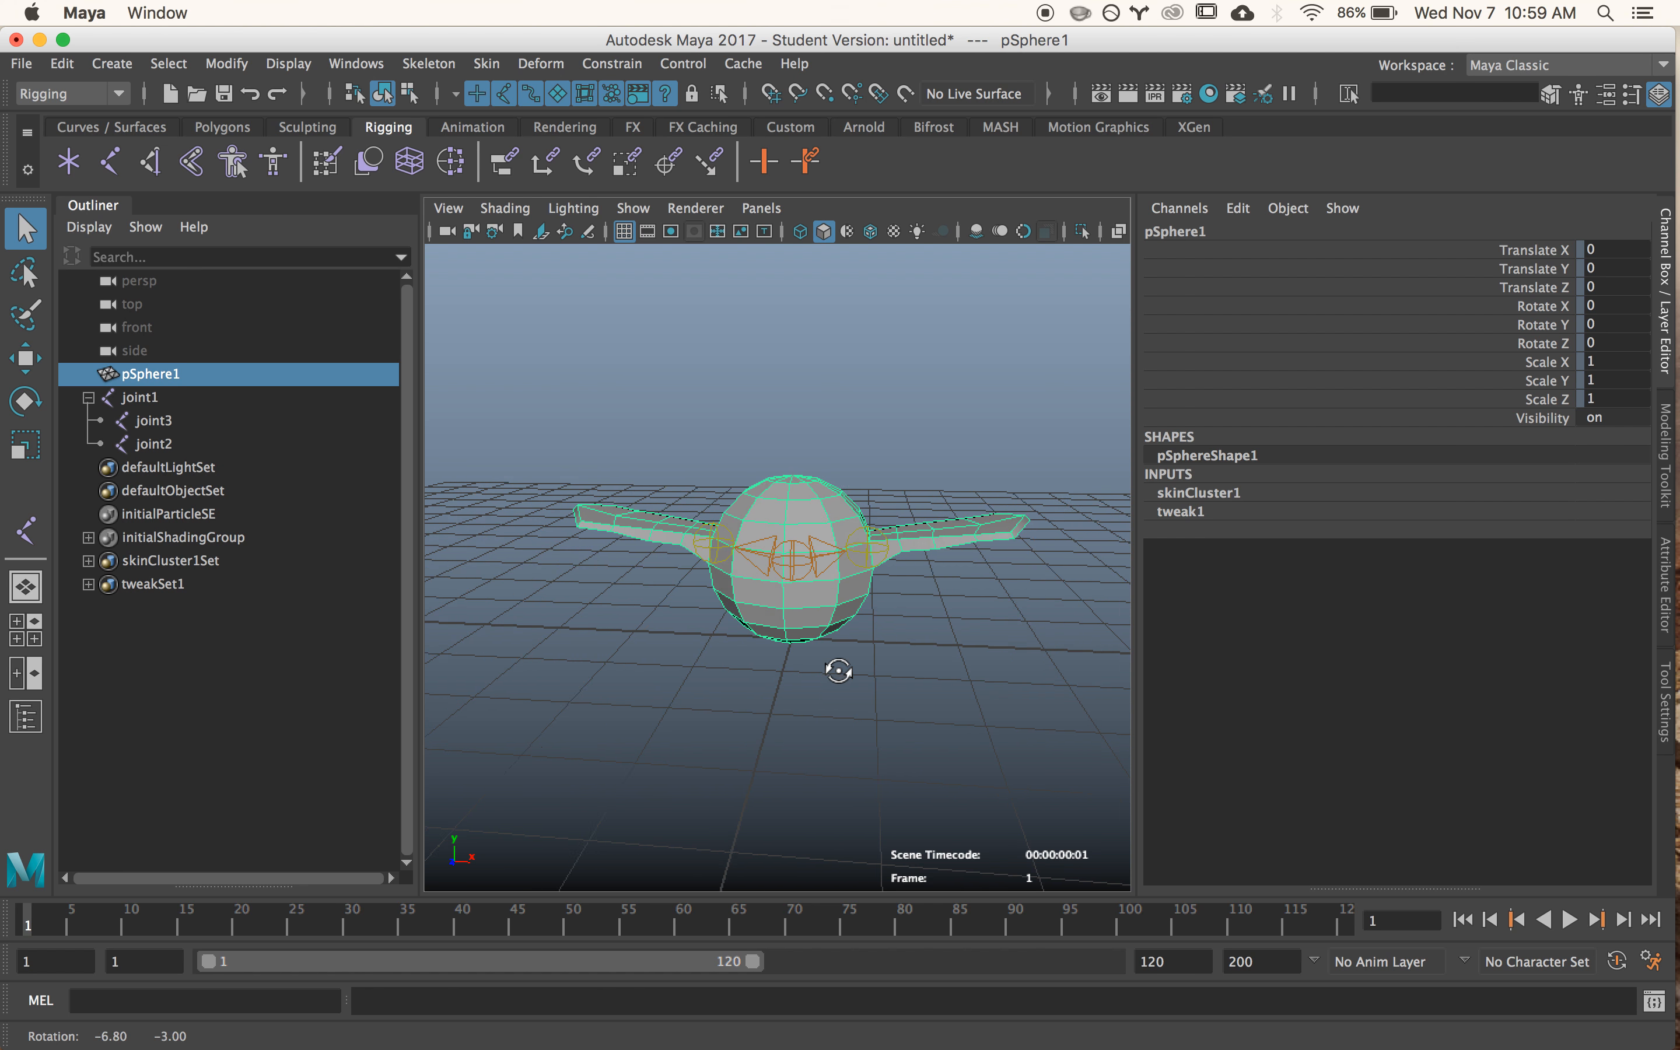
{"action": "scroll", "coordinate": [848, 665], "scroll_direction": "up", "scroll_amount": 5}
{"action": "middle_click_drag", "start_coordinate": [847, 666], "coordinate": [813, 670], "text": "alt"}
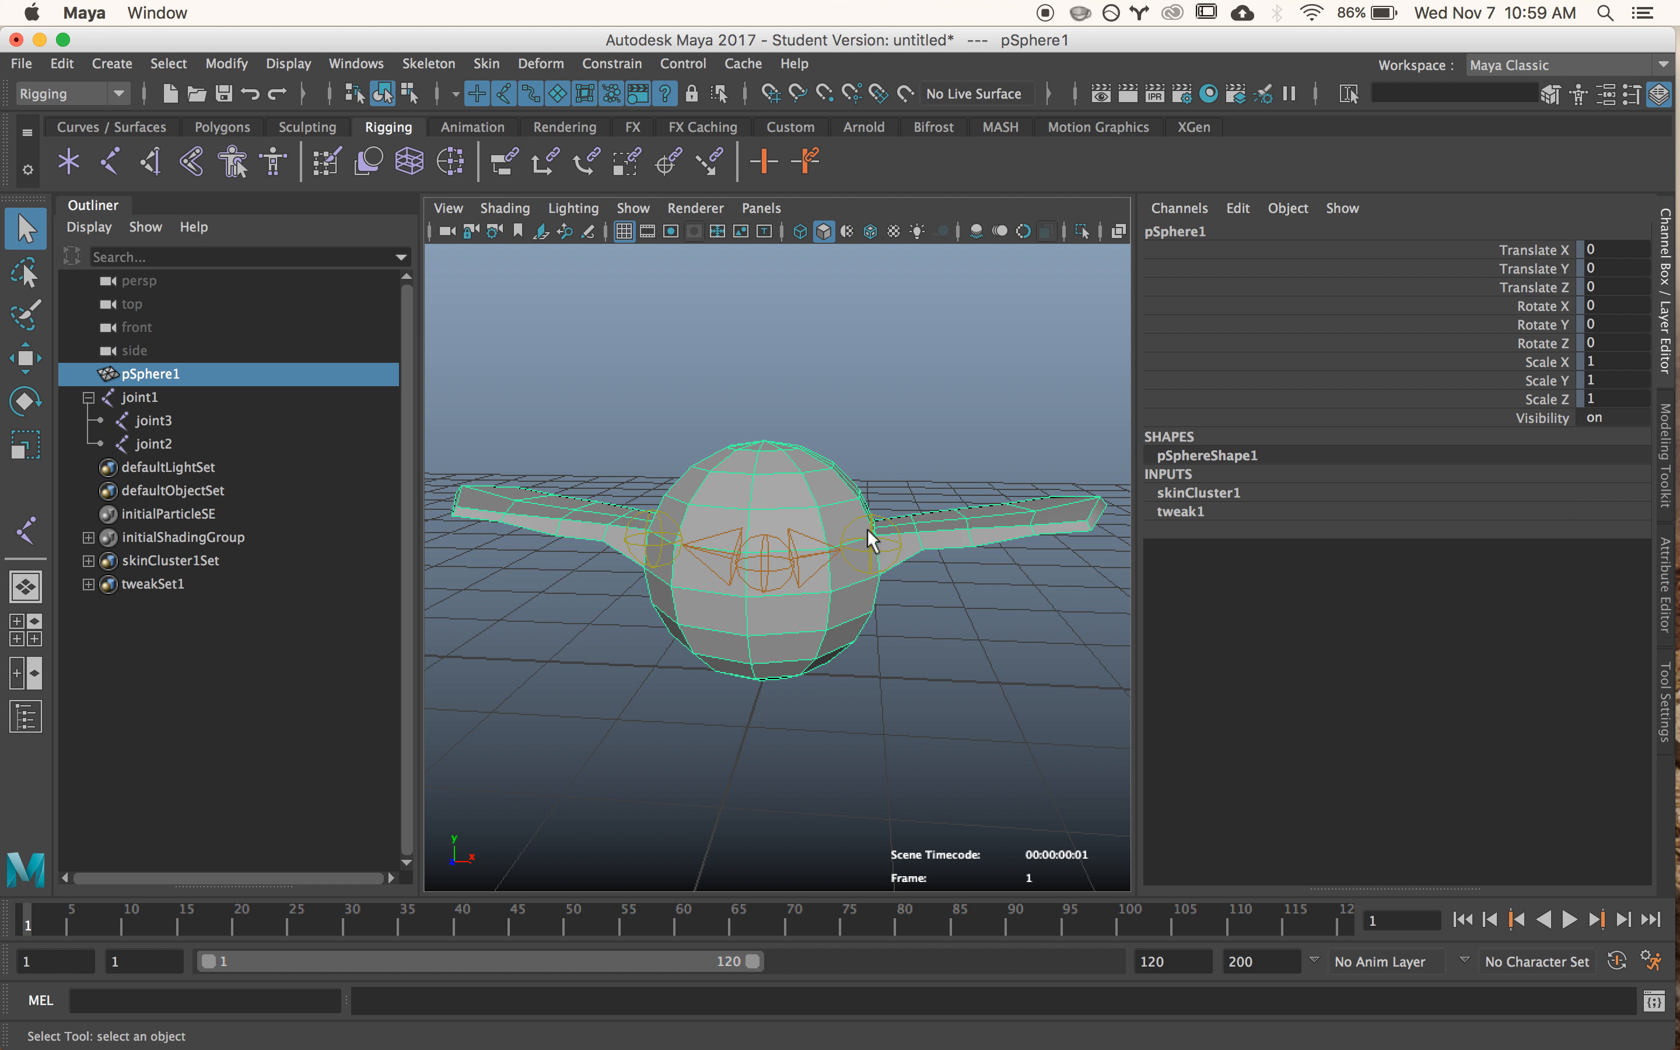
{"action": "left_click", "coordinate": [897, 568]}
{"action": "key", "text": "e"}
{"action": "left_click_drag", "start_coordinate": [873, 464], "coordinate": [883, 583]}
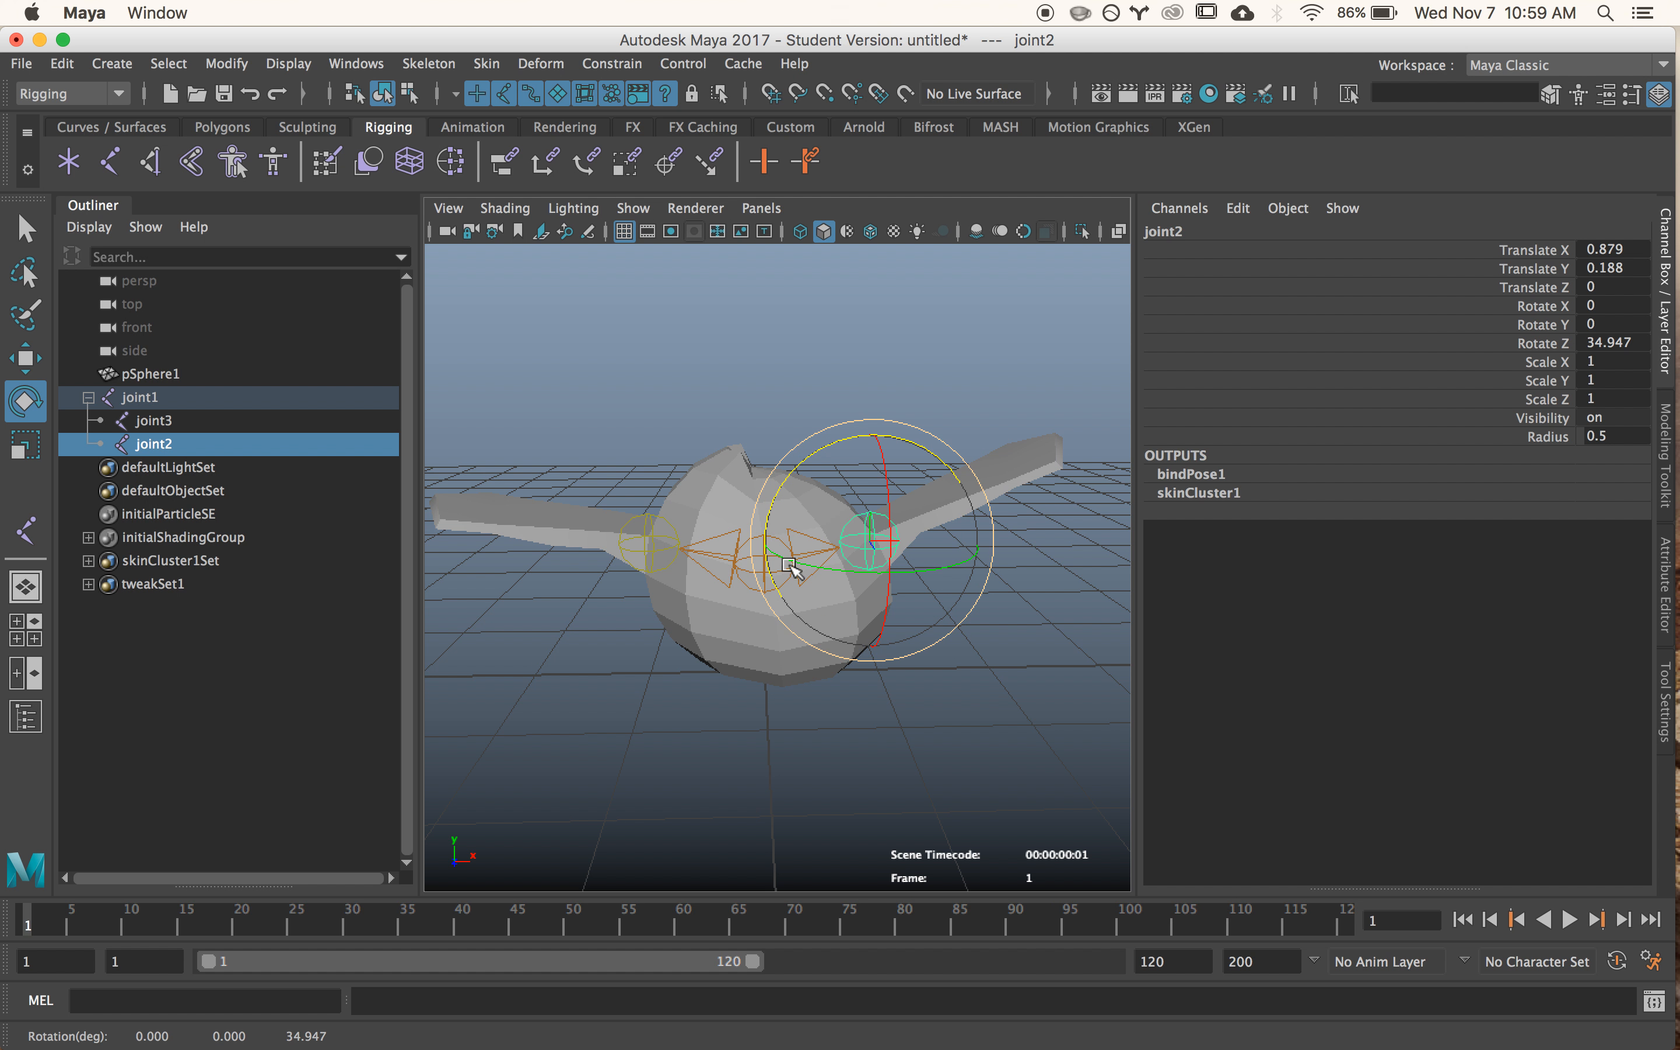
{"action": "key", "text": "z"}
{"action": "key", "text": "z"}
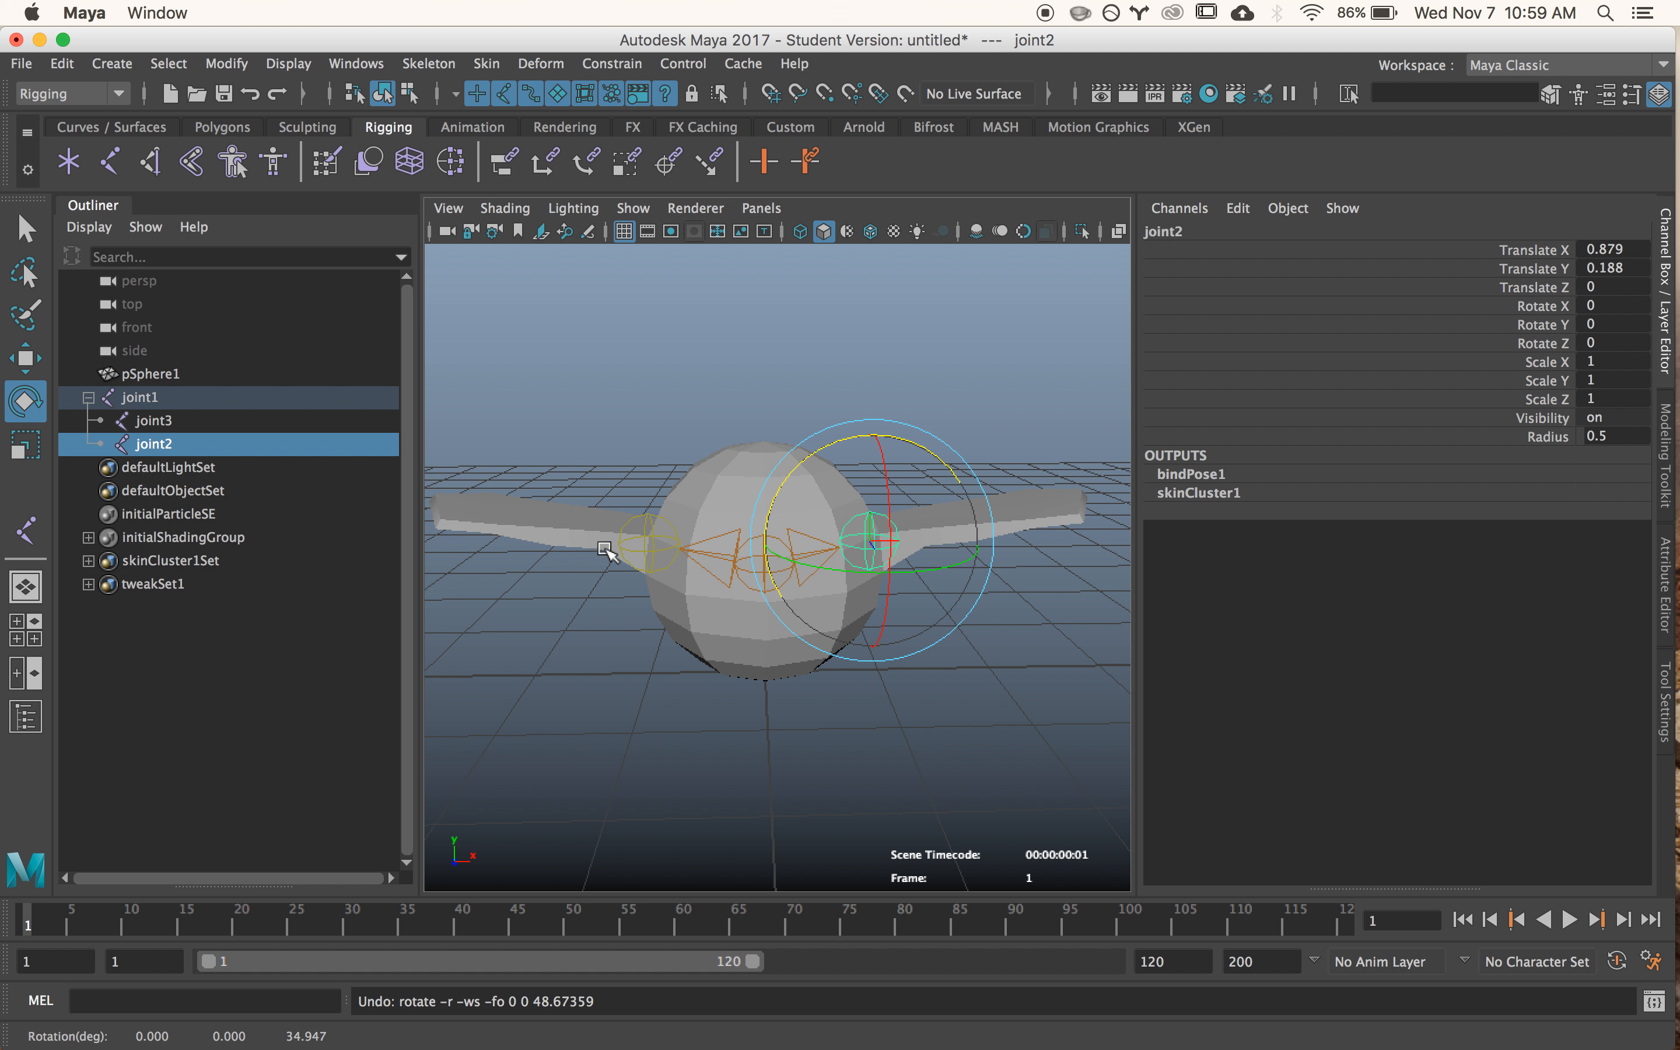
- Try rotating the opposite wing joint to test its deformation, and undo the rotation
{"action": "left_click", "coordinate": [624, 548]}
{"action": "left_click_drag", "start_coordinate": [687, 463], "coordinate": [730, 499]}
{"action": "key", "text": "z"}
- Select the winged sphere mesh and open the Paint Skin Weights tool with its settings
{"action": "key", "text": "q"}
{"action": "left_click", "coordinate": [814, 506]}
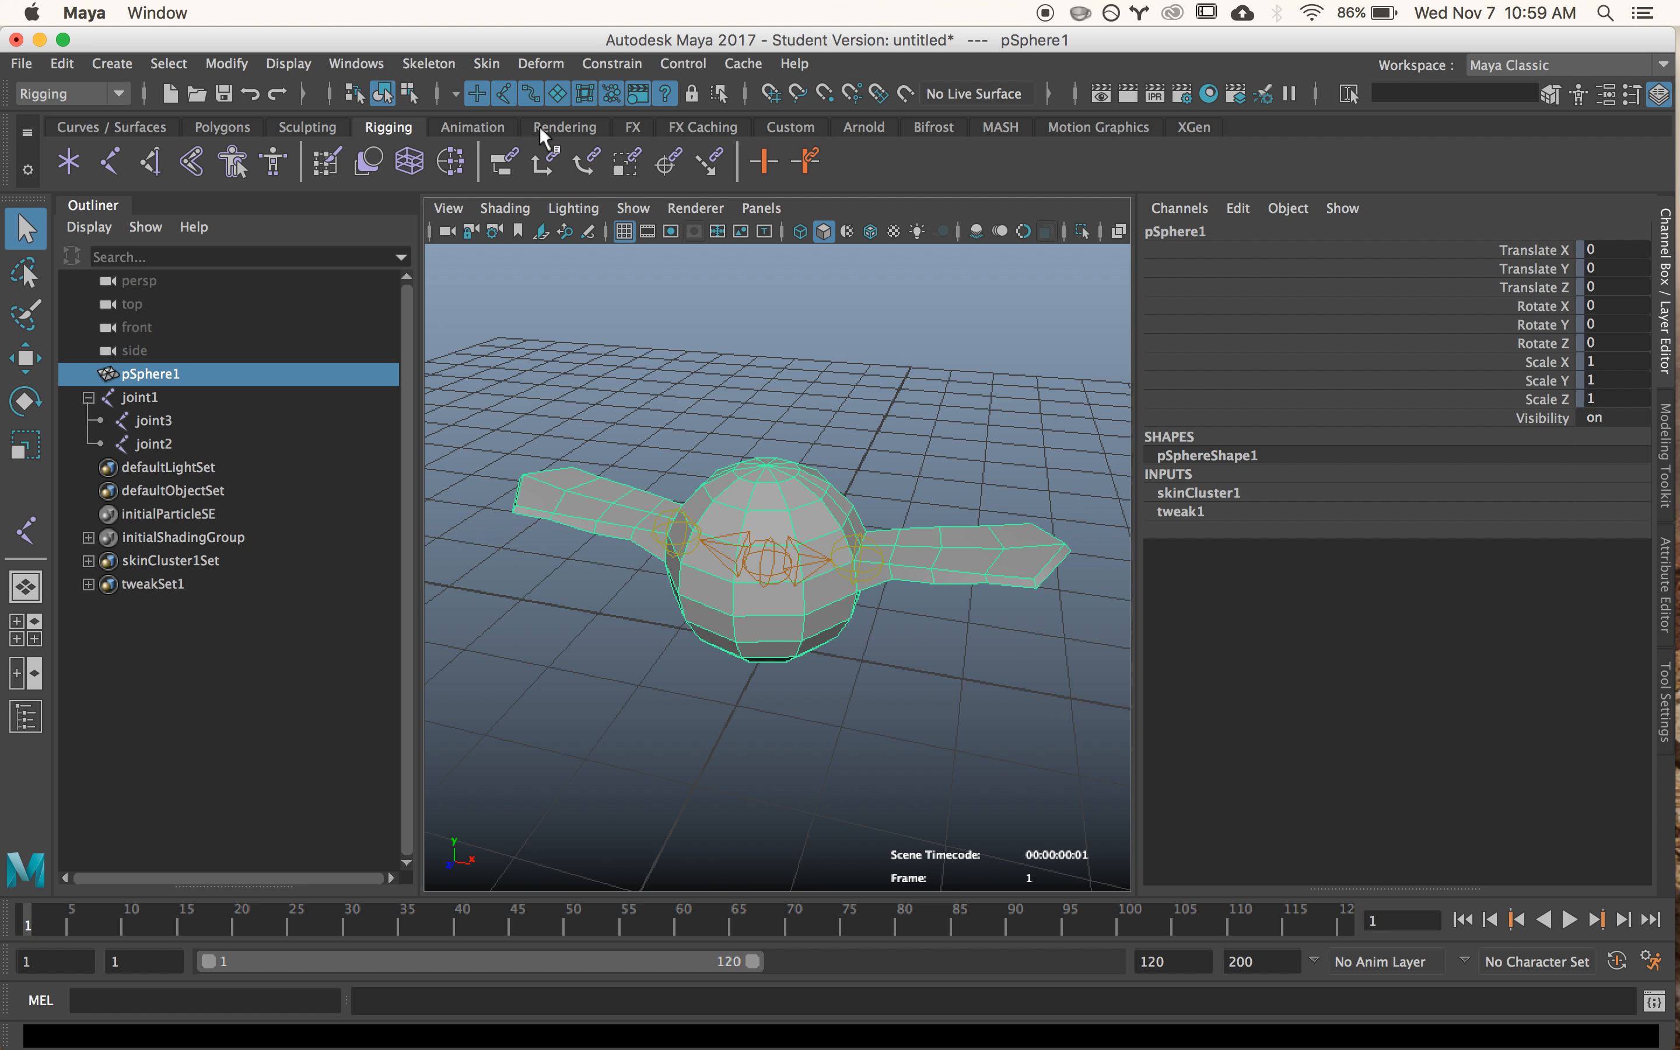
{"action": "left_click", "coordinate": [486, 63]}
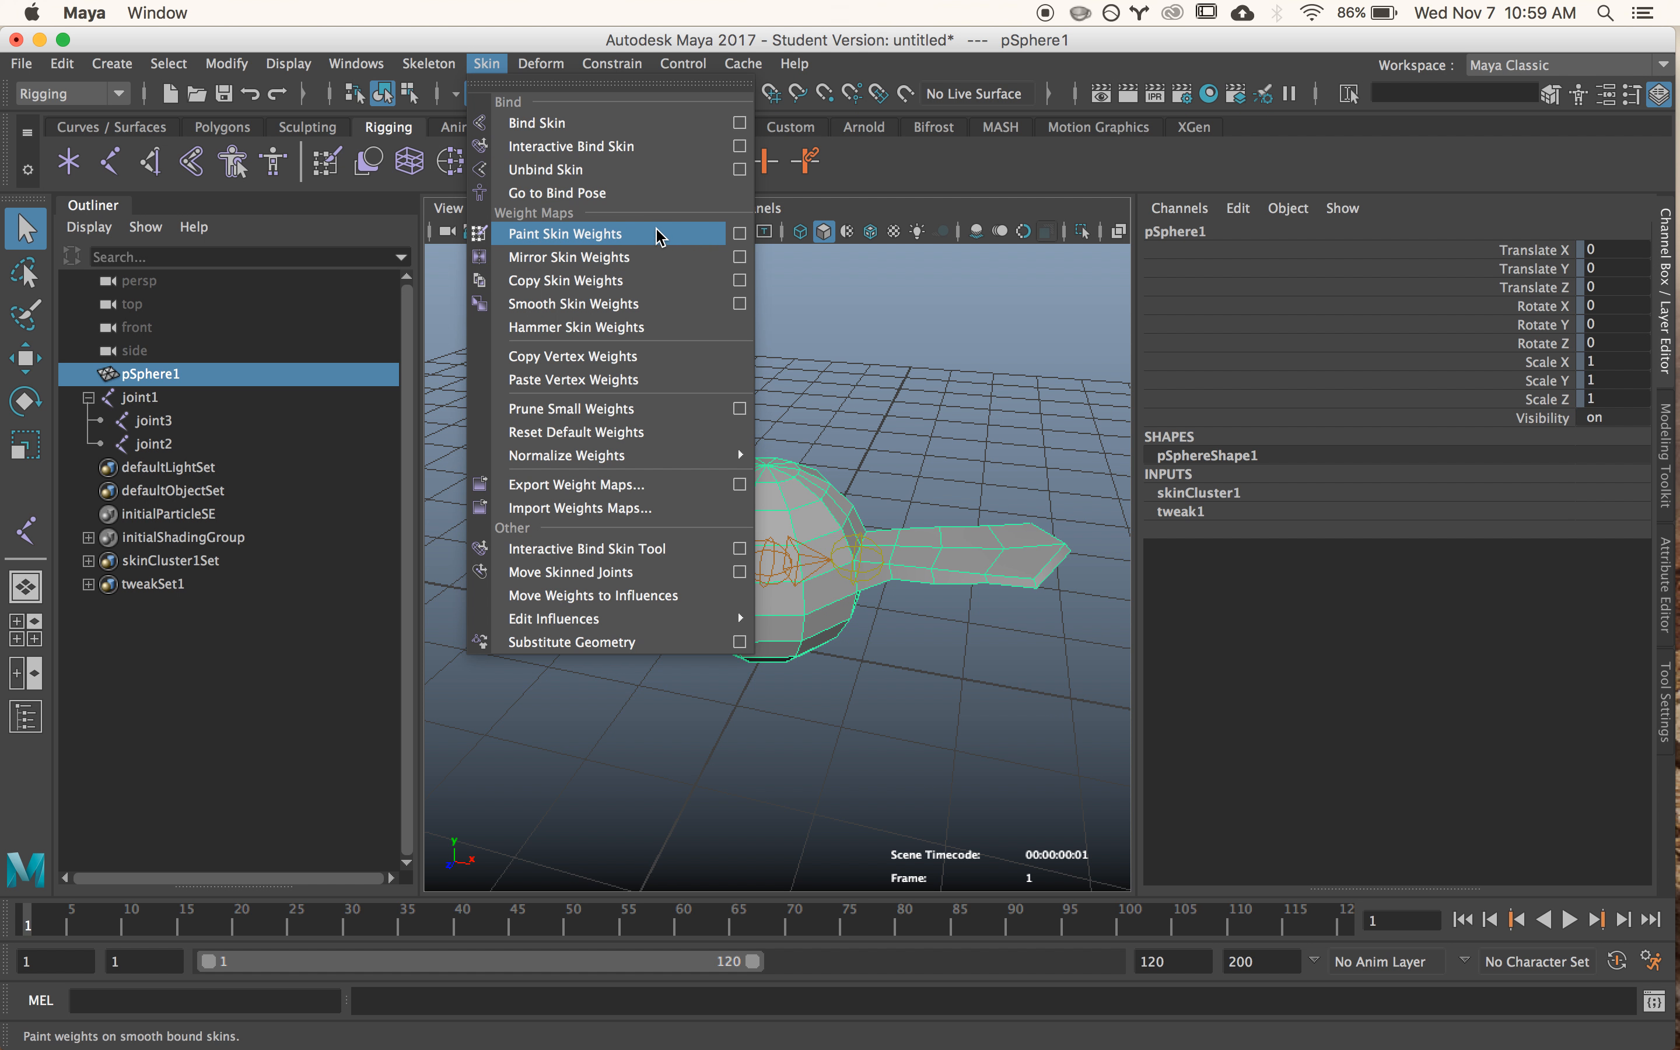
{"action": "left_click", "coordinate": [739, 233]}
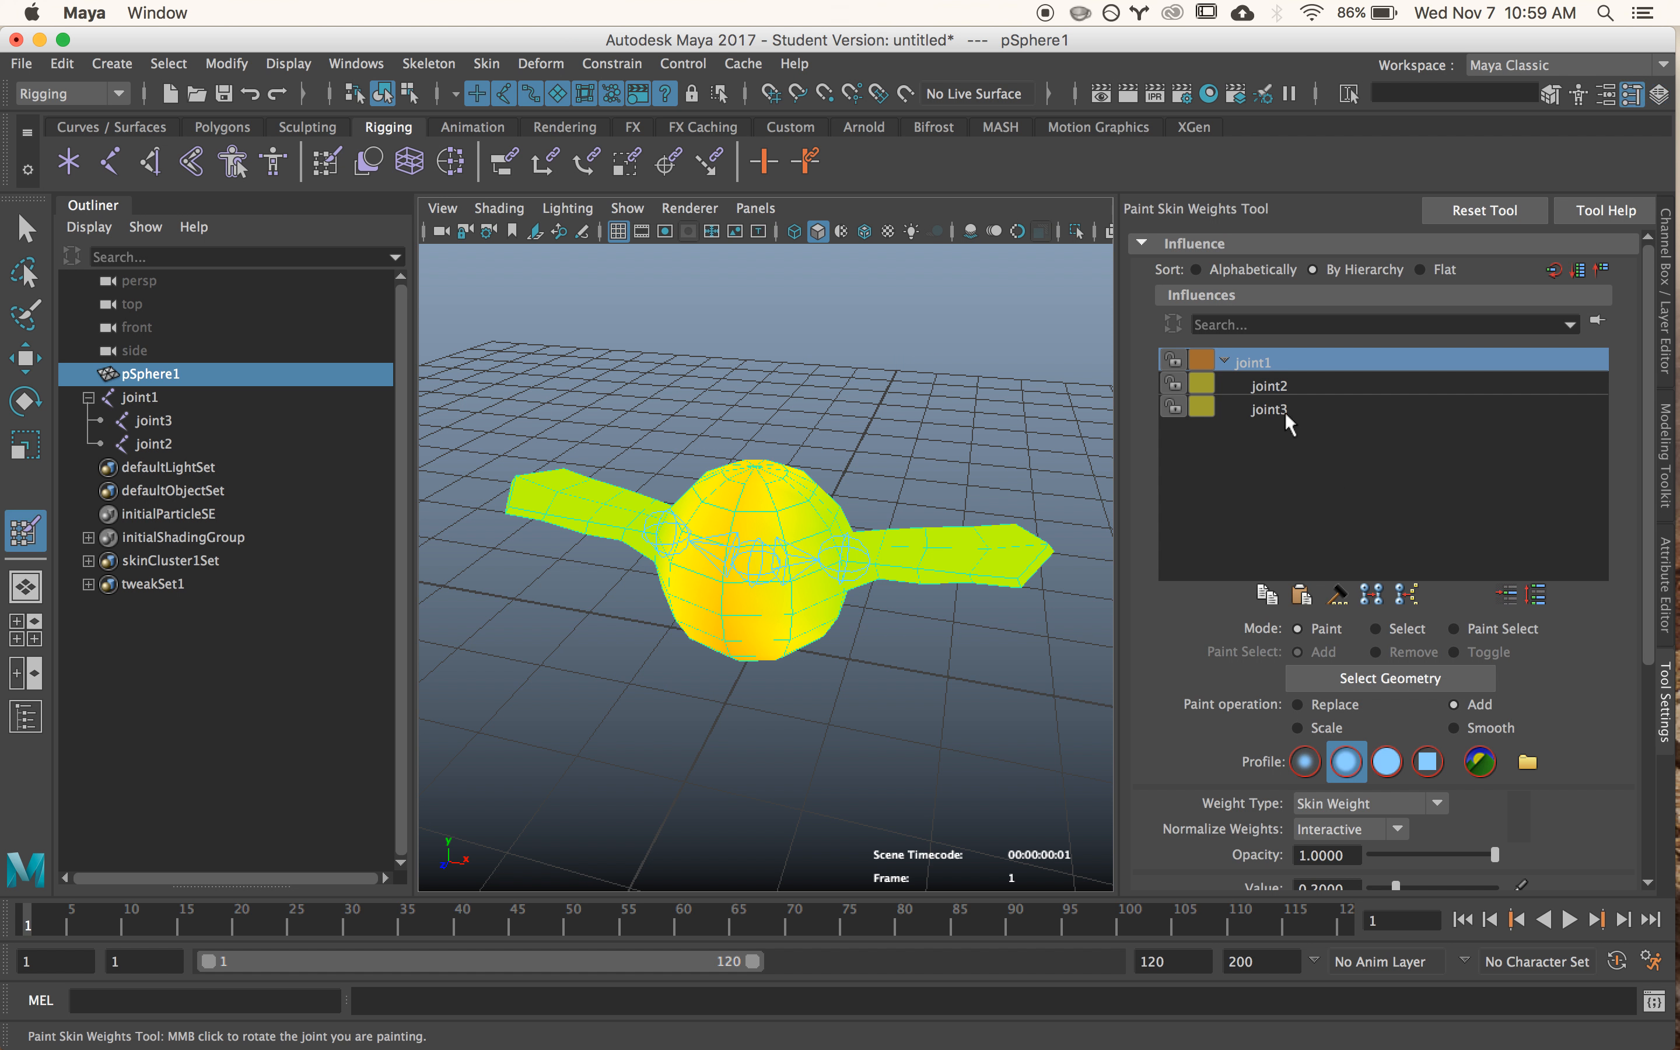
- Examine the weight map of each influence, switching between joint1, joint2 and joint3
{"action": "left_click", "coordinate": [1279, 385]}
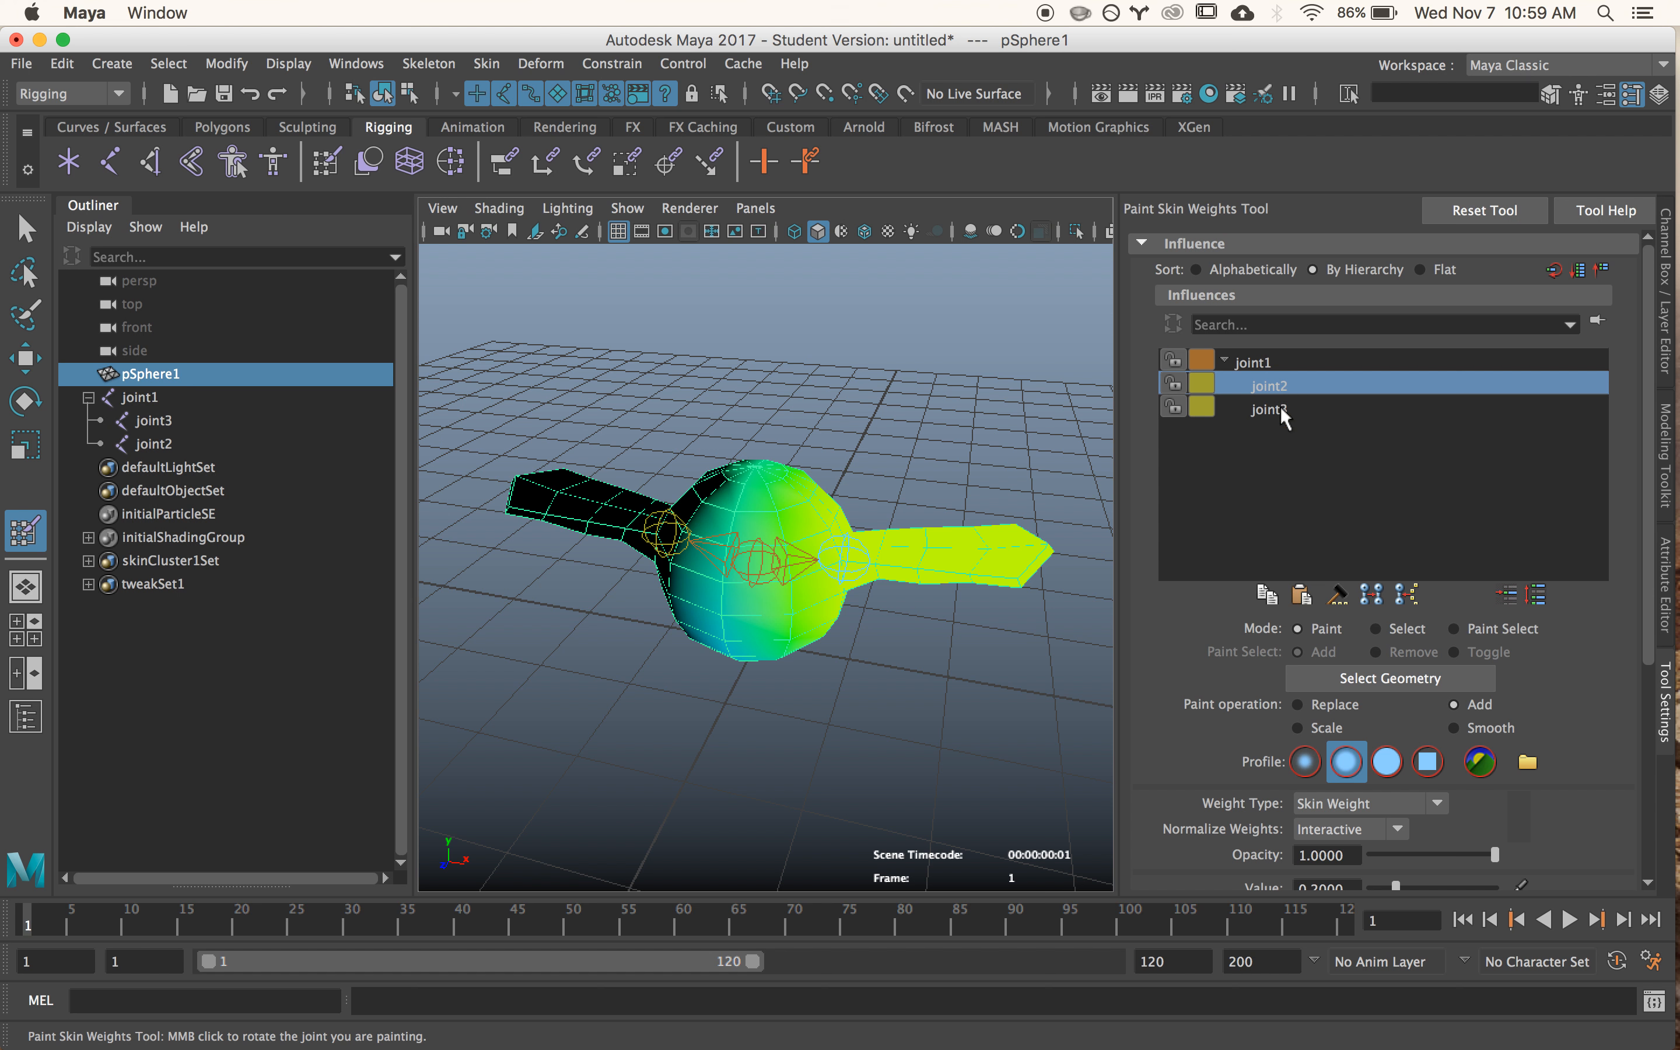
{"action": "left_click", "coordinate": [1279, 406]}
{"action": "left_click", "coordinate": [1245, 361]}
{"action": "left_click", "coordinate": [1278, 386]}
{"action": "left_click", "coordinate": [1279, 408]}
{"action": "left_click", "coordinate": [1263, 362]}
{"action": "left_click", "coordinate": [1267, 386]}
{"action": "left_click", "coordinate": [1275, 406]}
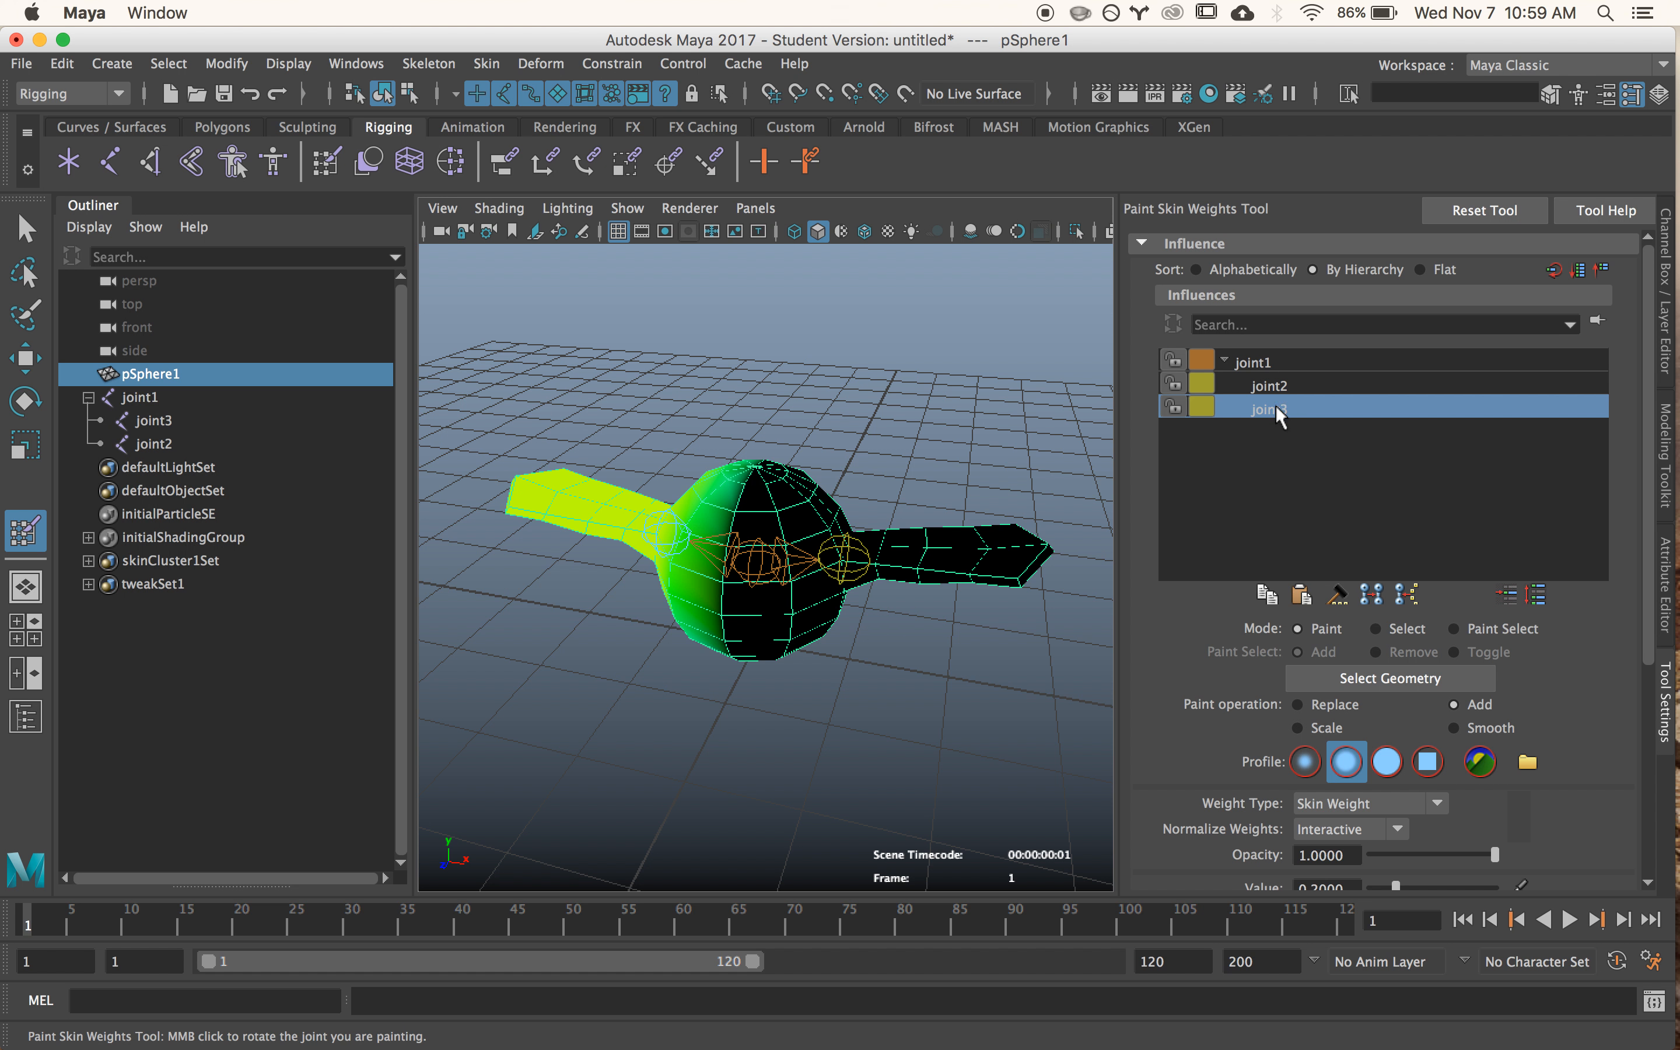
{"action": "left_click", "coordinate": [1256, 361]}
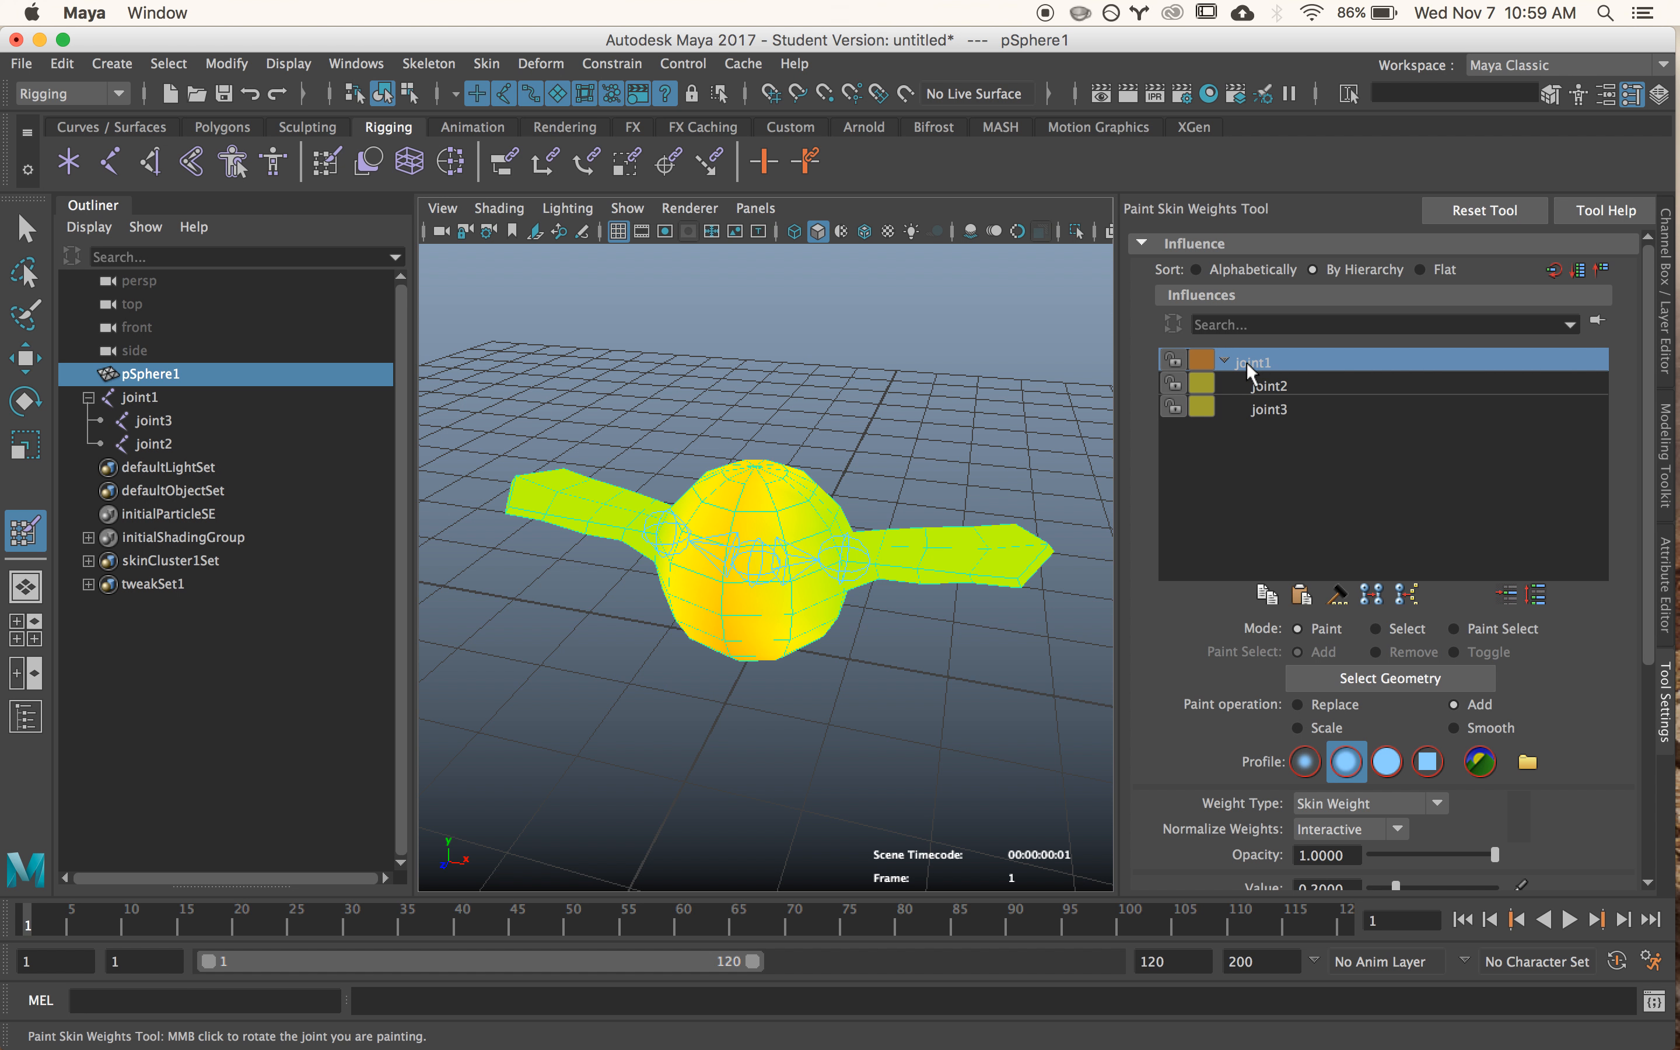
- Paint joint1 weight down the front centre of the body in Add mode at value 0.2, and check joint2's weight map
{"action": "scroll", "coordinate": [1381, 695], "scroll_direction": "down", "scroll_amount": 8}
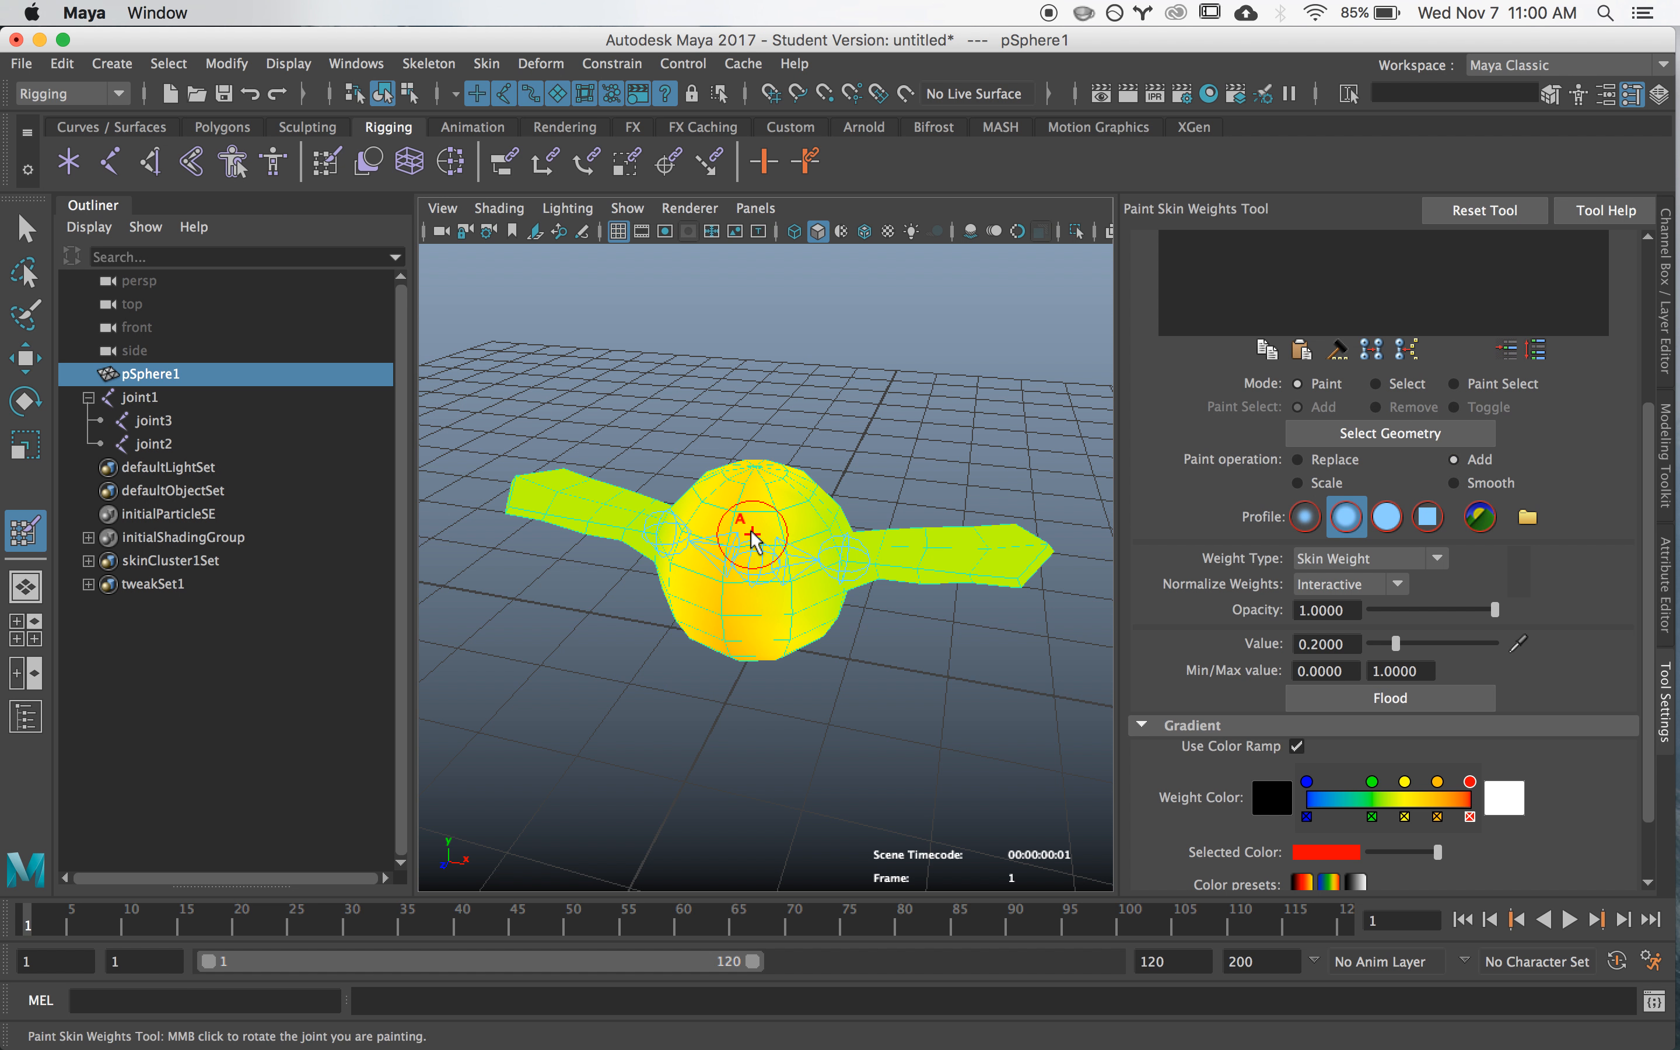
{"action": "mouse_move", "coordinate": [768, 563]}
{"action": "left_mouse_down", "text": "alt"}
{"action": "mouse_move", "coordinate": [776, 499]}
{"action": "mouse_move", "coordinate": [798, 551]}
{"action": "left_mouse_up", "text": "alt"}
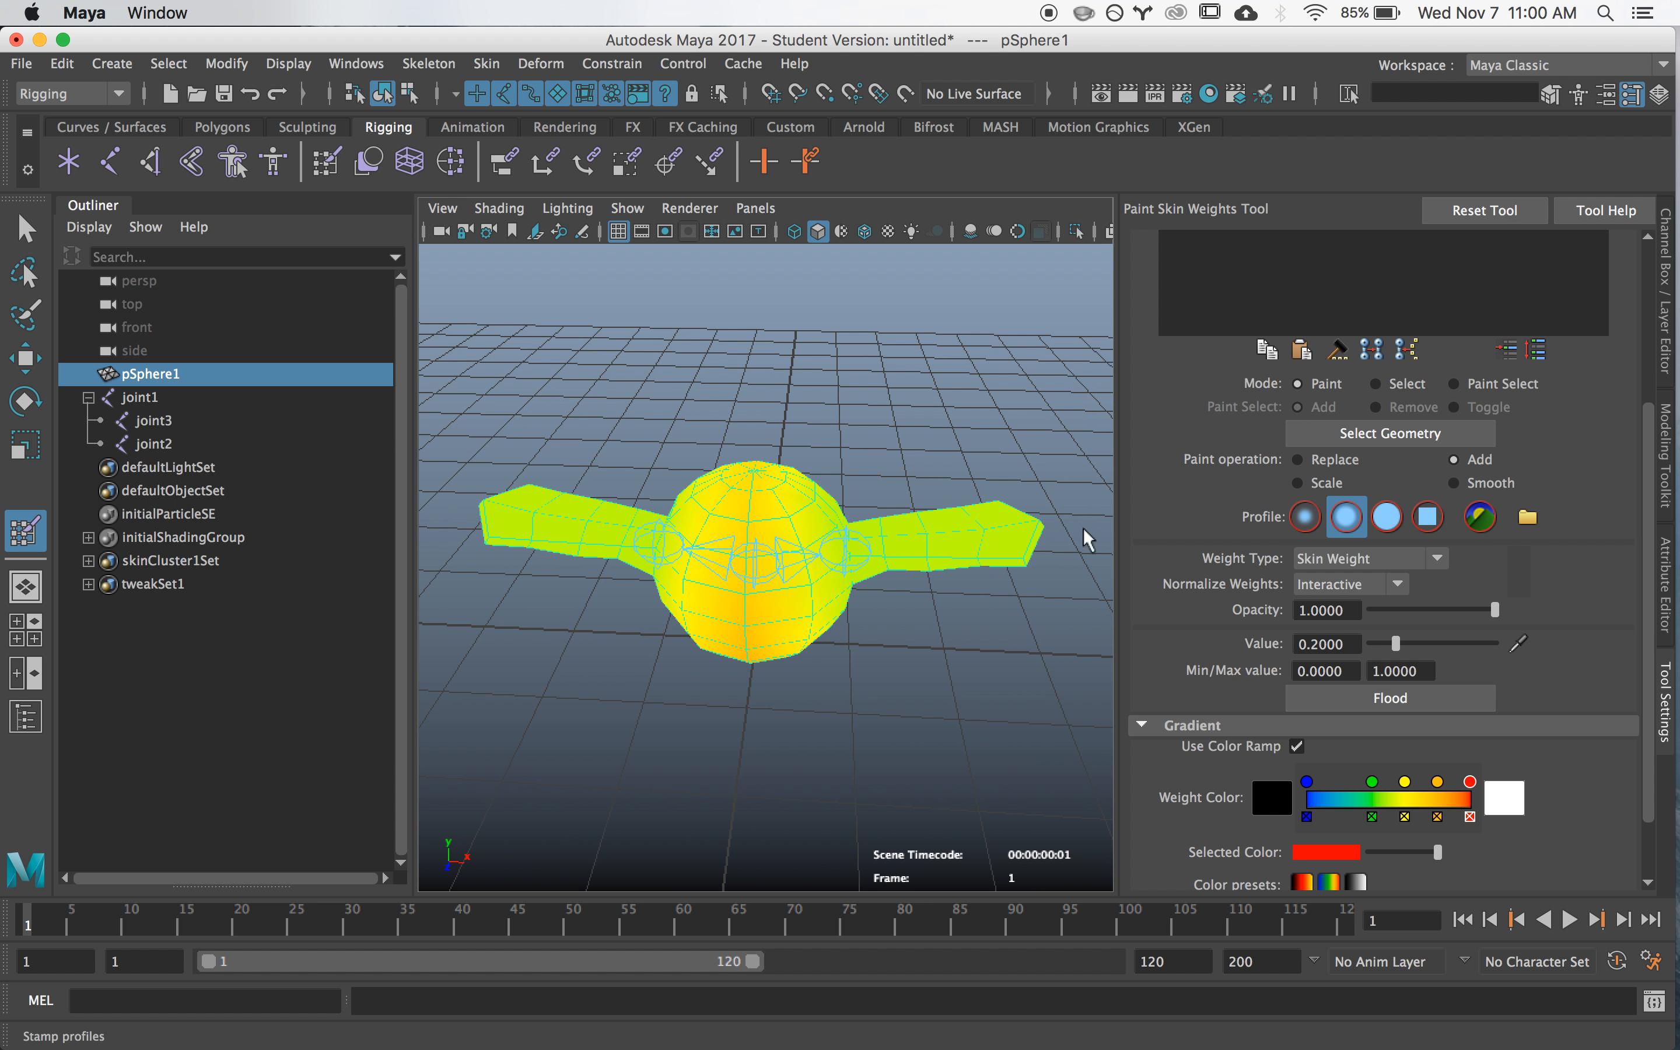
{"action": "left_click_drag", "start_coordinate": [753, 487], "coordinate": [753, 562]}
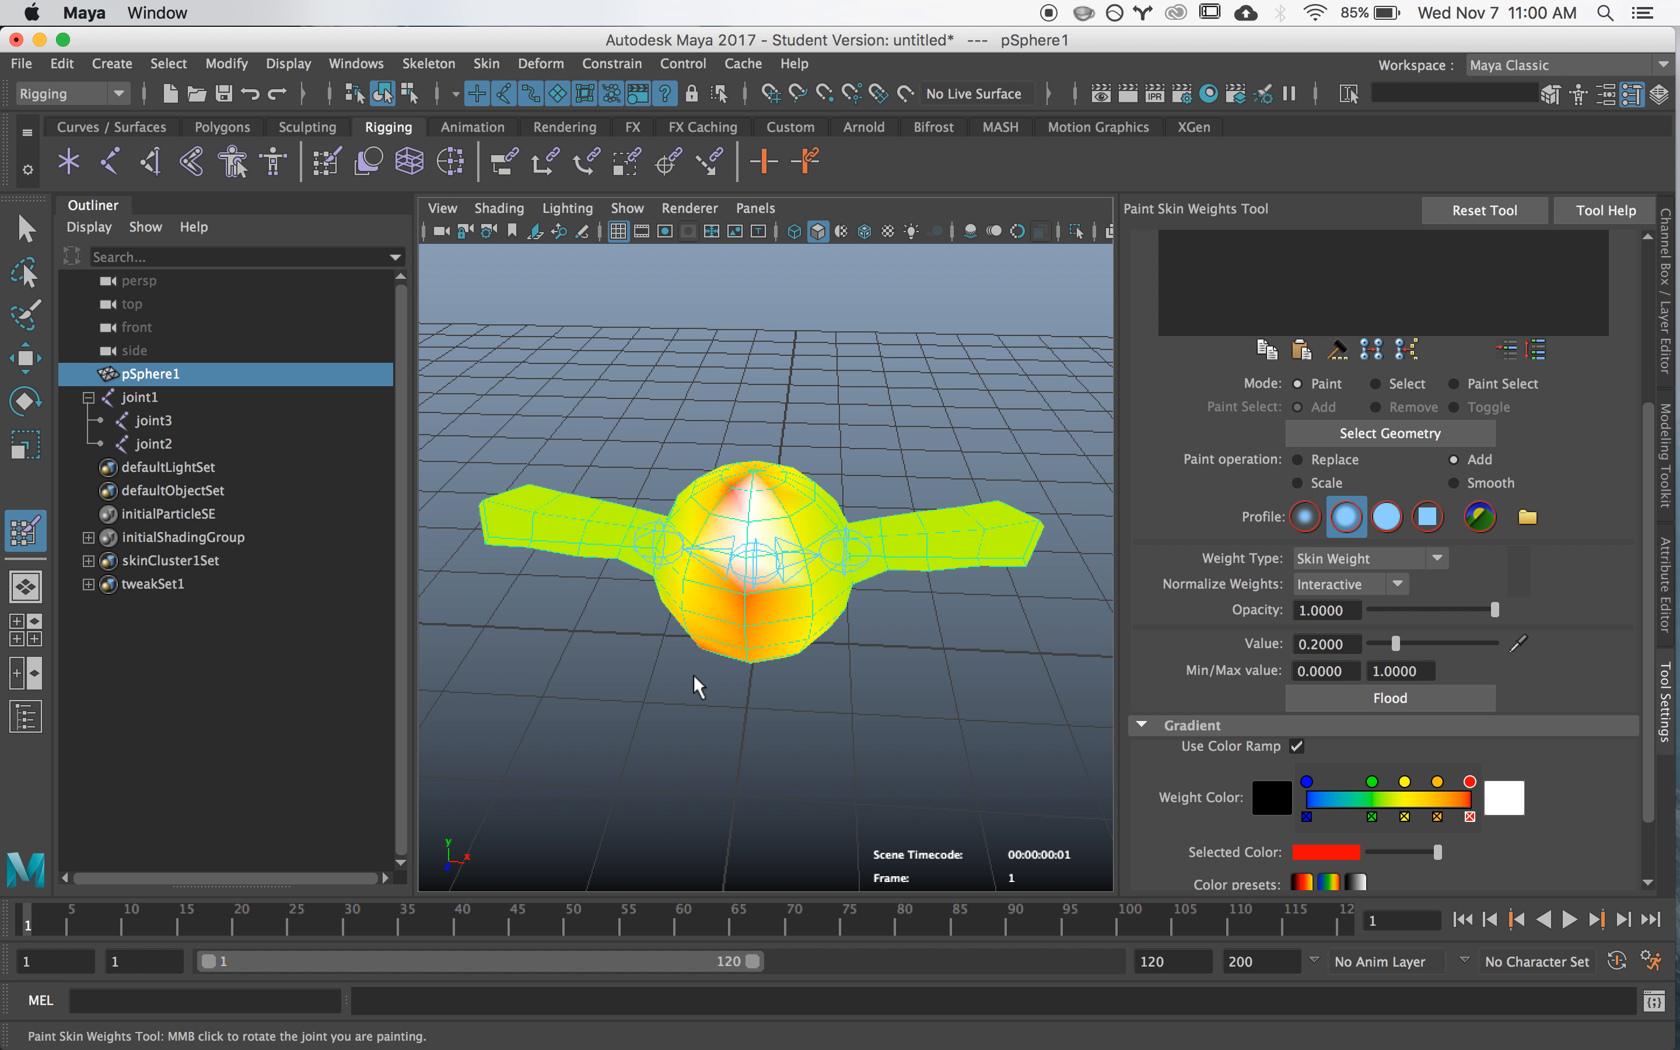
{"action": "scroll", "coordinate": [1654, 615], "scroll_direction": "up", "scroll_amount": 5}
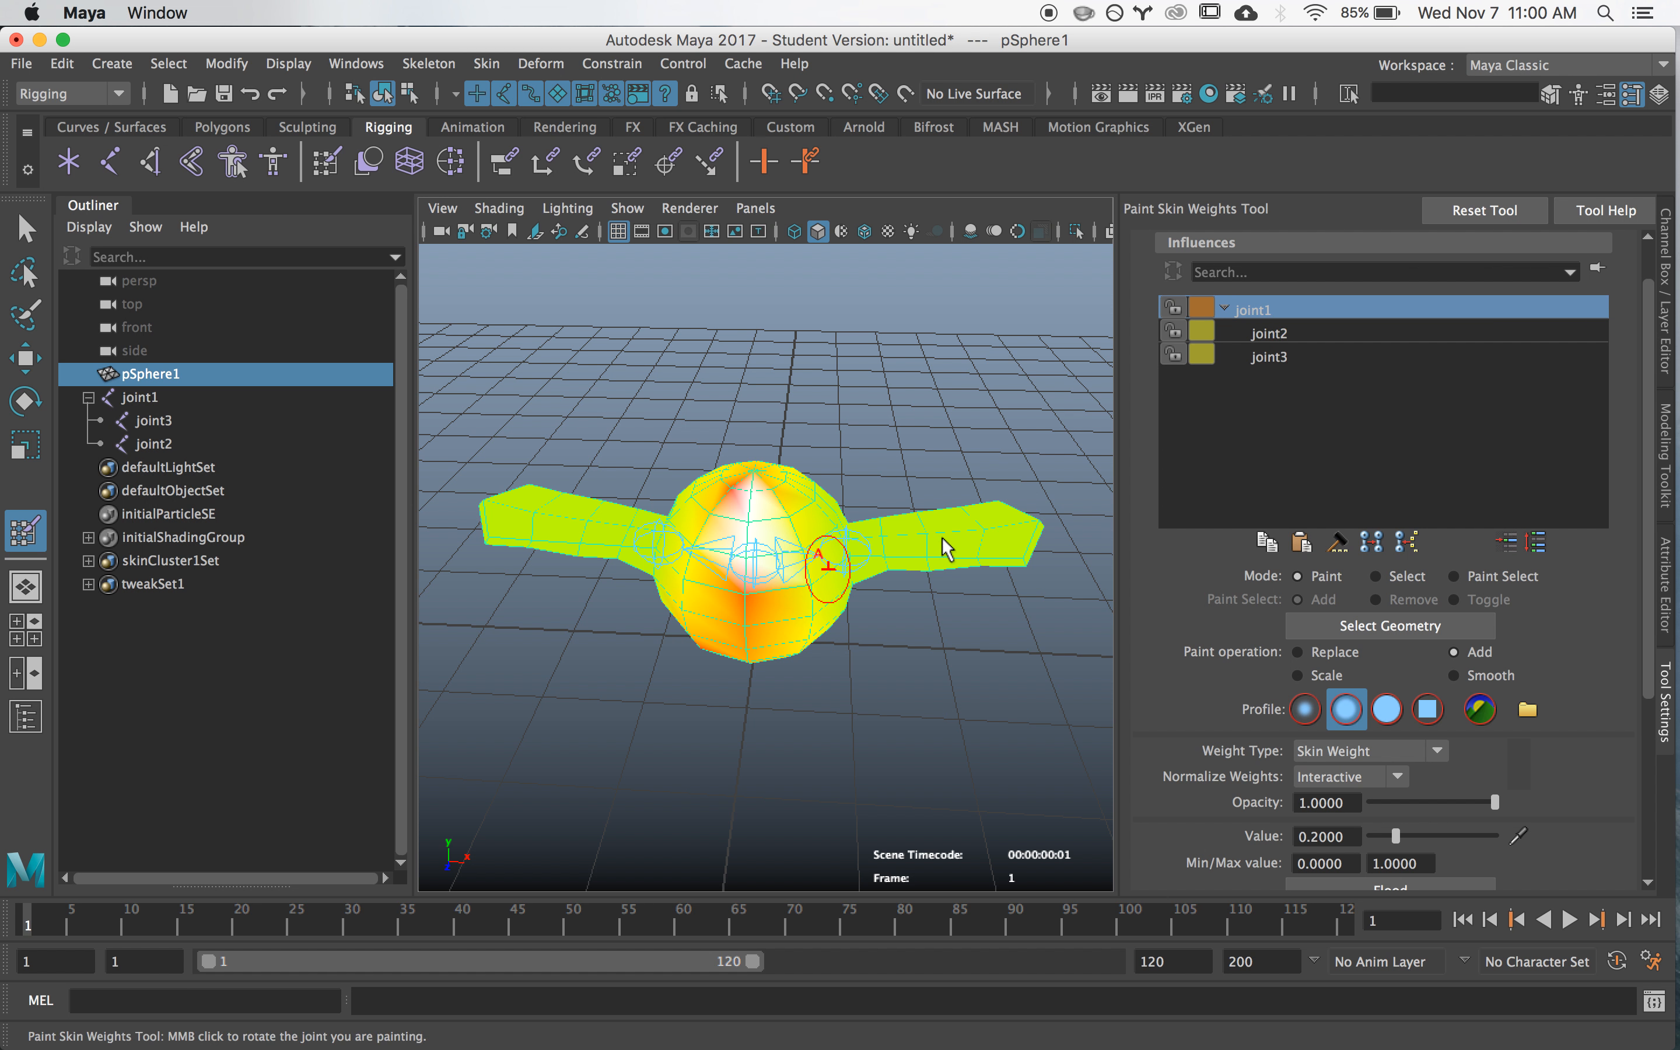
{"action": "left_click", "coordinate": [1267, 332]}
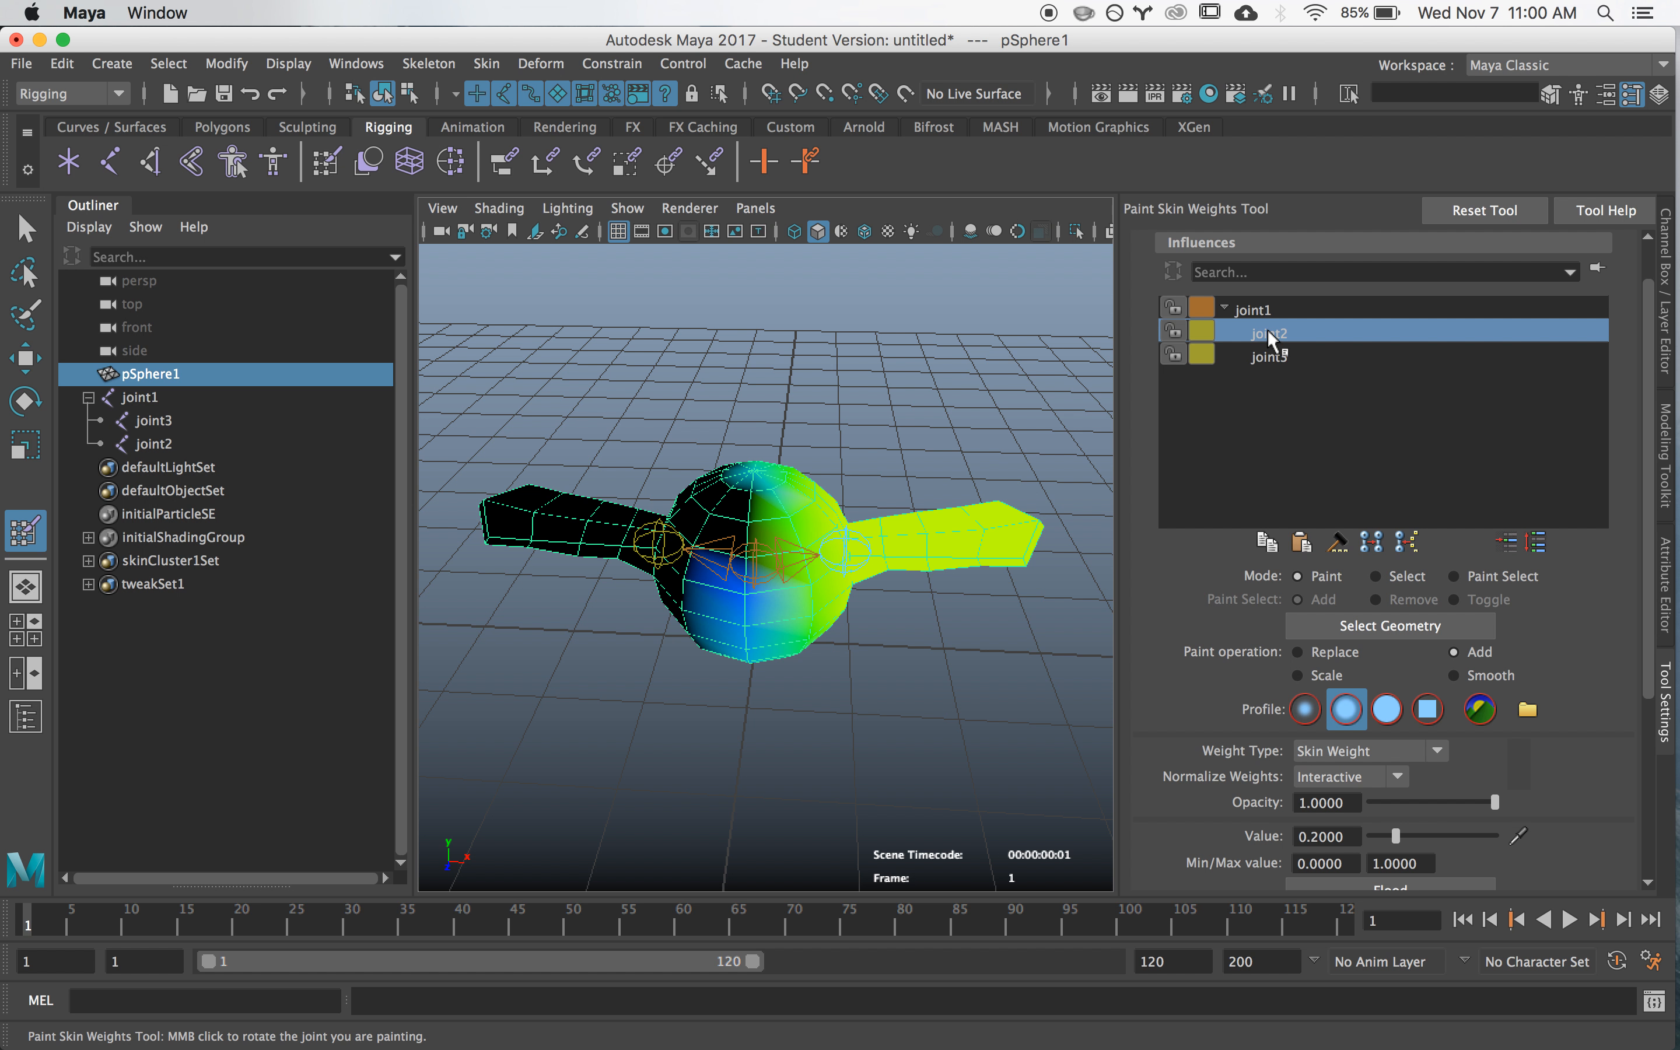
{"action": "left_click_drag", "start_coordinate": [888, 595], "coordinate": [858, 596], "text": "alt"}
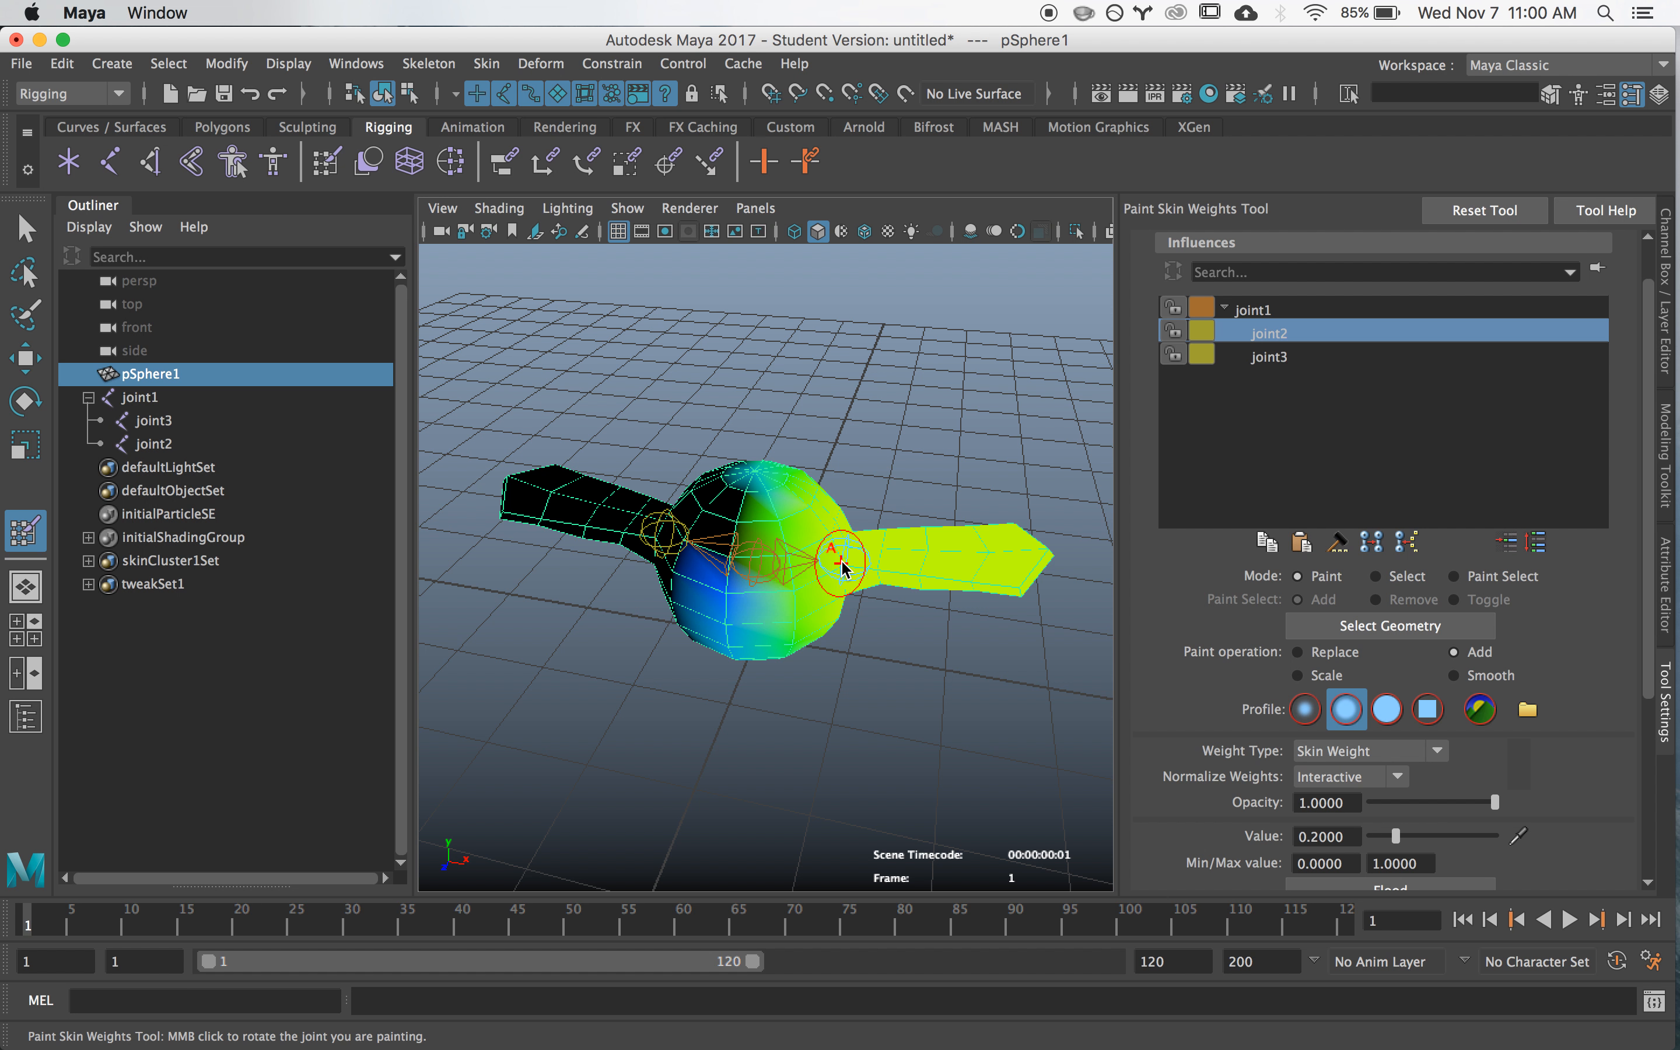
- Paint more joint1 weight in Add mode across the lower front and bottom of the sphere body
{"action": "left_click", "coordinate": [1248, 311]}
{"action": "mouse_move", "coordinate": [748, 603]}
{"action": "left_mouse_down"}
{"action": "mouse_move", "coordinate": [773, 542]}
{"action": "mouse_move", "coordinate": [754, 547]}
{"action": "mouse_move", "coordinate": [744, 651]}
{"action": "mouse_move", "coordinate": [791, 539]}
{"action": "left_mouse_up"}
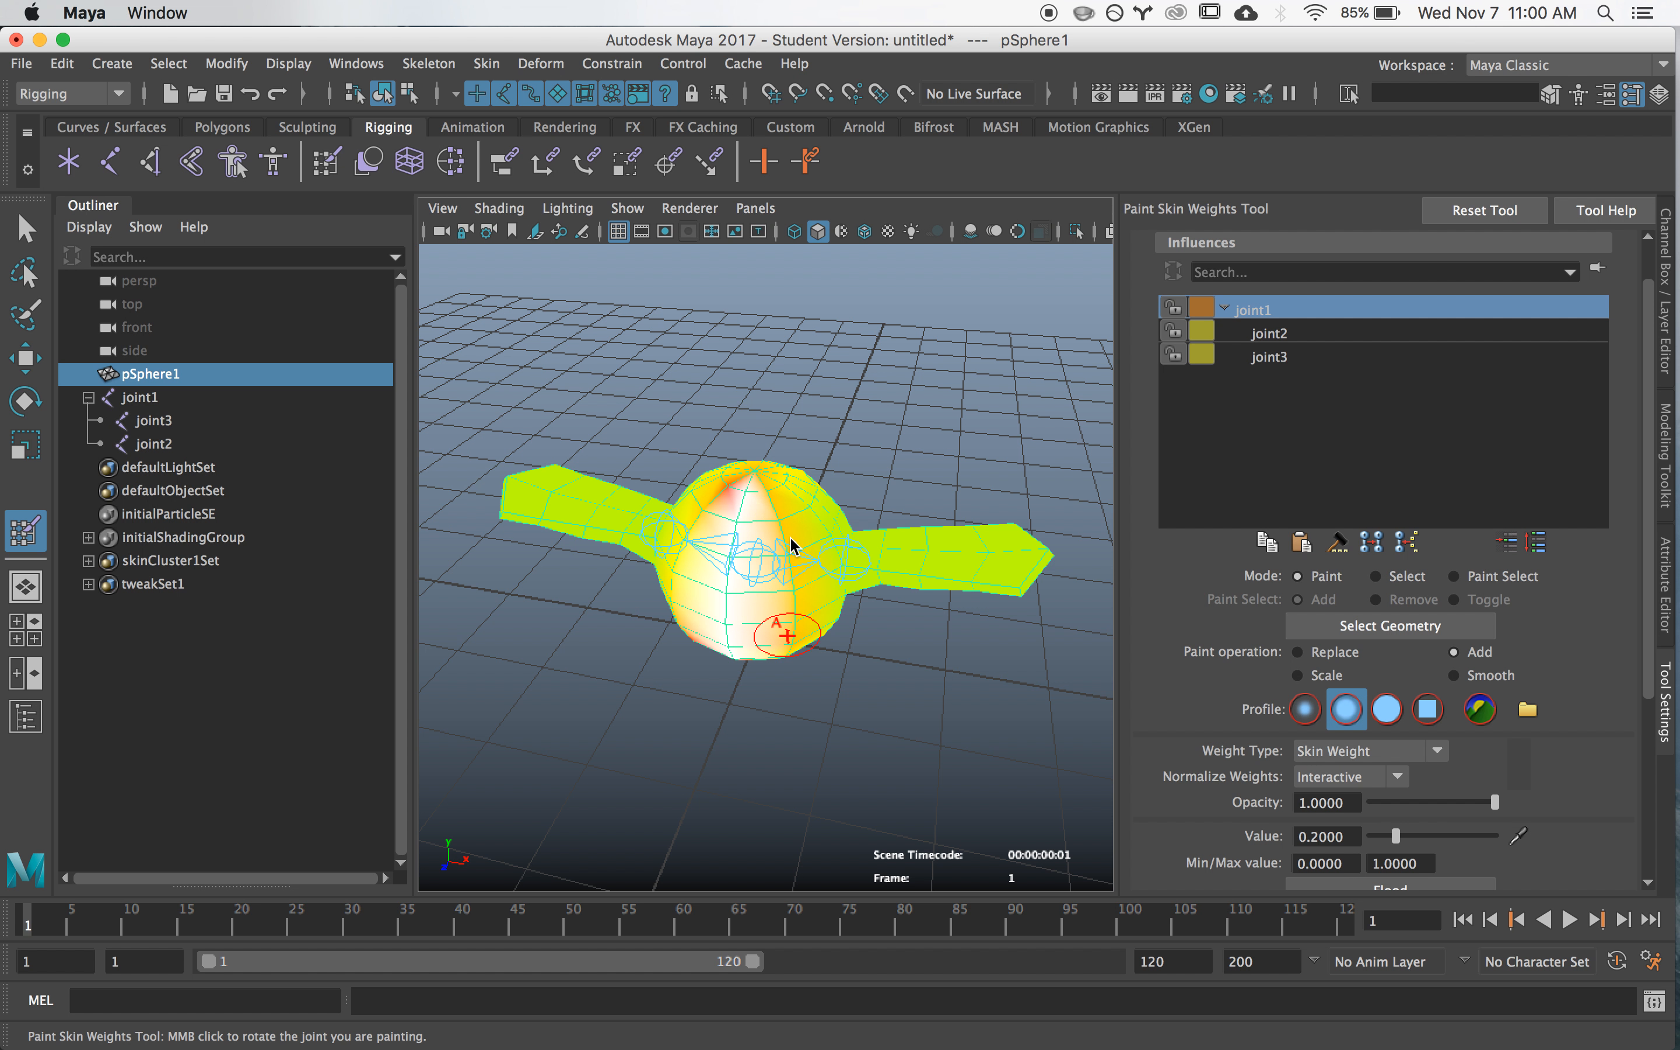
{"action": "left_click_drag", "start_coordinate": [798, 656], "coordinate": [787, 581], "text": "alt"}
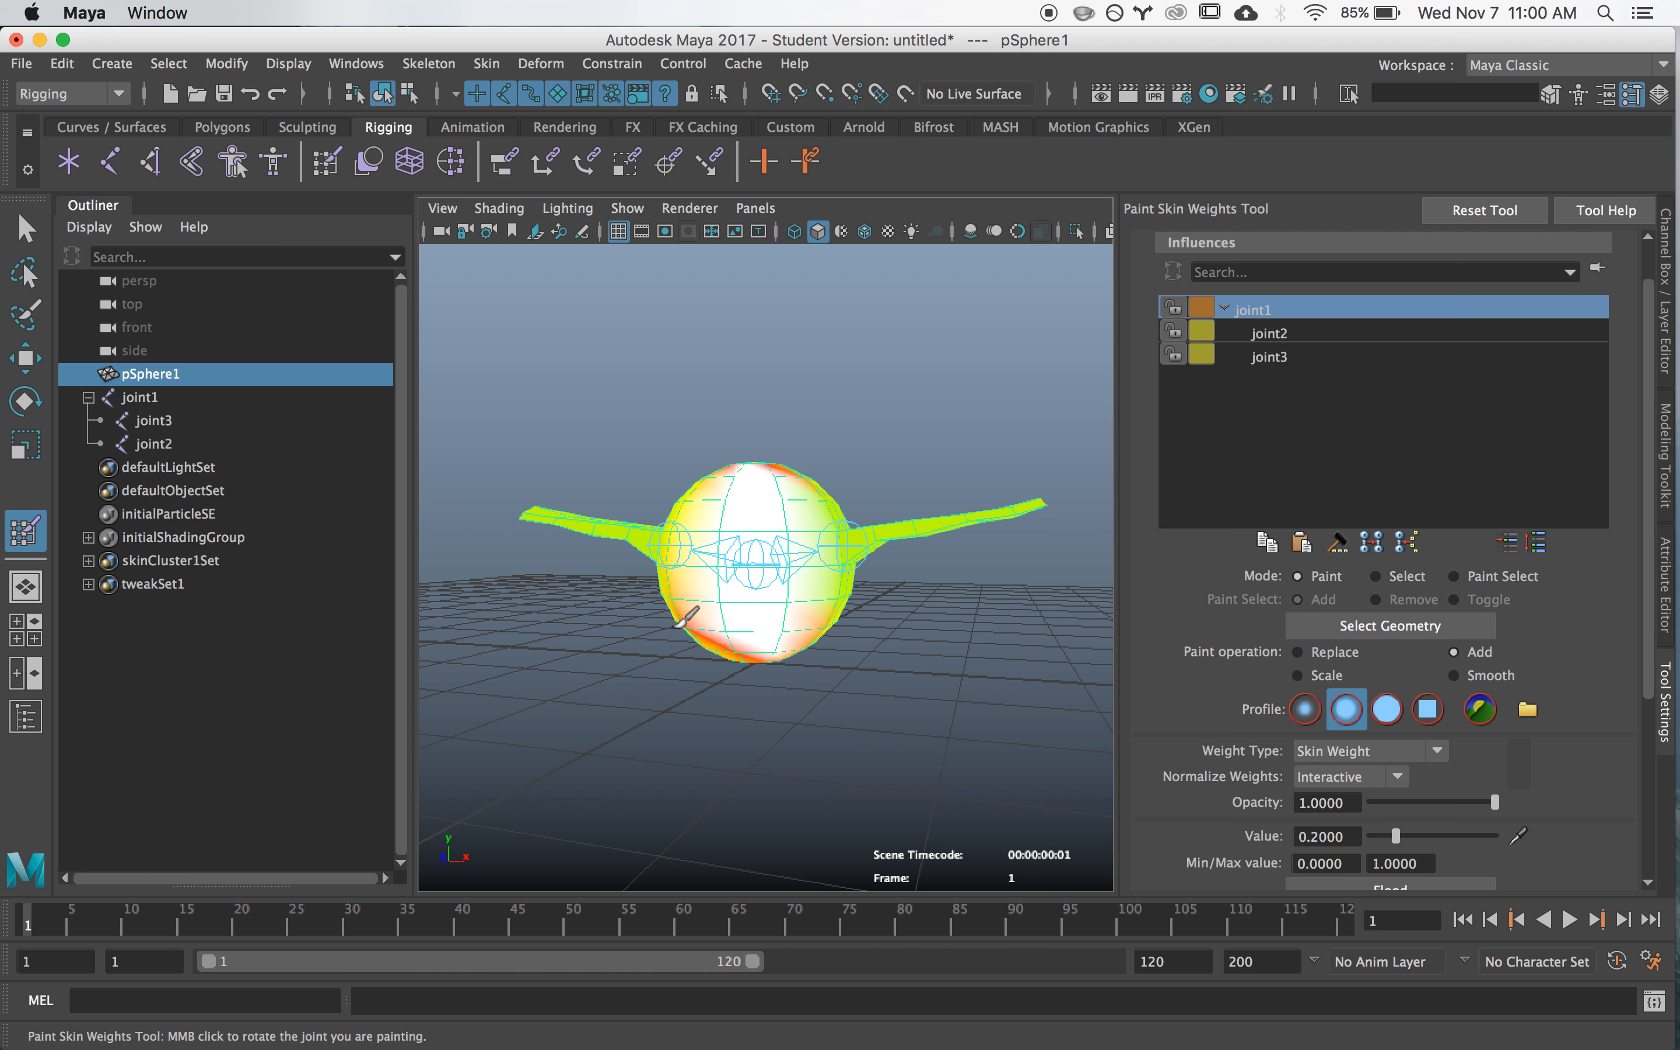
{"action": "right_click_drag", "start_coordinate": [675, 627], "coordinate": [837, 635], "text": "alt"}
{"action": "left_click_drag", "start_coordinate": [836, 636], "coordinate": [719, 605], "text": "alt"}
- Paint joint1 weight in Add mode at value 0.2 across the lower back and underside of the sphere body
{"action": "mouse_move", "coordinate": [851, 630]}
{"action": "left_mouse_down"}
{"action": "mouse_move", "coordinate": [728, 606]}
{"action": "mouse_move", "coordinate": [895, 634]}
{"action": "mouse_move", "coordinate": [771, 561]}
{"action": "mouse_move", "coordinate": [733, 561]}
{"action": "mouse_move", "coordinate": [798, 682]}
{"action": "mouse_move", "coordinate": [756, 548]}
{"action": "left_mouse_up"}
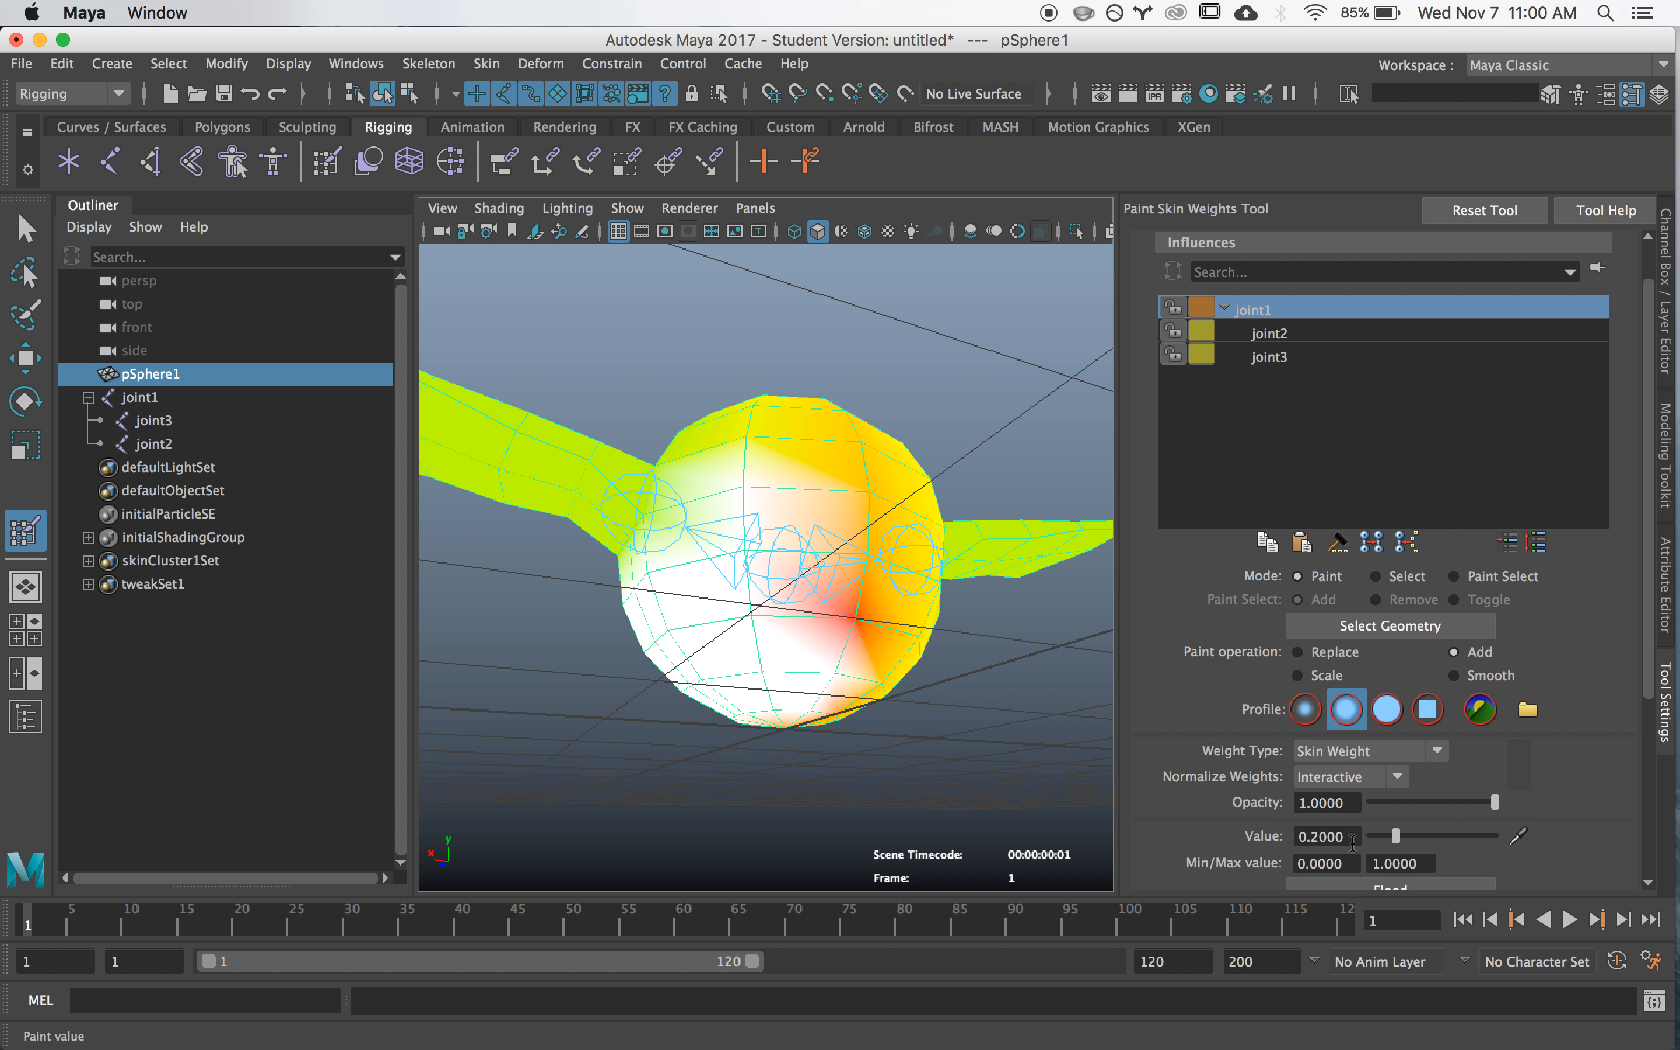
{"action": "left_click_drag", "start_coordinate": [777, 570], "coordinate": [737, 561], "text": "alt"}
{"action": "left_click_drag", "start_coordinate": [794, 647], "coordinate": [802, 536]}
{"action": "mouse_move", "coordinate": [823, 687]}
{"action": "left_mouse_down", "text": "alt"}
{"action": "mouse_move", "coordinate": [791, 569]}
{"action": "mouse_move", "coordinate": [742, 580]}
{"action": "mouse_move", "coordinate": [840, 608]}
{"action": "mouse_move", "coordinate": [735, 528]}
{"action": "left_mouse_up", "text": "alt"}
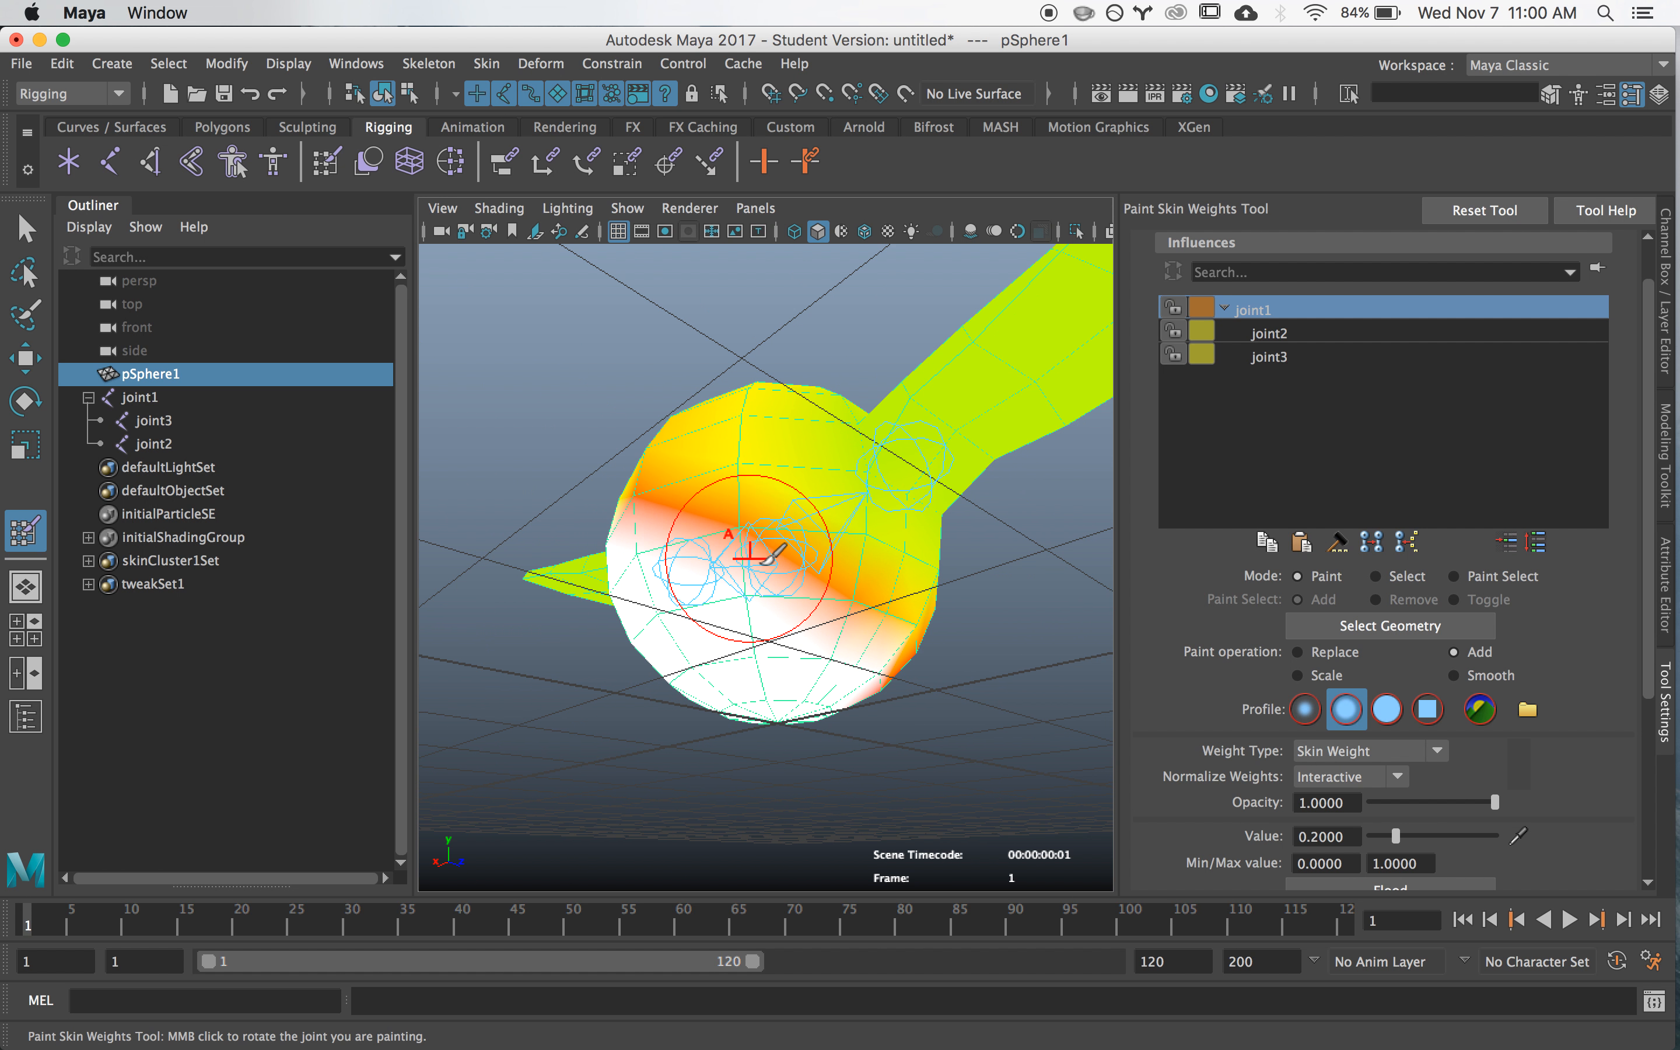
{"action": "left_click_drag", "start_coordinate": [870, 566], "coordinate": [696, 564], "text": "alt"}
- Paint joint1 weight over the remaining top, back and side areas of the sphere body, checking coverage against joint2's weight map
{"action": "mouse_move", "coordinate": [902, 589]}
{"action": "left_mouse_down", "text": "alt"}
{"action": "mouse_move", "coordinate": [783, 598]}
{"action": "mouse_move", "coordinate": [770, 489]}
{"action": "mouse_move", "coordinate": [810, 536]}
{"action": "mouse_move", "coordinate": [770, 525]}
{"action": "mouse_move", "coordinate": [778, 472]}
{"action": "left_mouse_up", "text": "alt"}
{"action": "mouse_move", "coordinate": [745, 561]}
{"action": "left_mouse_down", "text": "alt"}
{"action": "mouse_move", "coordinate": [759, 654]}
{"action": "mouse_move", "coordinate": [749, 581]}
{"action": "left_mouse_up", "text": "alt"}
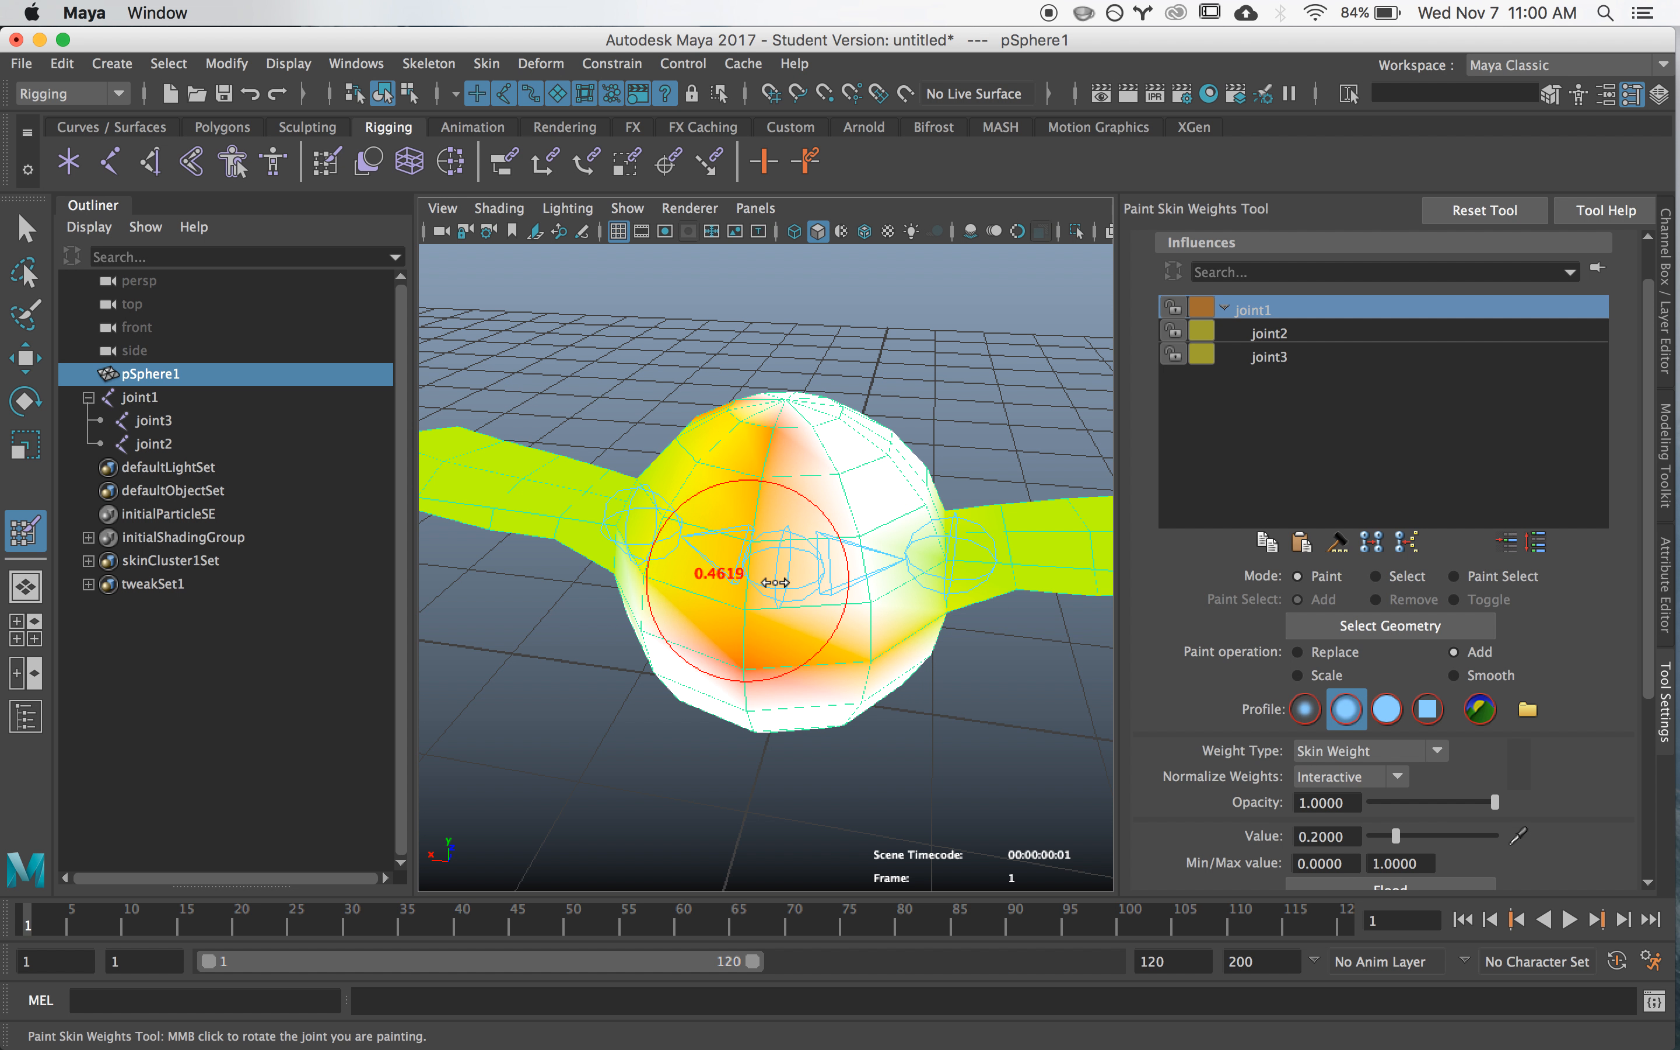
{"action": "mouse_move", "coordinate": [778, 580]}
{"action": "left_mouse_down"}
{"action": "mouse_move", "coordinate": [755, 580]}
{"action": "mouse_move", "coordinate": [794, 598]}
{"action": "mouse_move", "coordinate": [798, 447]}
{"action": "left_mouse_up"}
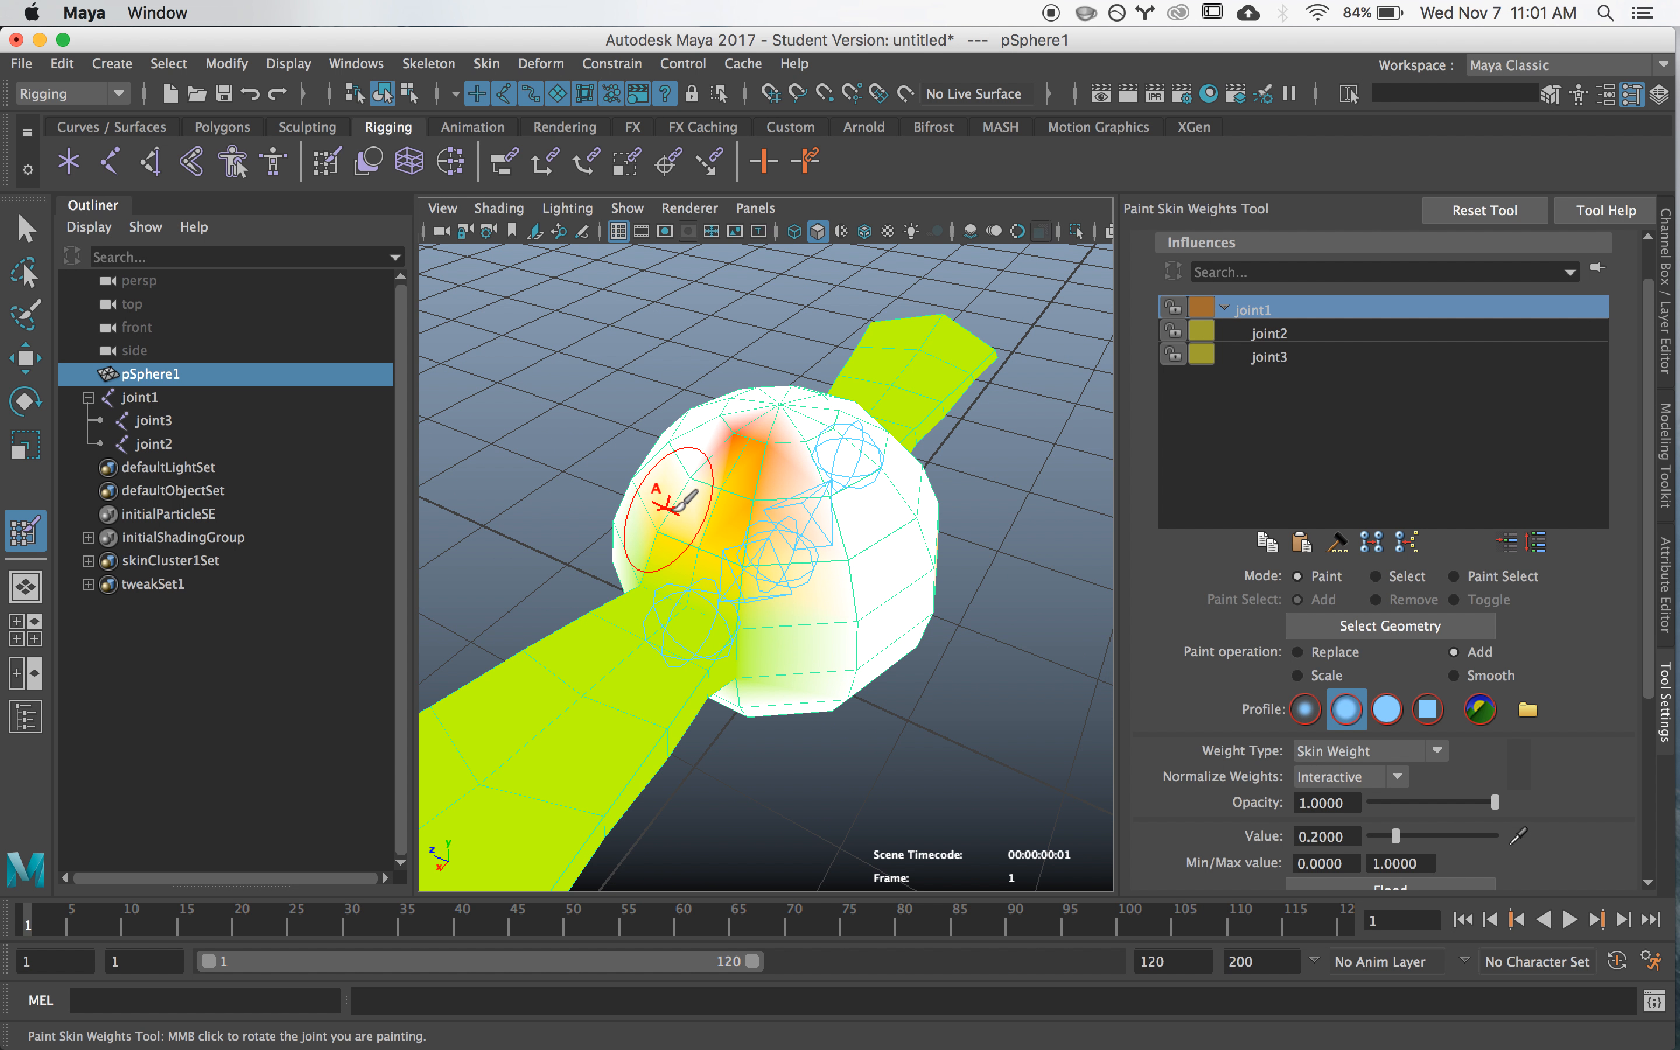
{"action": "mouse_move", "coordinate": [785, 552]}
{"action": "left_mouse_down", "text": "alt"}
{"action": "mouse_move", "coordinate": [675, 480]}
{"action": "mouse_move", "coordinate": [604, 485]}
{"action": "mouse_move", "coordinate": [833, 571]}
{"action": "mouse_move", "coordinate": [719, 535]}
{"action": "mouse_move", "coordinate": [892, 619]}
{"action": "mouse_move", "coordinate": [570, 638]}
{"action": "mouse_move", "coordinate": [905, 622]}
{"action": "mouse_move", "coordinate": [1012, 645]}
{"action": "mouse_move", "coordinate": [930, 600]}
{"action": "left_mouse_up", "text": "alt"}
{"action": "left_click_drag", "start_coordinate": [910, 503], "coordinate": [844, 500], "text": "alt"}
{"action": "left_click", "coordinate": [1275, 335]}
{"action": "mouse_move", "coordinate": [835, 573]}
{"action": "left_mouse_down", "text": "alt"}
{"action": "mouse_move", "coordinate": [592, 601]}
{"action": "mouse_move", "coordinate": [799, 577]}
{"action": "left_mouse_up", "text": "alt"}
{"action": "left_click", "coordinate": [1300, 311]}
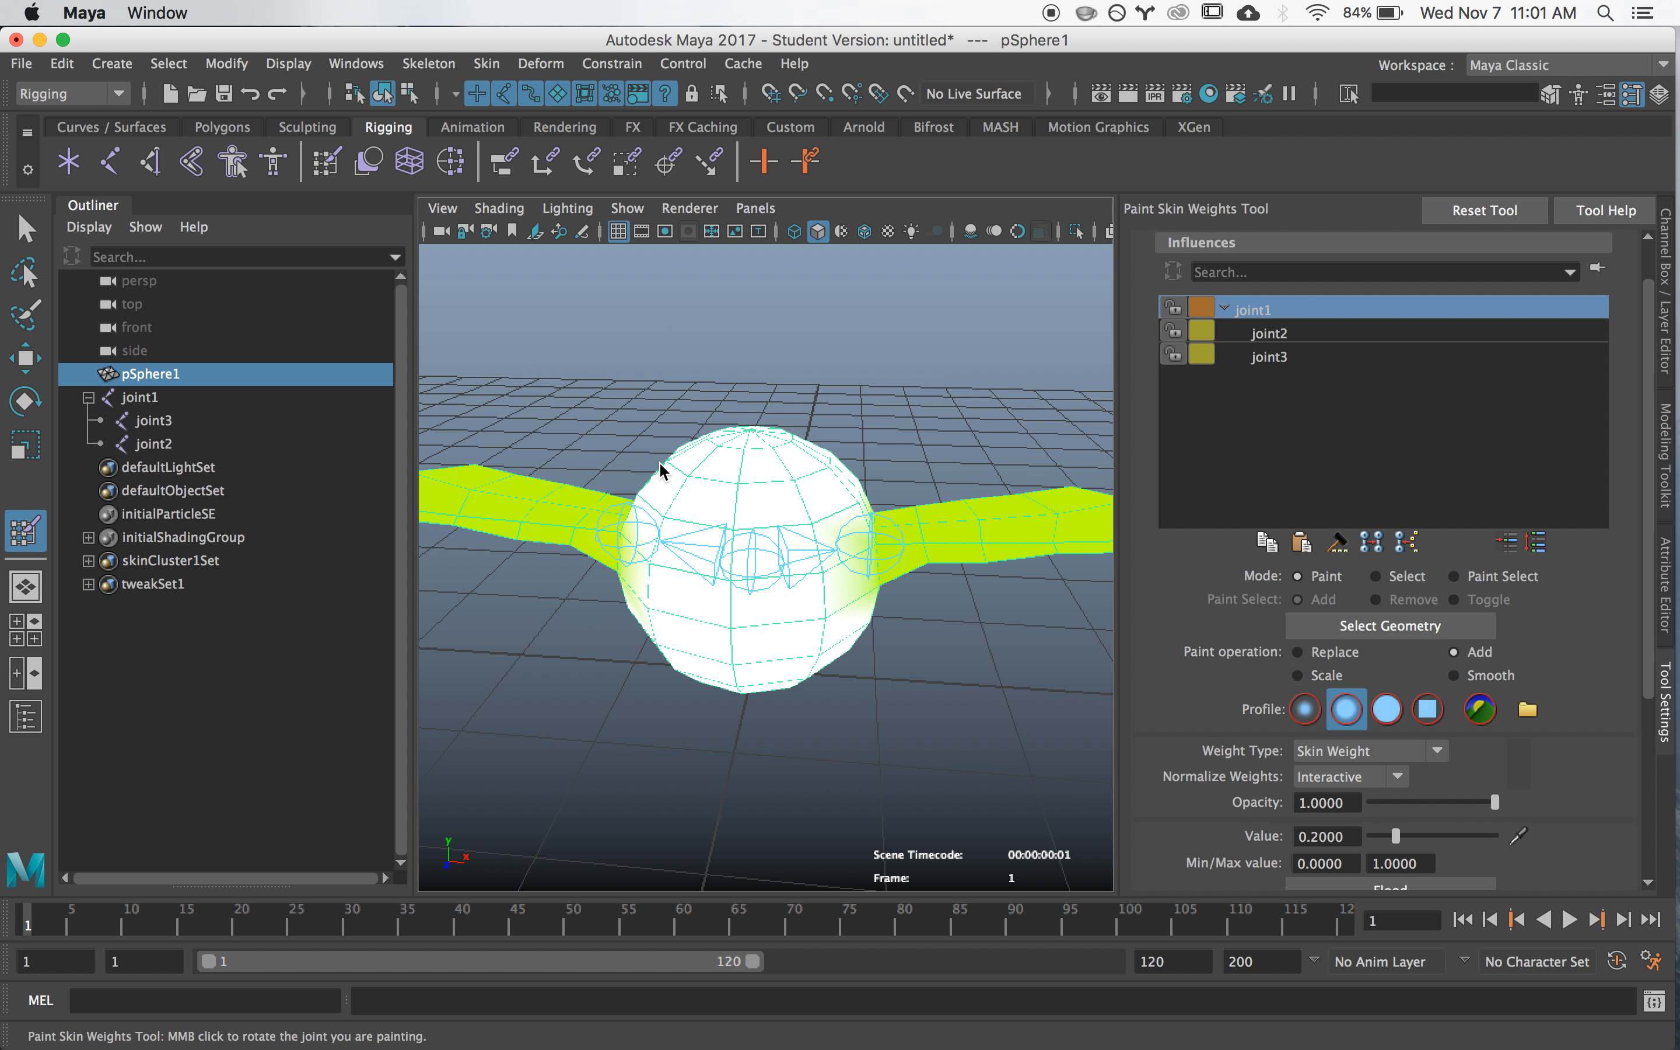
- Paint joint2 weight in Add mode at value 0.2 over its entire wing, from the root out to the tip
{"action": "left_click", "coordinate": [1298, 334]}
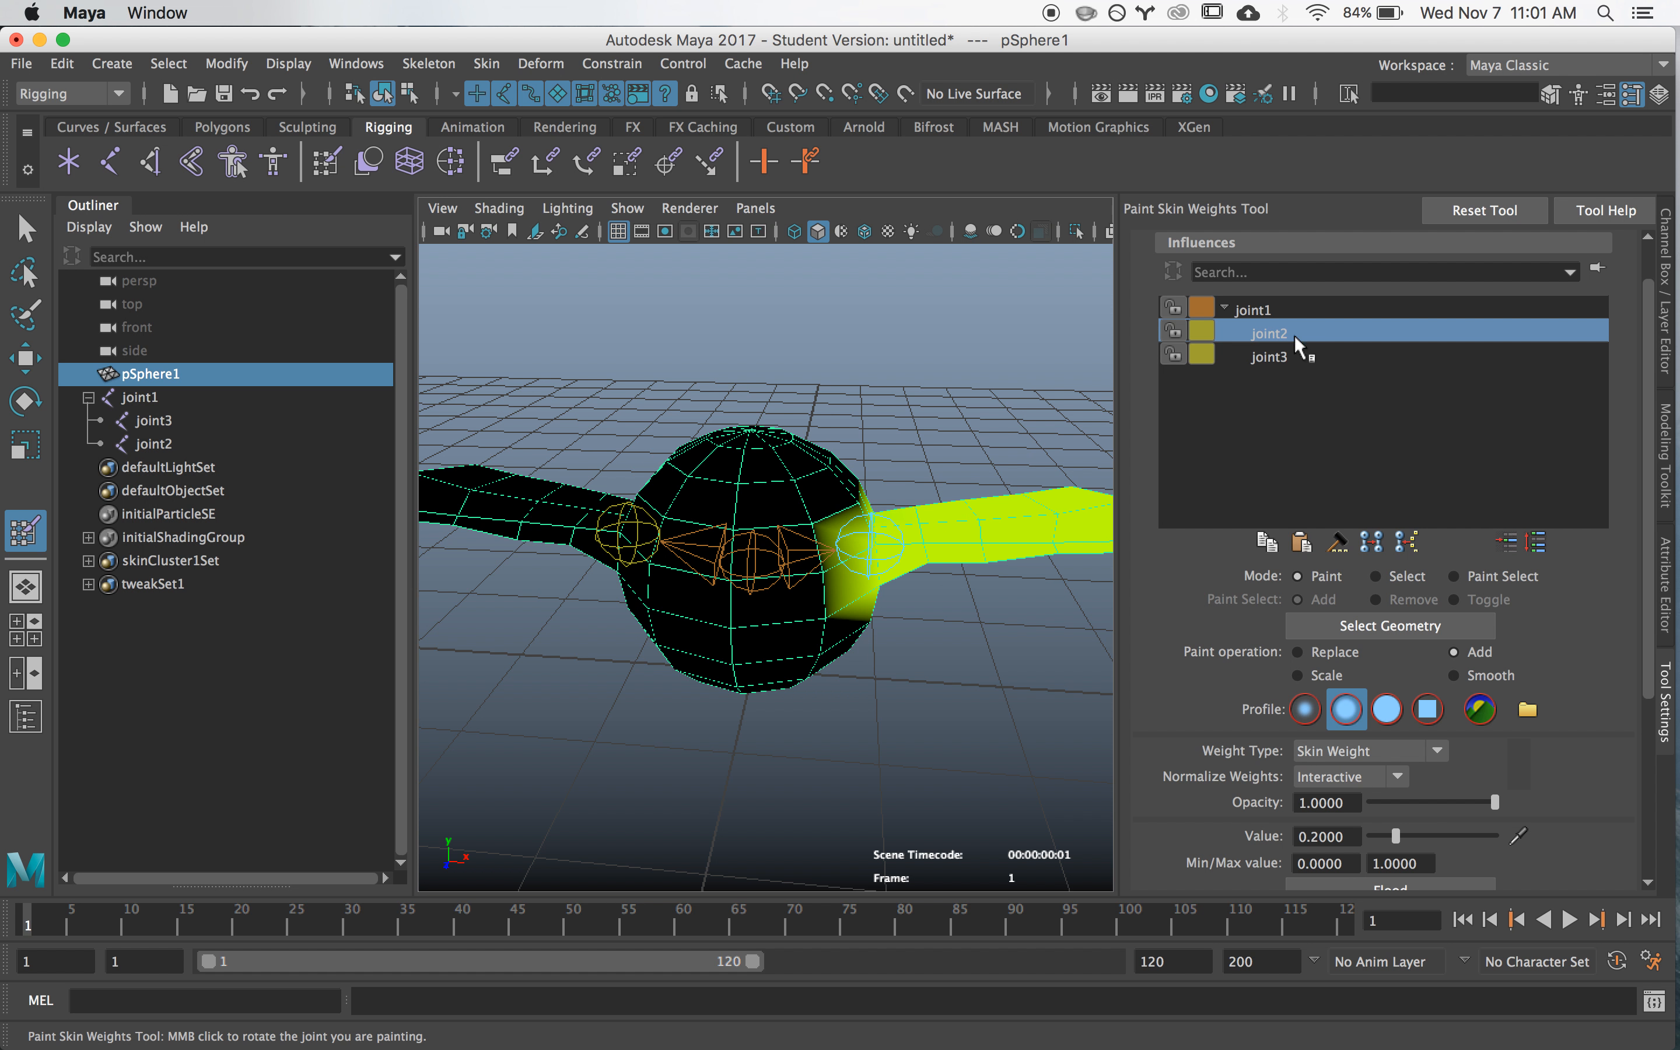
{"action": "left_click_drag", "start_coordinate": [773, 525], "coordinate": [764, 579], "text": "alt"}
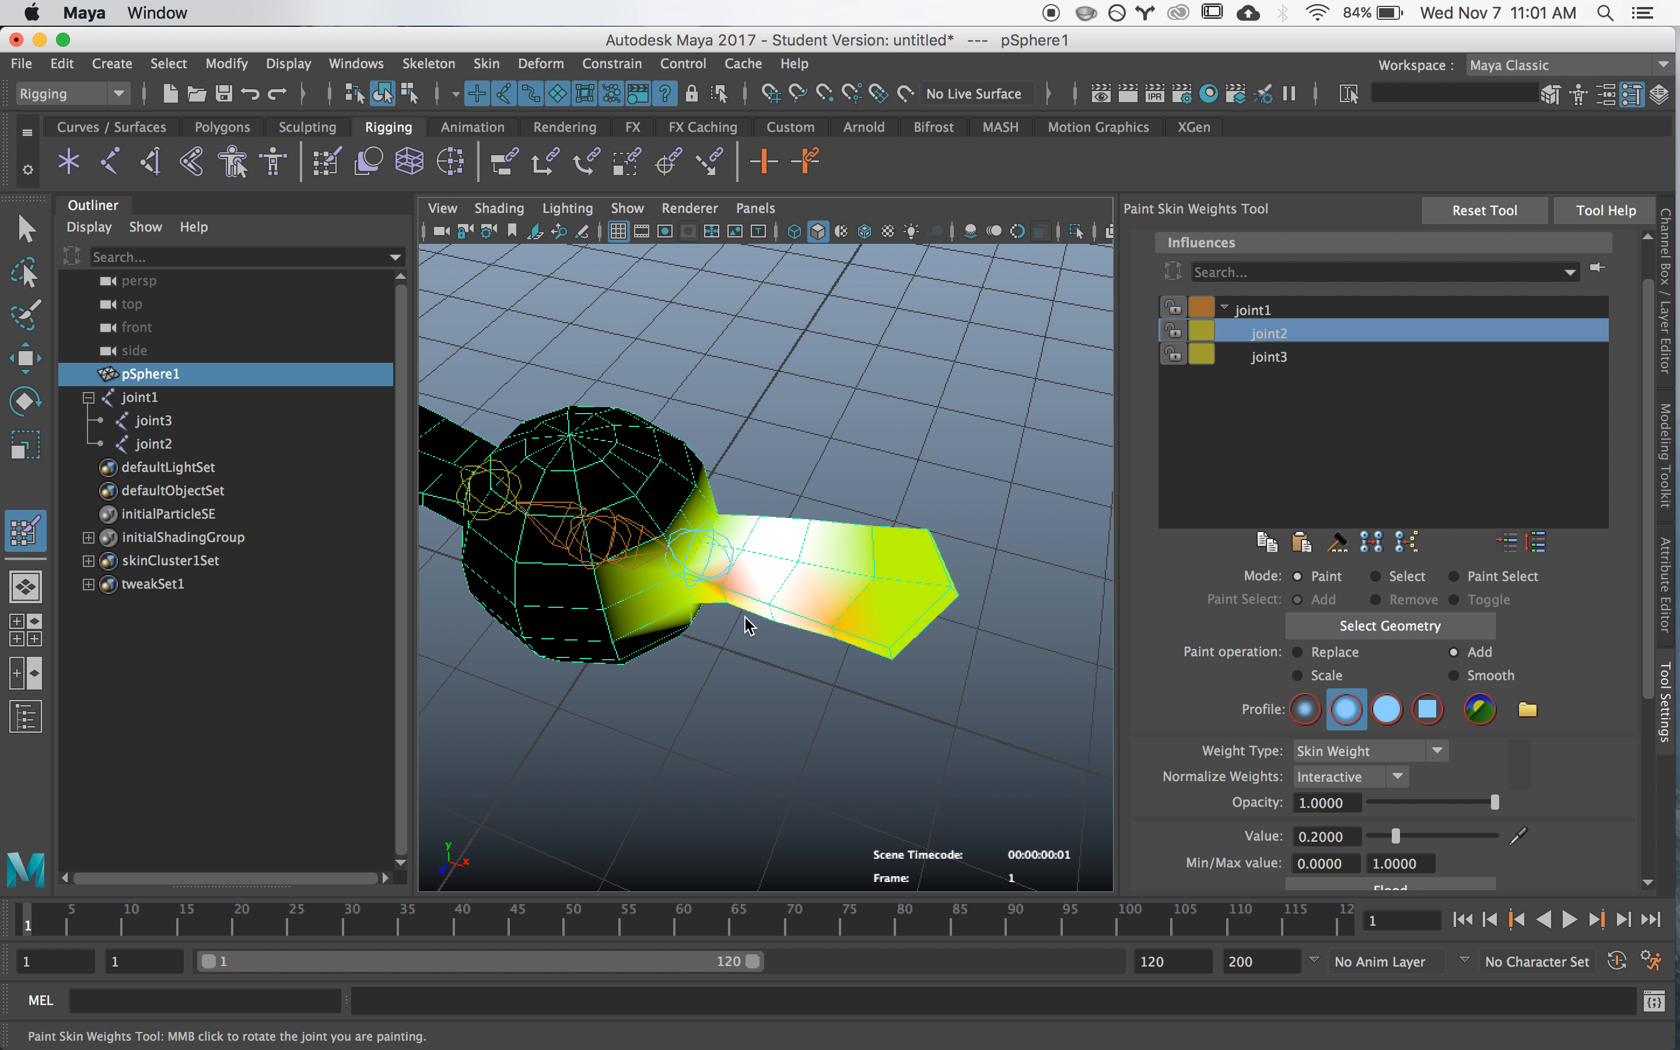
{"action": "mouse_move", "coordinate": [819, 589]}
{"action": "left_mouse_down"}
{"action": "mouse_move", "coordinate": [885, 654]}
{"action": "mouse_move", "coordinate": [899, 590]}
{"action": "mouse_move", "coordinate": [913, 597]}
{"action": "mouse_move", "coordinate": [901, 585]}
{"action": "left_mouse_up"}
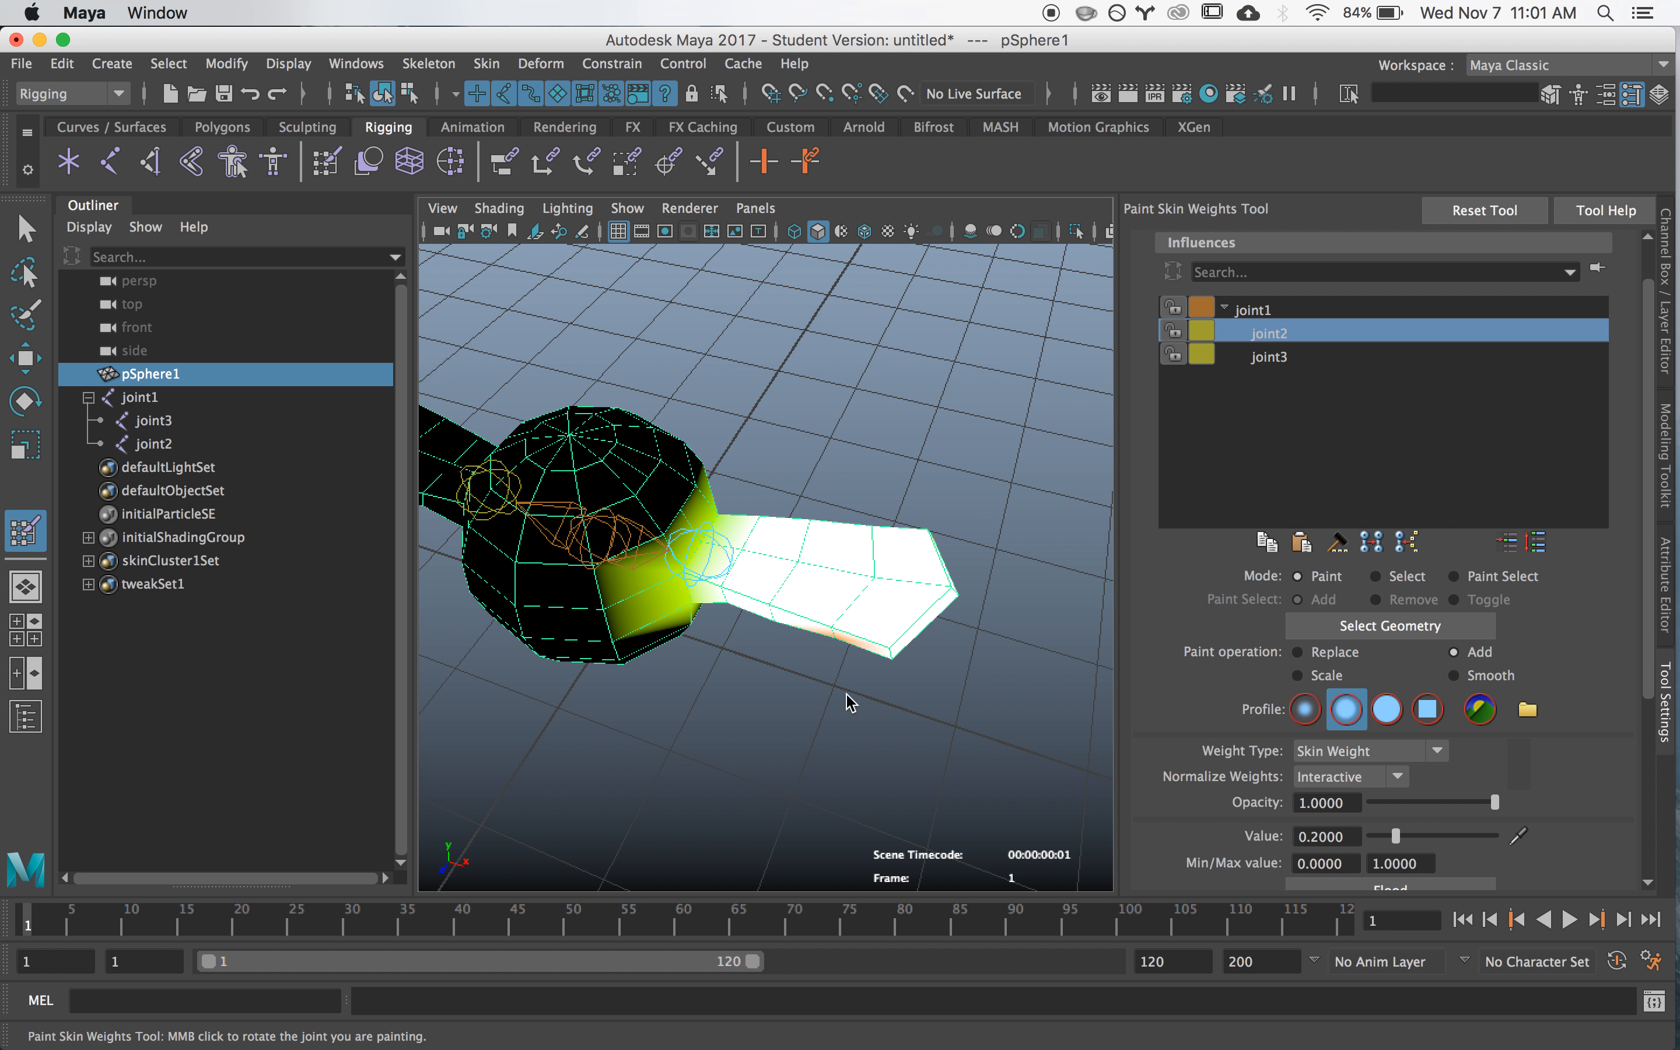
{"action": "mouse_move", "coordinate": [819, 720]}
{"action": "left_mouse_down", "text": "alt"}
{"action": "mouse_move", "coordinate": [792, 436]}
{"action": "mouse_move", "coordinate": [833, 445]}
{"action": "mouse_move", "coordinate": [881, 474]}
{"action": "mouse_move", "coordinate": [788, 449]}
{"action": "mouse_move", "coordinate": [465, 637]}
{"action": "mouse_move", "coordinate": [761, 450]}
{"action": "mouse_move", "coordinate": [709, 493]}
{"action": "left_mouse_up", "text": "alt"}
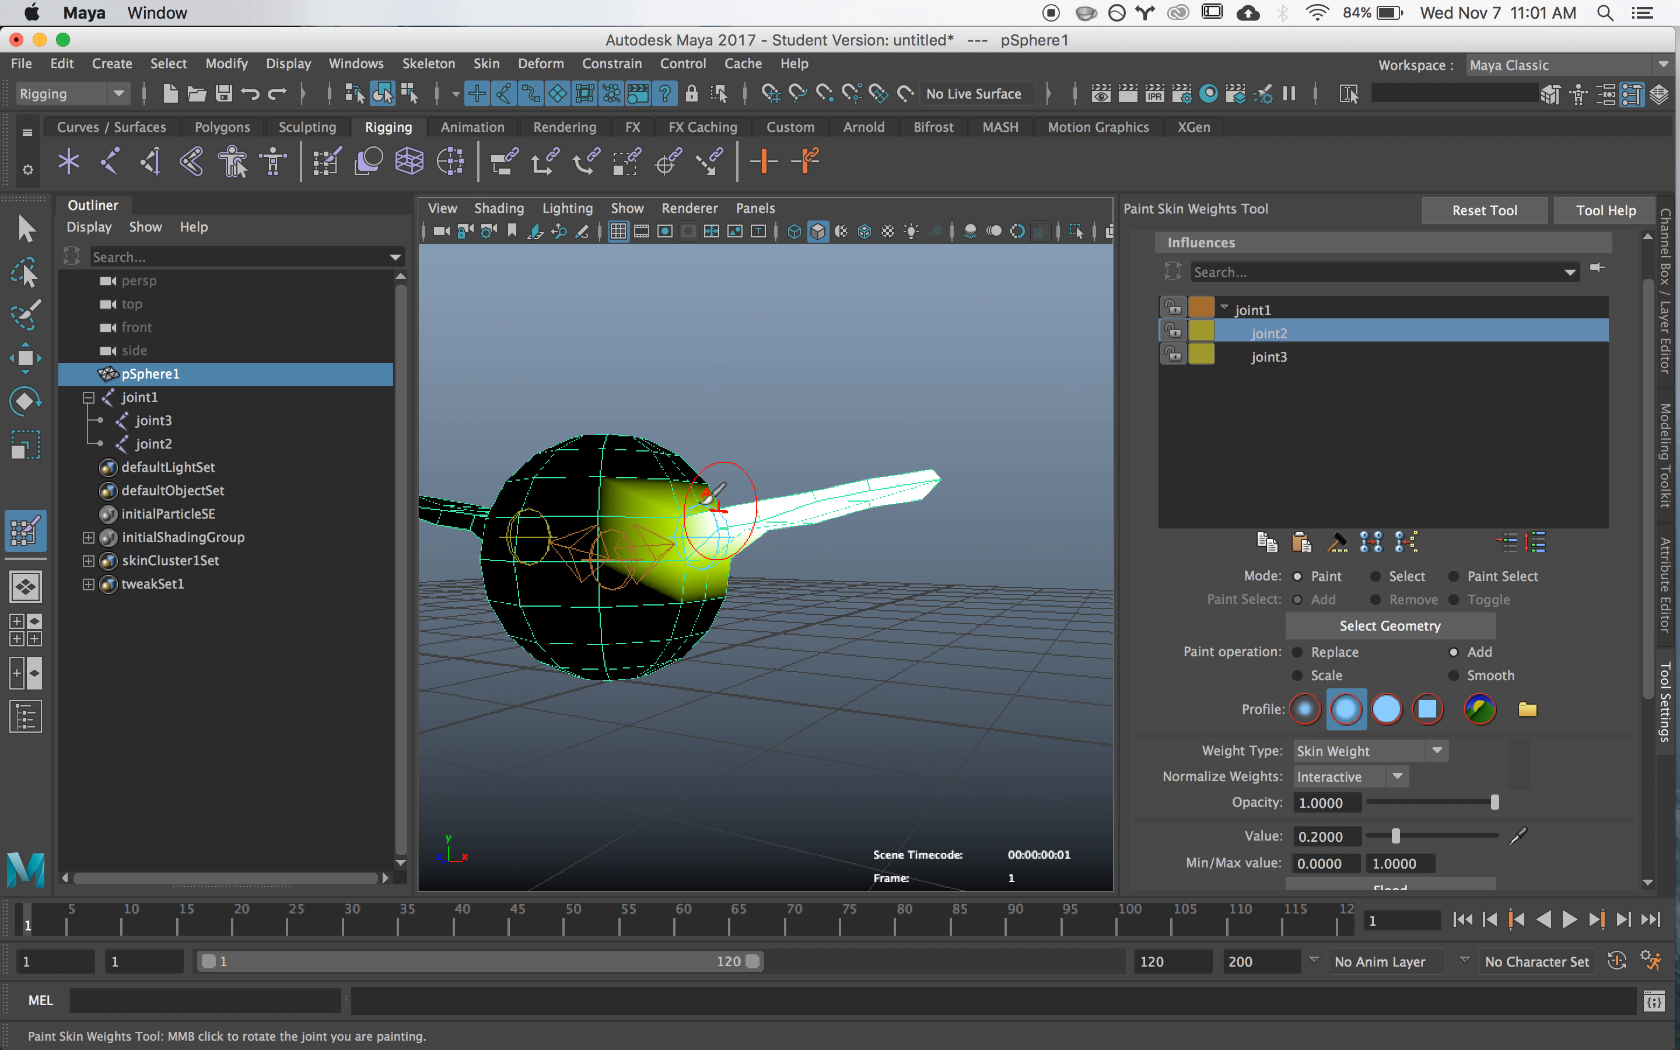
- Examine the weight blend where joint2's wing meets the body, comparing the joint1 and joint2 weight maps
{"action": "right_click_drag", "start_coordinate": [585, 573], "coordinate": [844, 577], "text": "alt"}
{"action": "middle_click_drag", "start_coordinate": [750, 548], "coordinate": [888, 569], "text": "alt"}
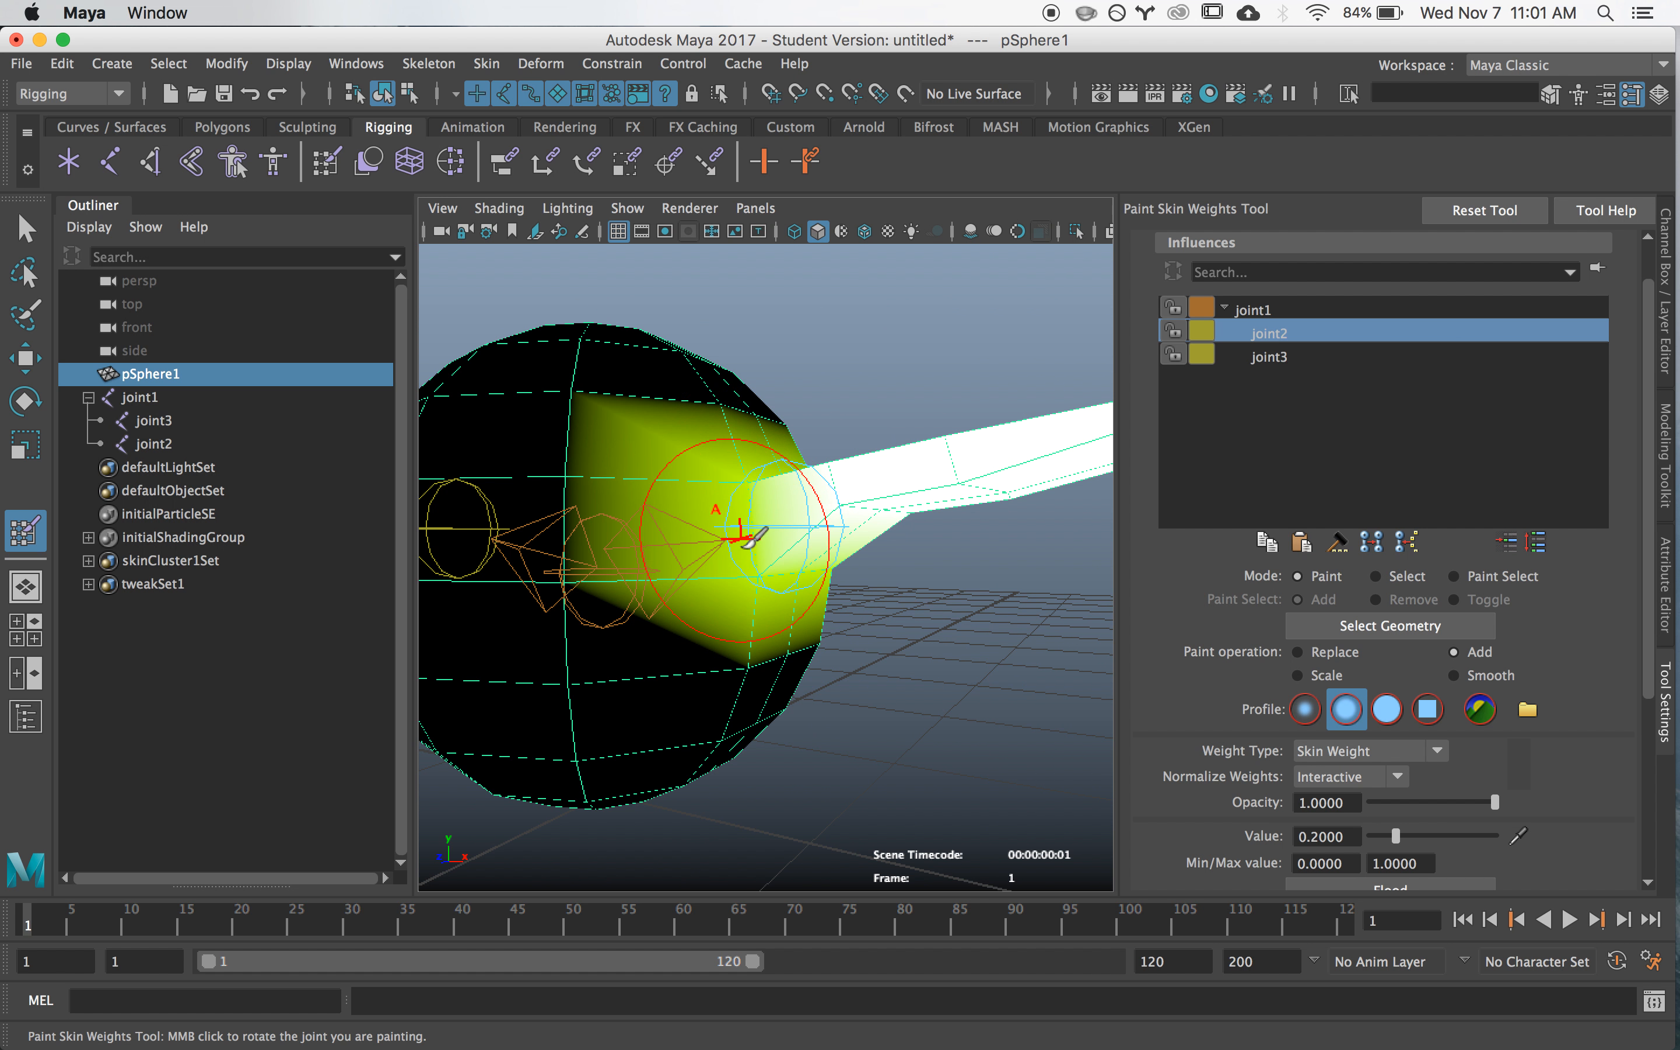
{"action": "left_click_drag", "start_coordinate": [768, 563], "coordinate": [764, 573], "text": "alt"}
{"action": "right_click_drag", "start_coordinate": [637, 574], "coordinate": [961, 573], "text": "alt"}
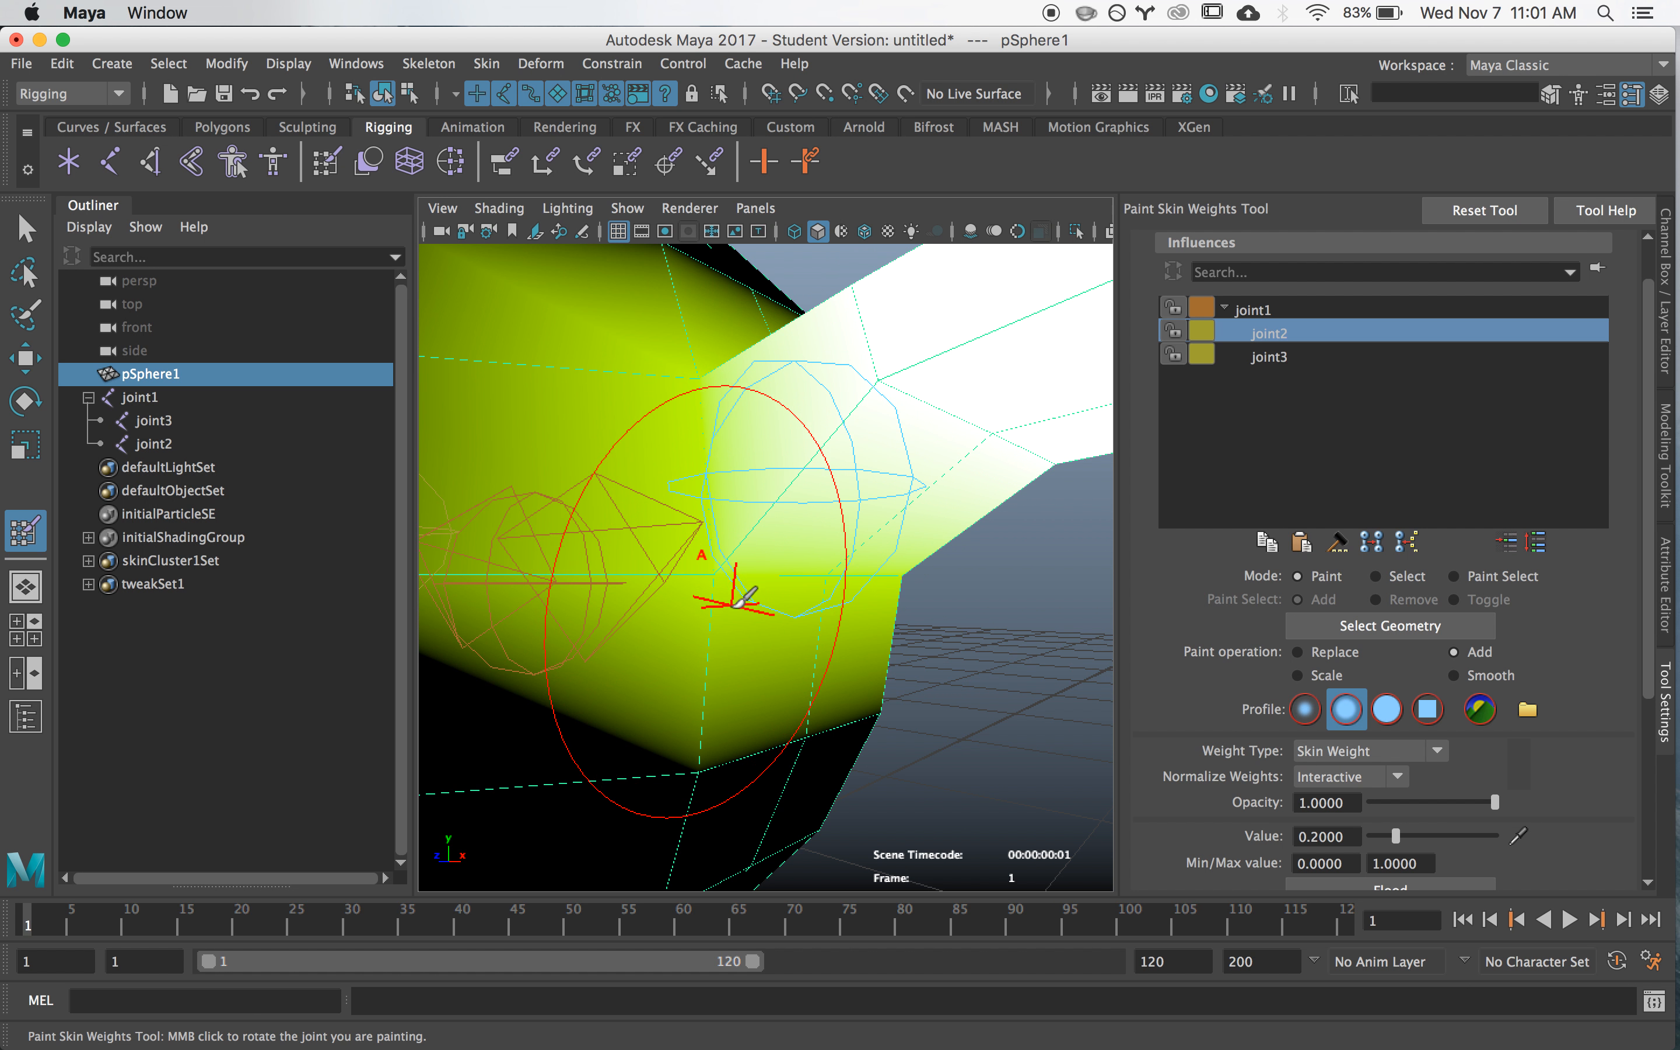
{"action": "right_click_drag", "start_coordinate": [803, 571], "coordinate": [757, 576], "text": "alt"}
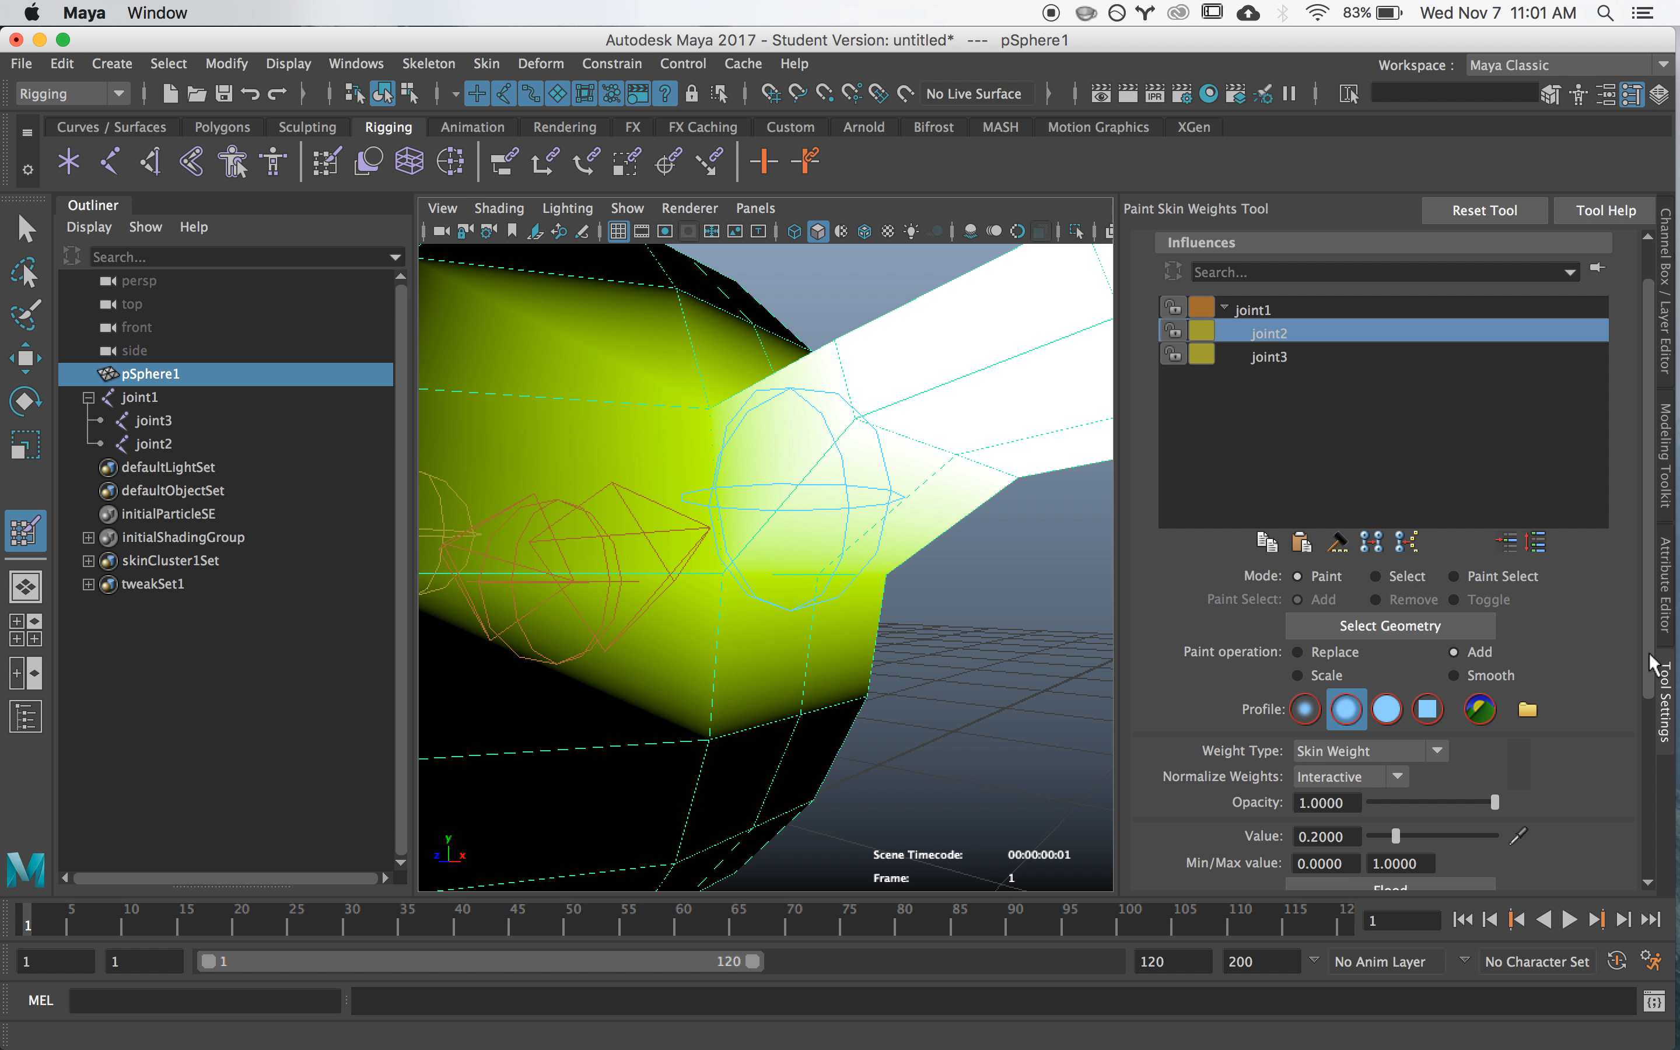
{"action": "scroll", "coordinate": [1651, 663], "scroll_direction": "down", "scroll_amount": 5}
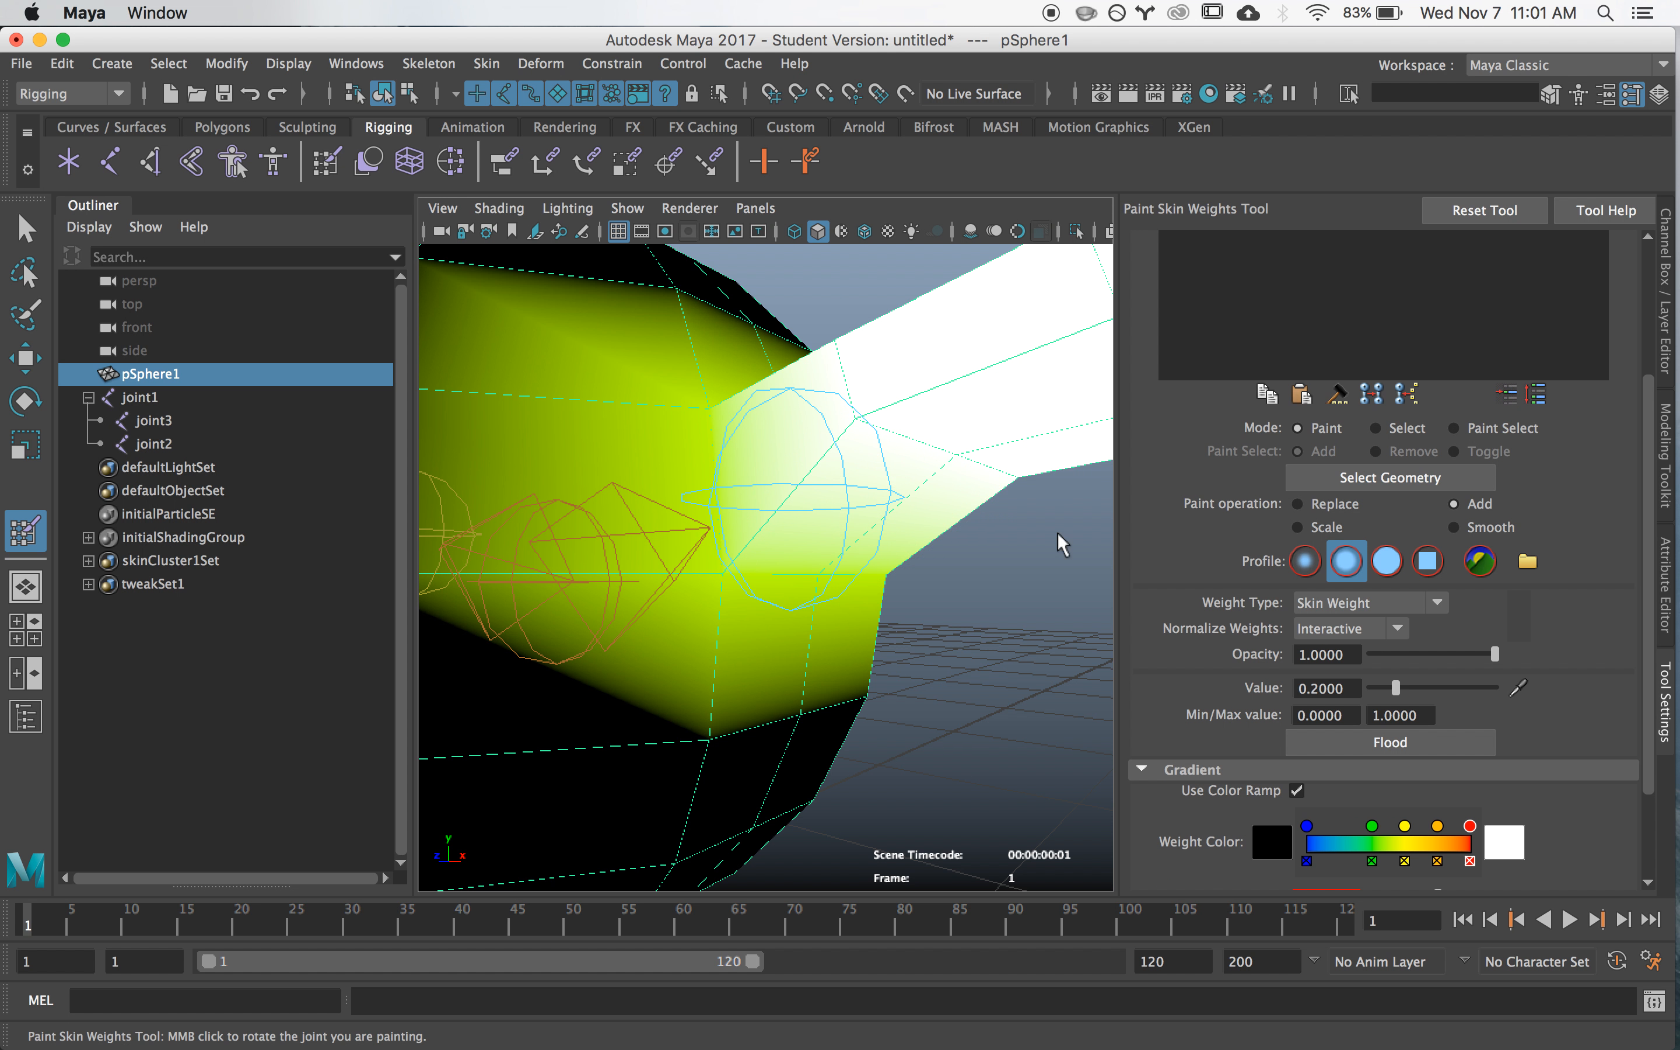
{"action": "scroll", "coordinate": [1059, 548], "scroll_direction": "down", "scroll_amount": 3}
{"action": "scroll", "coordinate": [1423, 486], "scroll_direction": "up", "scroll_amount": 5}
{"action": "left_click", "coordinate": [1255, 361]}
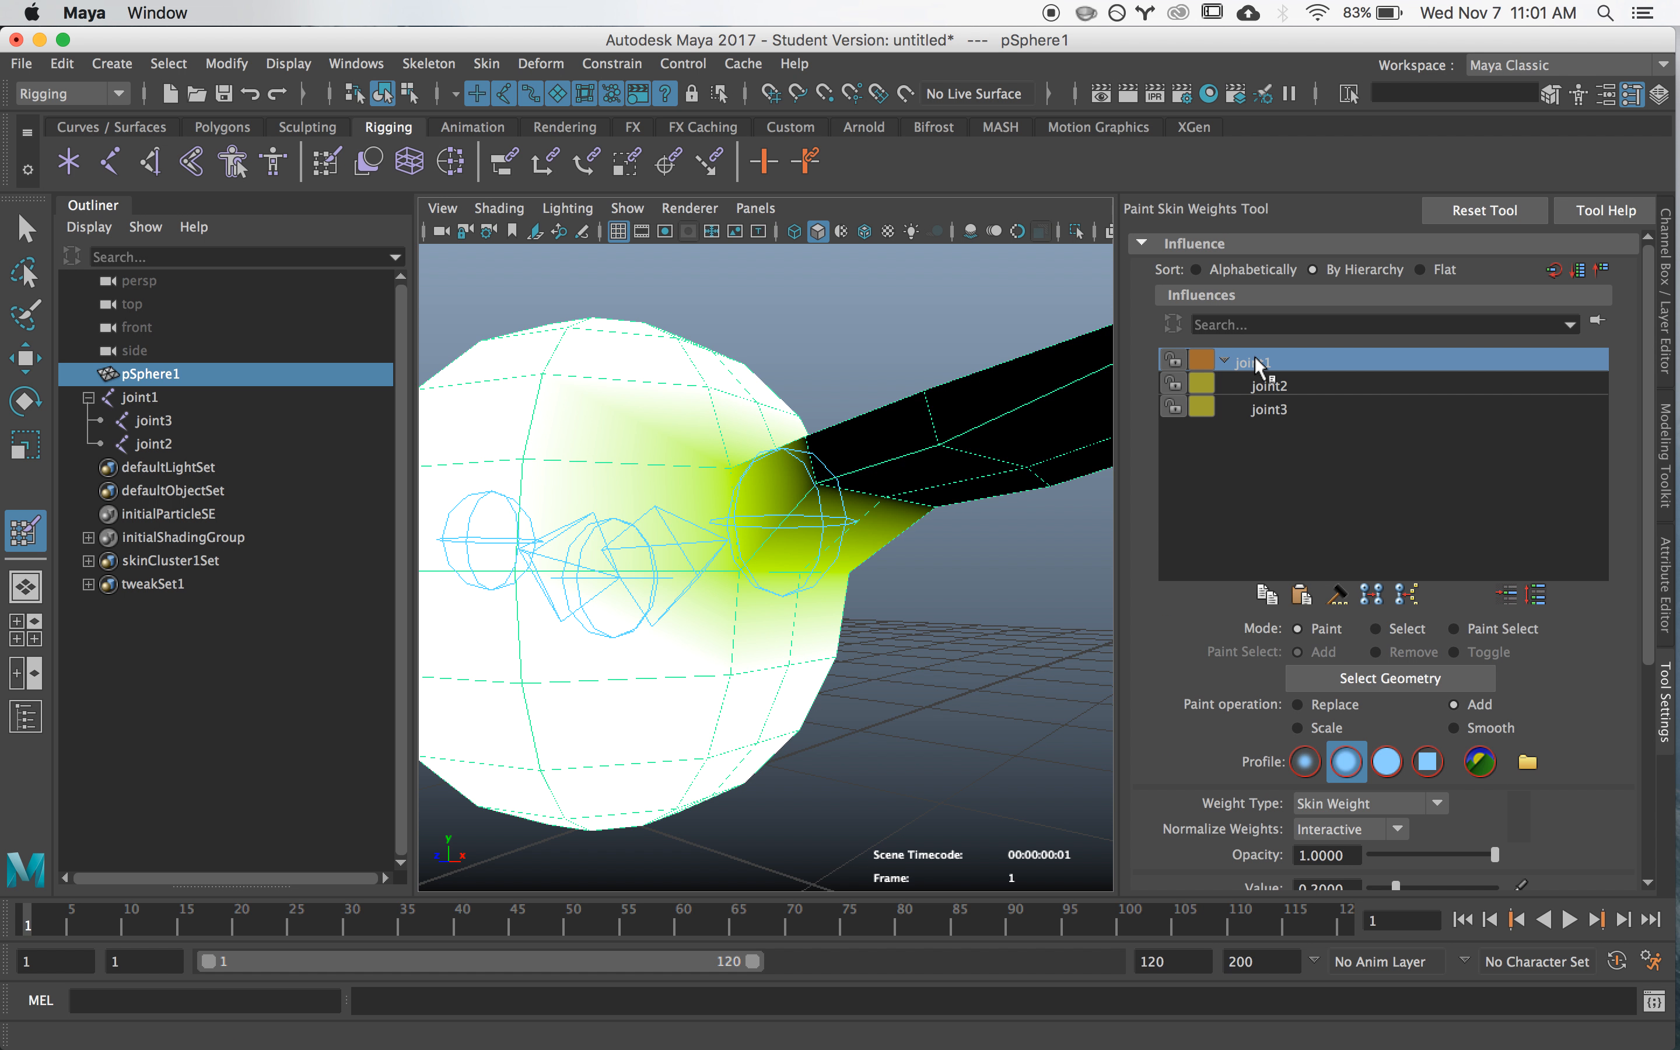
{"action": "left_click", "coordinate": [1263, 383]}
{"action": "left_click", "coordinate": [1262, 361]}
{"action": "left_click", "coordinate": [1270, 386]}
- Paint joint3 weight in Add mode along the opposite wing out to its tip
{"action": "left_click", "coordinate": [1278, 405]}
{"action": "right_click_drag", "start_coordinate": [764, 517], "coordinate": [510, 517], "text": "alt"}
{"action": "left_click_drag", "start_coordinate": [511, 518], "coordinate": [773, 528], "text": "alt"}
{"action": "middle_click_drag", "start_coordinate": [631, 533], "coordinate": [767, 532], "text": "alt"}
{"action": "left_click_drag", "start_coordinate": [767, 531], "coordinate": [726, 611], "text": "alt"}
{"action": "middle_click_drag", "start_coordinate": [649, 679], "coordinate": [716, 528], "text": "alt"}
{"action": "left_click_drag", "start_coordinate": [715, 528], "coordinate": [663, 494], "text": "alt"}
{"action": "mouse_move", "coordinate": [722, 579]}
{"action": "left_mouse_down"}
{"action": "mouse_move", "coordinate": [683, 491]}
{"action": "mouse_move", "coordinate": [625, 562]}
{"action": "mouse_move", "coordinate": [528, 625]}
{"action": "mouse_move", "coordinate": [525, 555]}
{"action": "mouse_move", "coordinate": [479, 597]}
{"action": "left_mouse_up"}
{"action": "mouse_move", "coordinate": [379, 717]}
{"action": "left_mouse_down"}
{"action": "mouse_move", "coordinate": [495, 619]}
{"action": "mouse_move", "coordinate": [567, 696]}
{"action": "mouse_move", "coordinate": [575, 776]}
{"action": "mouse_move", "coordinate": [695, 751]}
{"action": "mouse_move", "coordinate": [738, 696]}
{"action": "left_mouse_up"}
- Fill in the remaining joint3 weight on the wing's upper side and underside, close to its root
{"action": "scroll", "coordinate": [694, 653], "scroll_direction": "up", "scroll_amount": 3}
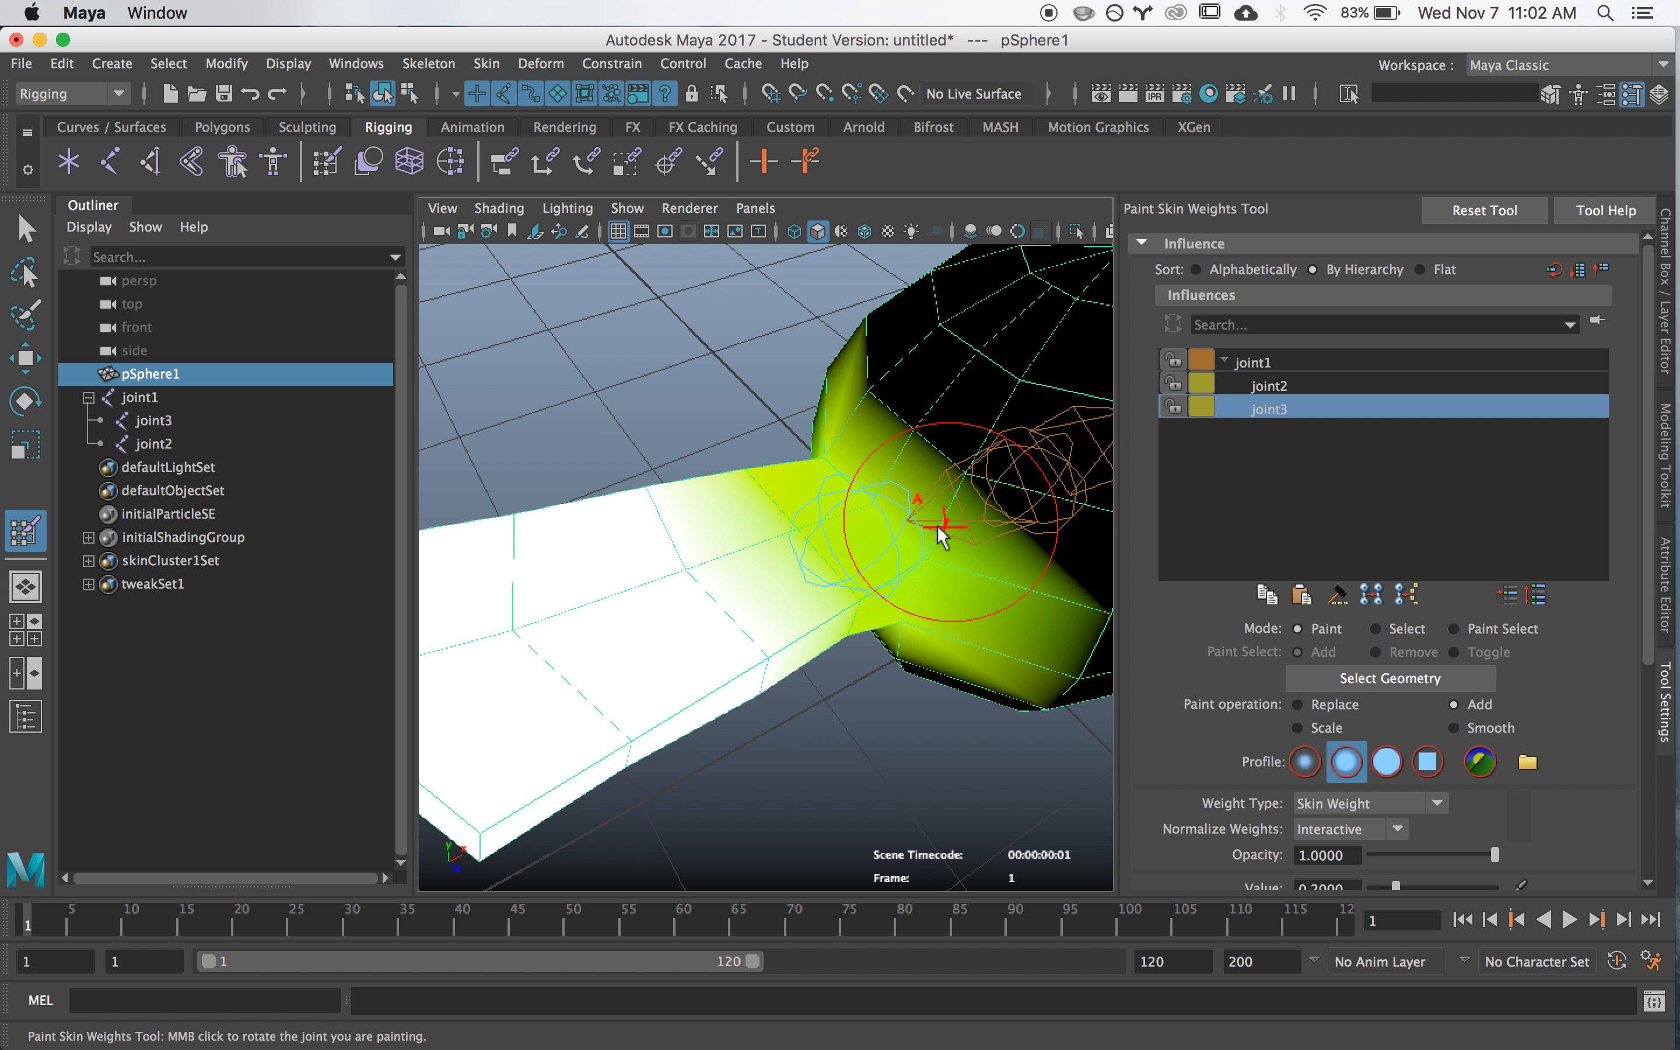
{"action": "left_click_drag", "start_coordinate": [726, 606], "coordinate": [795, 394], "text": "alt"}
{"action": "middle_click_drag", "start_coordinate": [795, 394], "coordinate": [832, 705], "text": "alt"}
{"action": "scroll", "coordinate": [834, 625], "scroll_direction": "up", "scroll_amount": 2}
{"action": "mouse_move", "coordinate": [833, 521]}
{"action": "left_mouse_down"}
{"action": "mouse_move", "coordinate": [729, 485]}
{"action": "mouse_move", "coordinate": [697, 565]}
{"action": "left_mouse_up"}
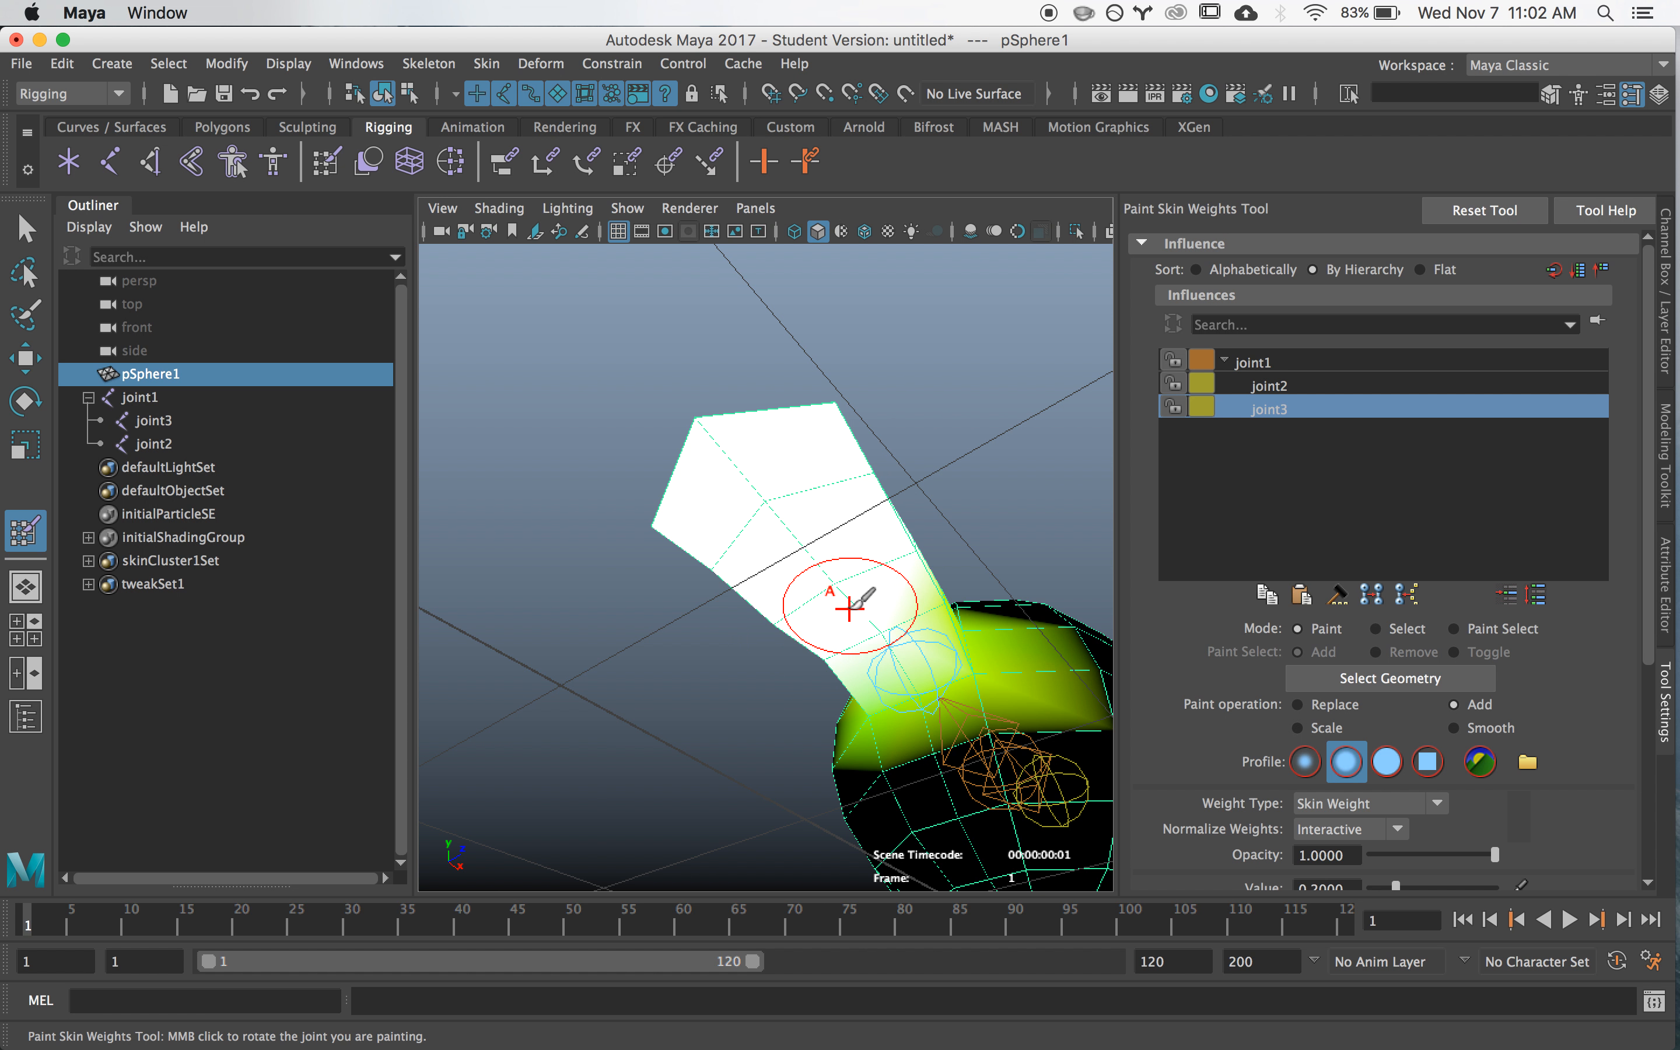
{"action": "left_click_drag", "start_coordinate": [881, 600], "coordinate": [737, 649], "text": "alt"}
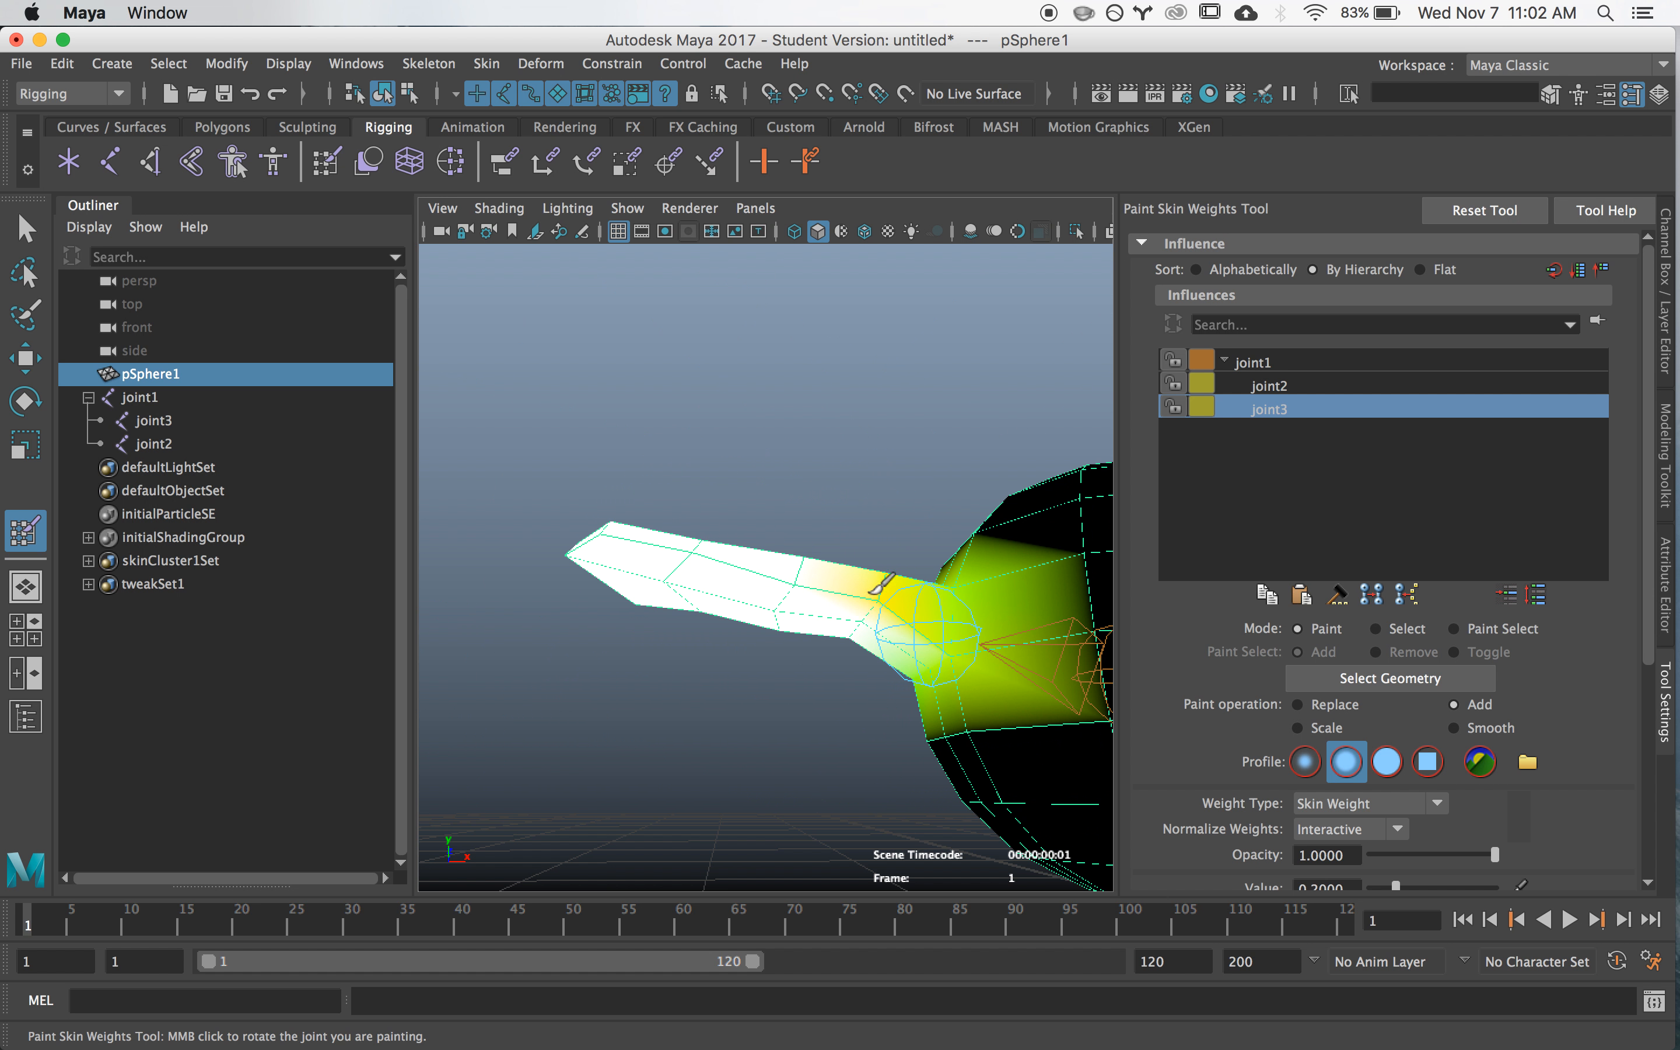
{"action": "mouse_move", "coordinate": [876, 589]}
{"action": "left_mouse_down", "text": "alt"}
{"action": "mouse_move", "coordinate": [788, 604]}
{"action": "mouse_move", "coordinate": [838, 645]}
{"action": "mouse_move", "coordinate": [712, 589]}
{"action": "mouse_move", "coordinate": [835, 722]}
{"action": "mouse_move", "coordinate": [854, 536]}
{"action": "mouse_move", "coordinate": [806, 544]}
{"action": "mouse_move", "coordinate": [798, 608]}
{"action": "mouse_move", "coordinate": [823, 459]}
{"action": "left_mouse_up", "text": "alt"}
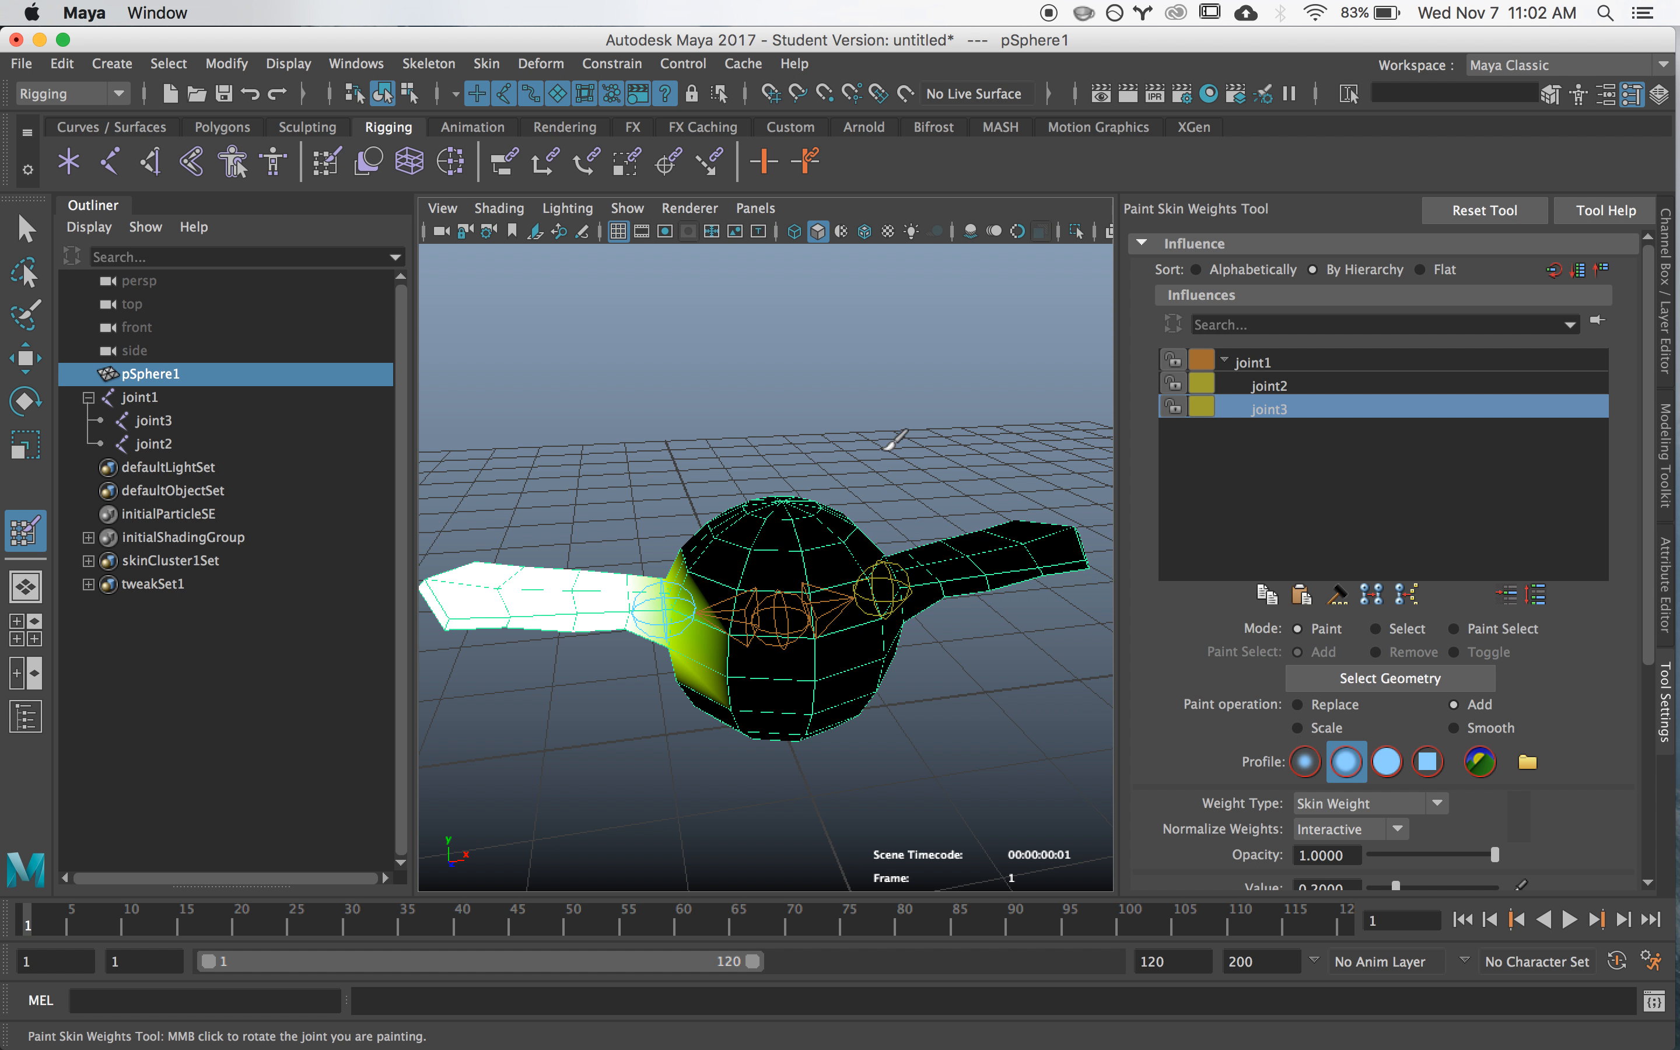
- Leave weight painting, test joint2's wing by rotating the joint about Z, including to about 37 degrees, and undo the rotations
{"action": "key", "text": "q"}
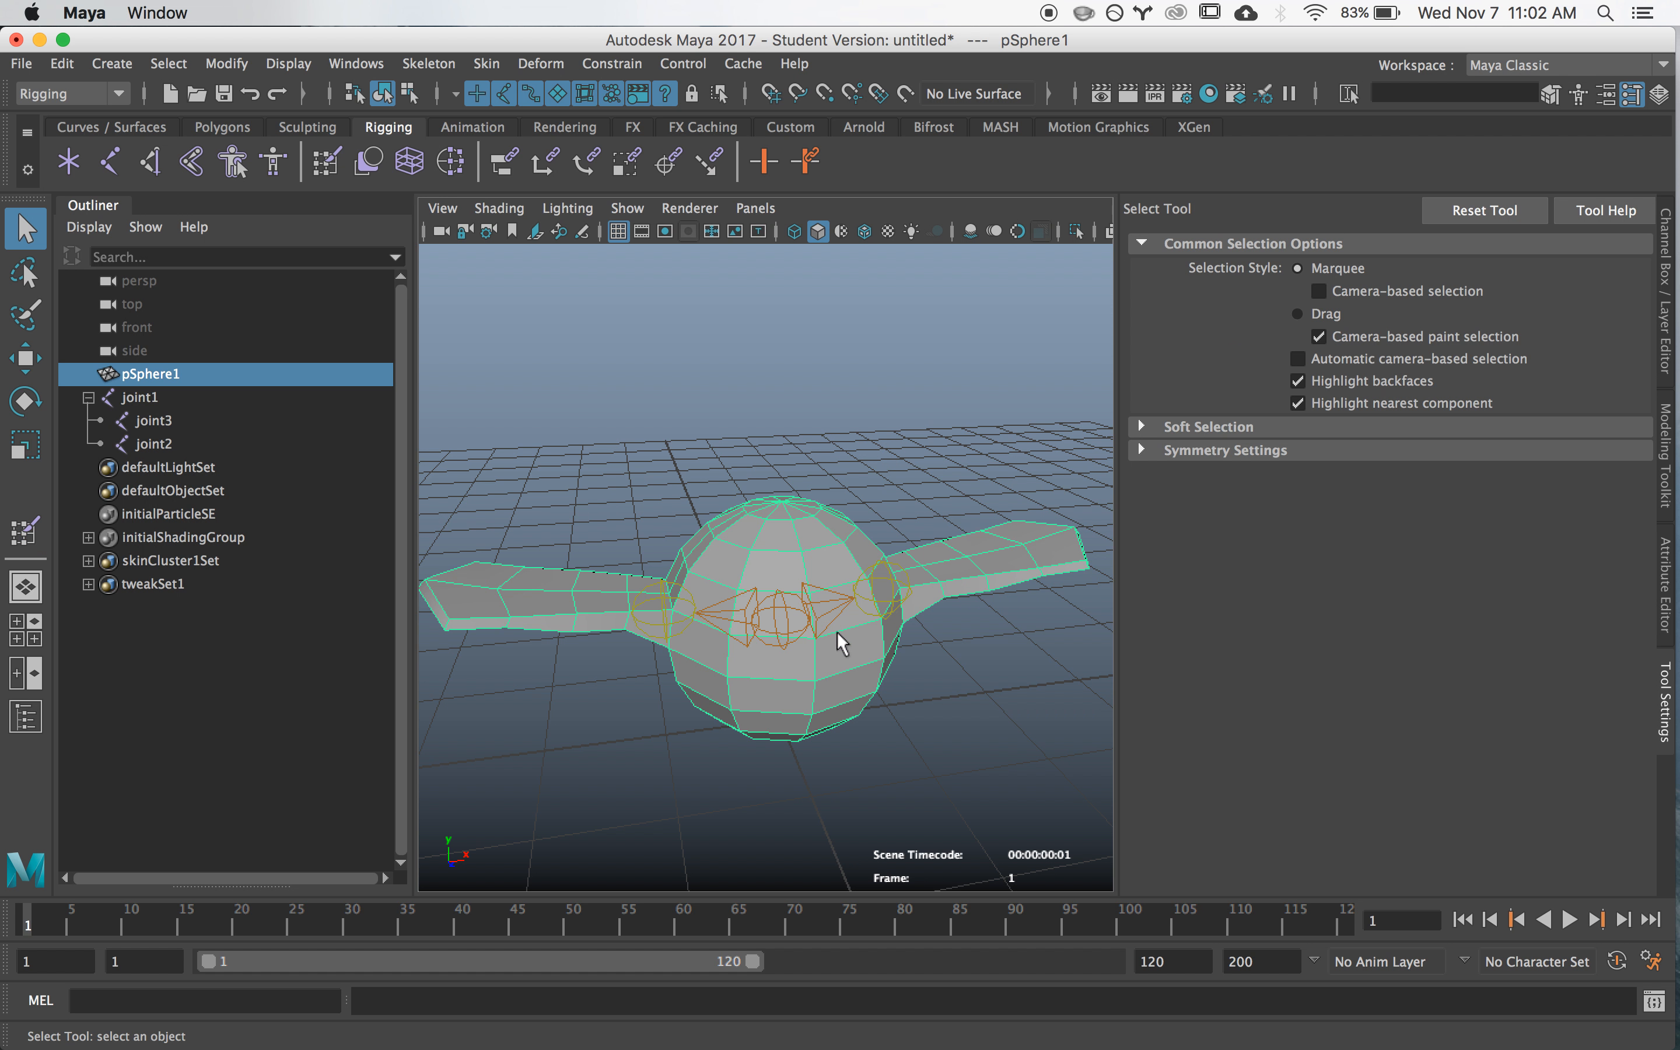
{"action": "left_click", "coordinate": [793, 638]}
{"action": "left_click_drag", "start_coordinate": [873, 739], "coordinate": [909, 554], "text": "alt"}
{"action": "left_click", "coordinate": [899, 578]}
{"action": "key", "text": "e"}
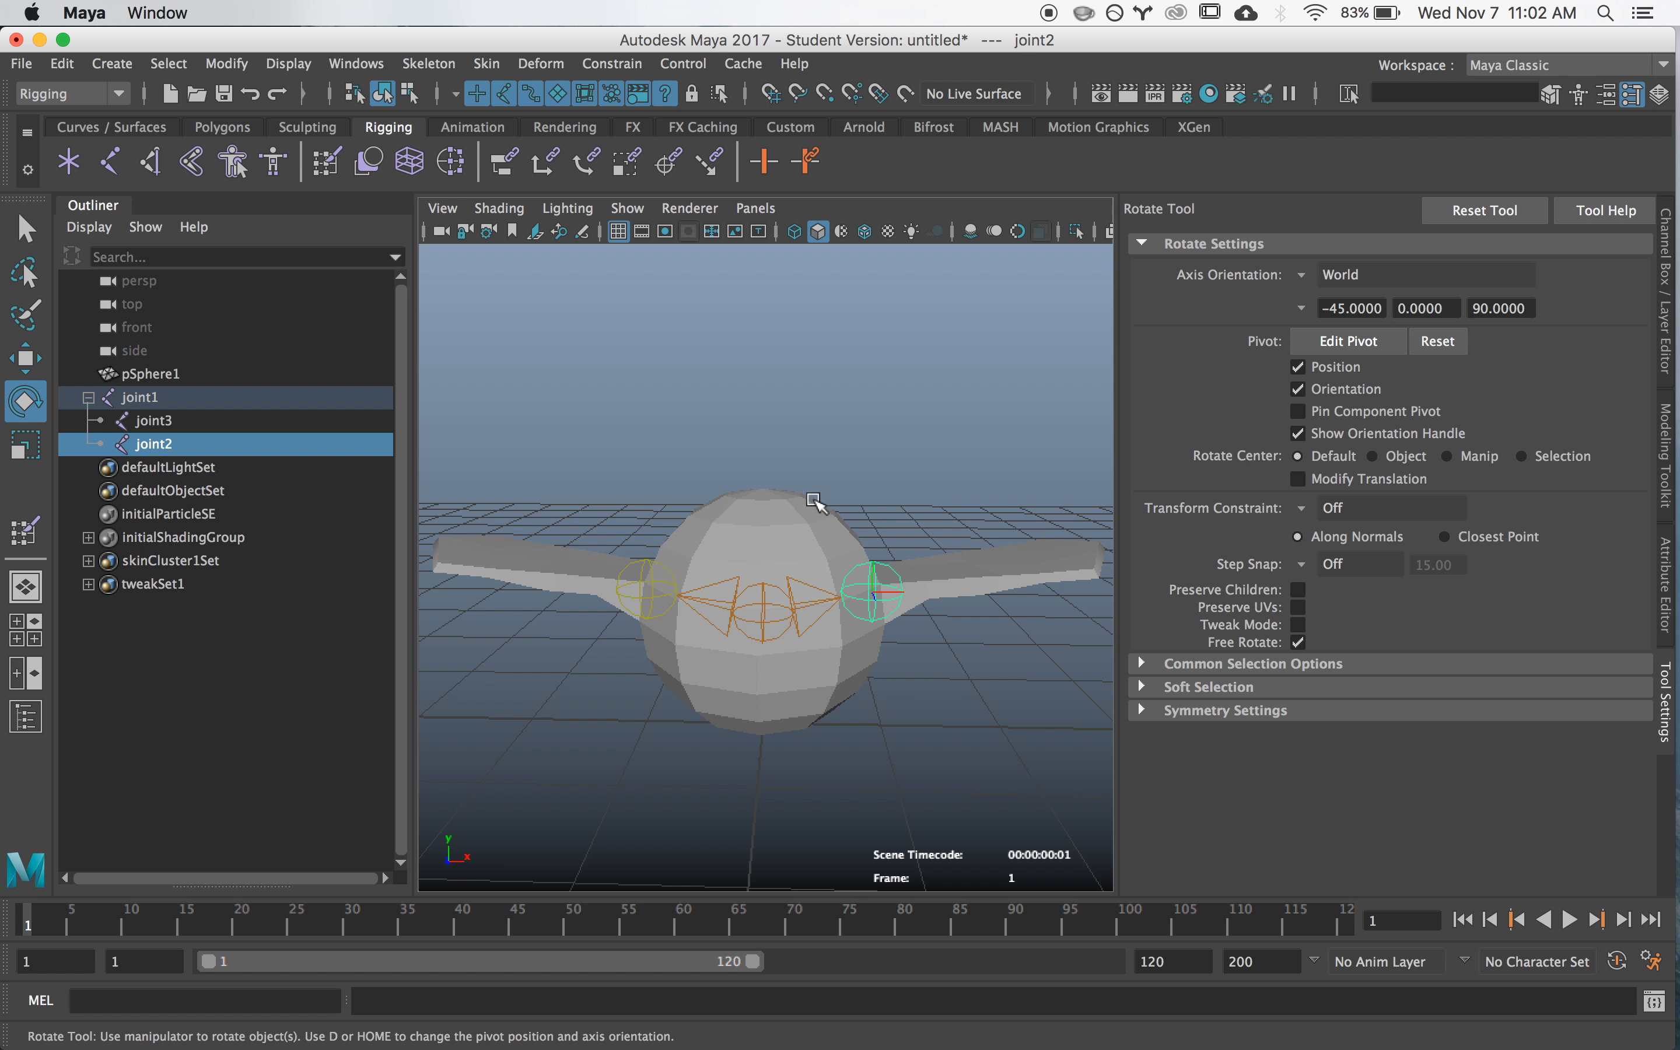
{"action": "left_click_drag", "start_coordinate": [836, 496], "coordinate": [839, 488]}
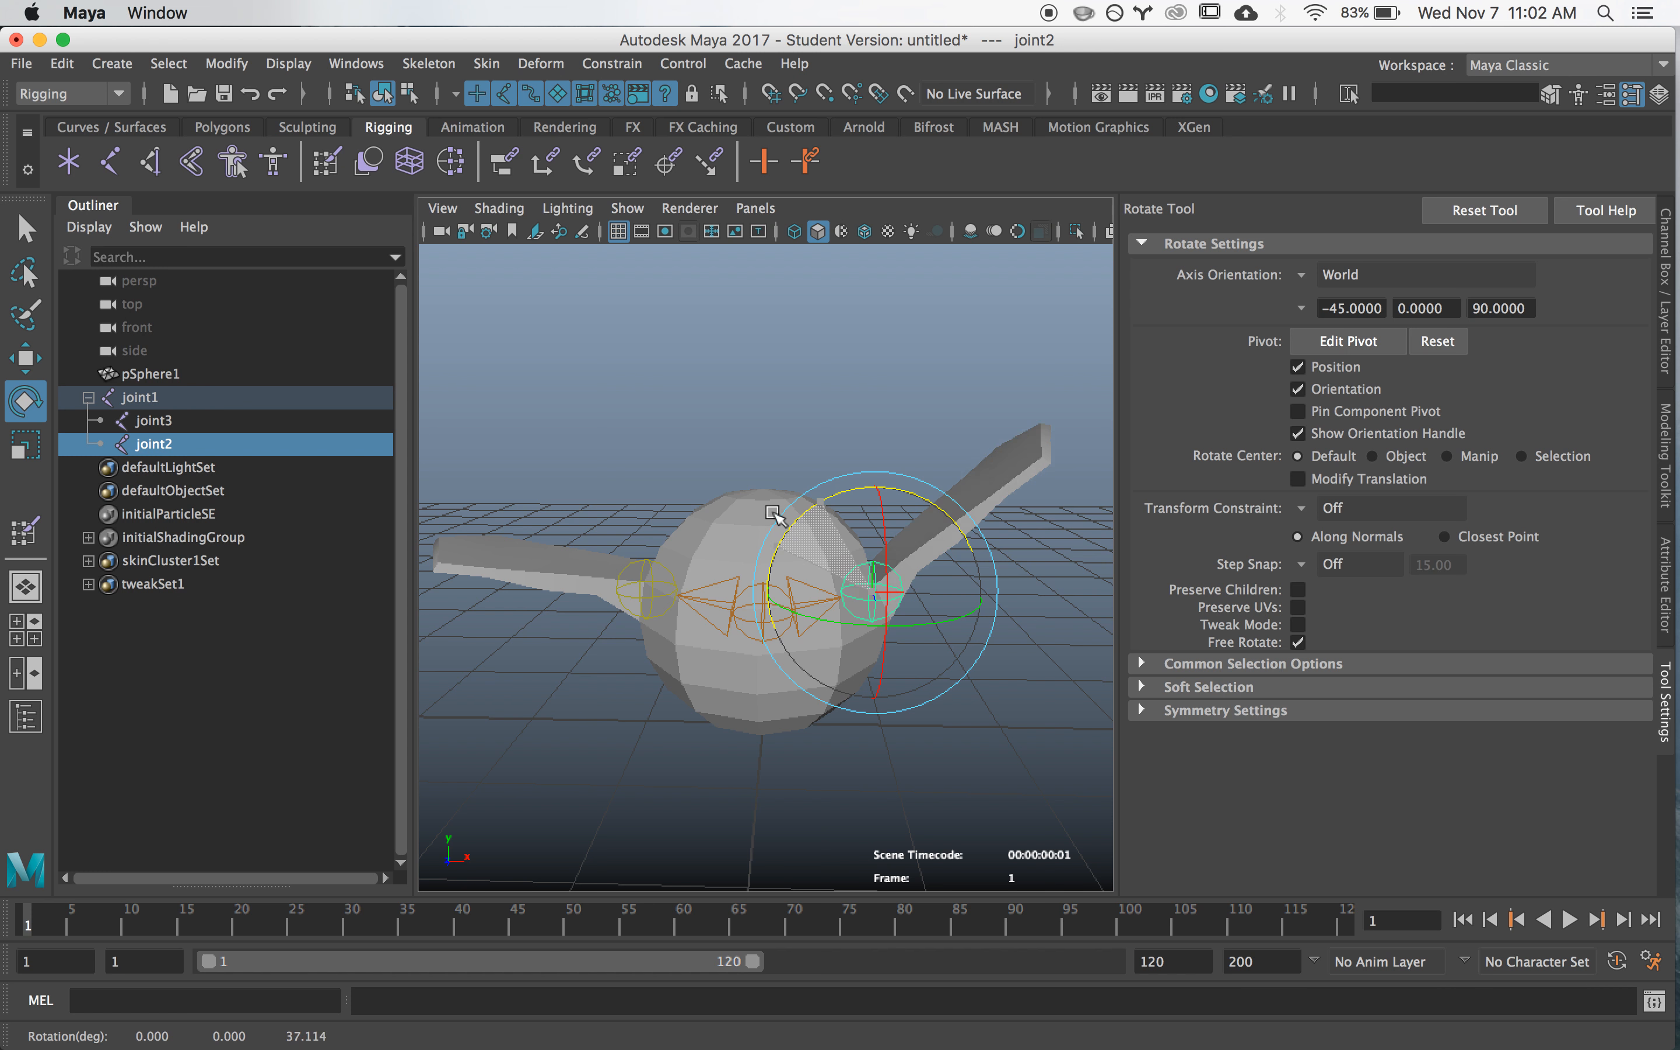
{"action": "left_click_drag", "start_coordinate": [676, 526], "coordinate": [641, 495]}
{"action": "left_click_drag", "start_coordinate": [842, 462], "coordinate": [521, 505]}
{"action": "key", "text": "super+z"}
{"action": "key", "text": "super+z"}
{"action": "key", "text": "super+z"}
{"action": "key", "text": "super+z"}
{"action": "key", "text": "super+z"}
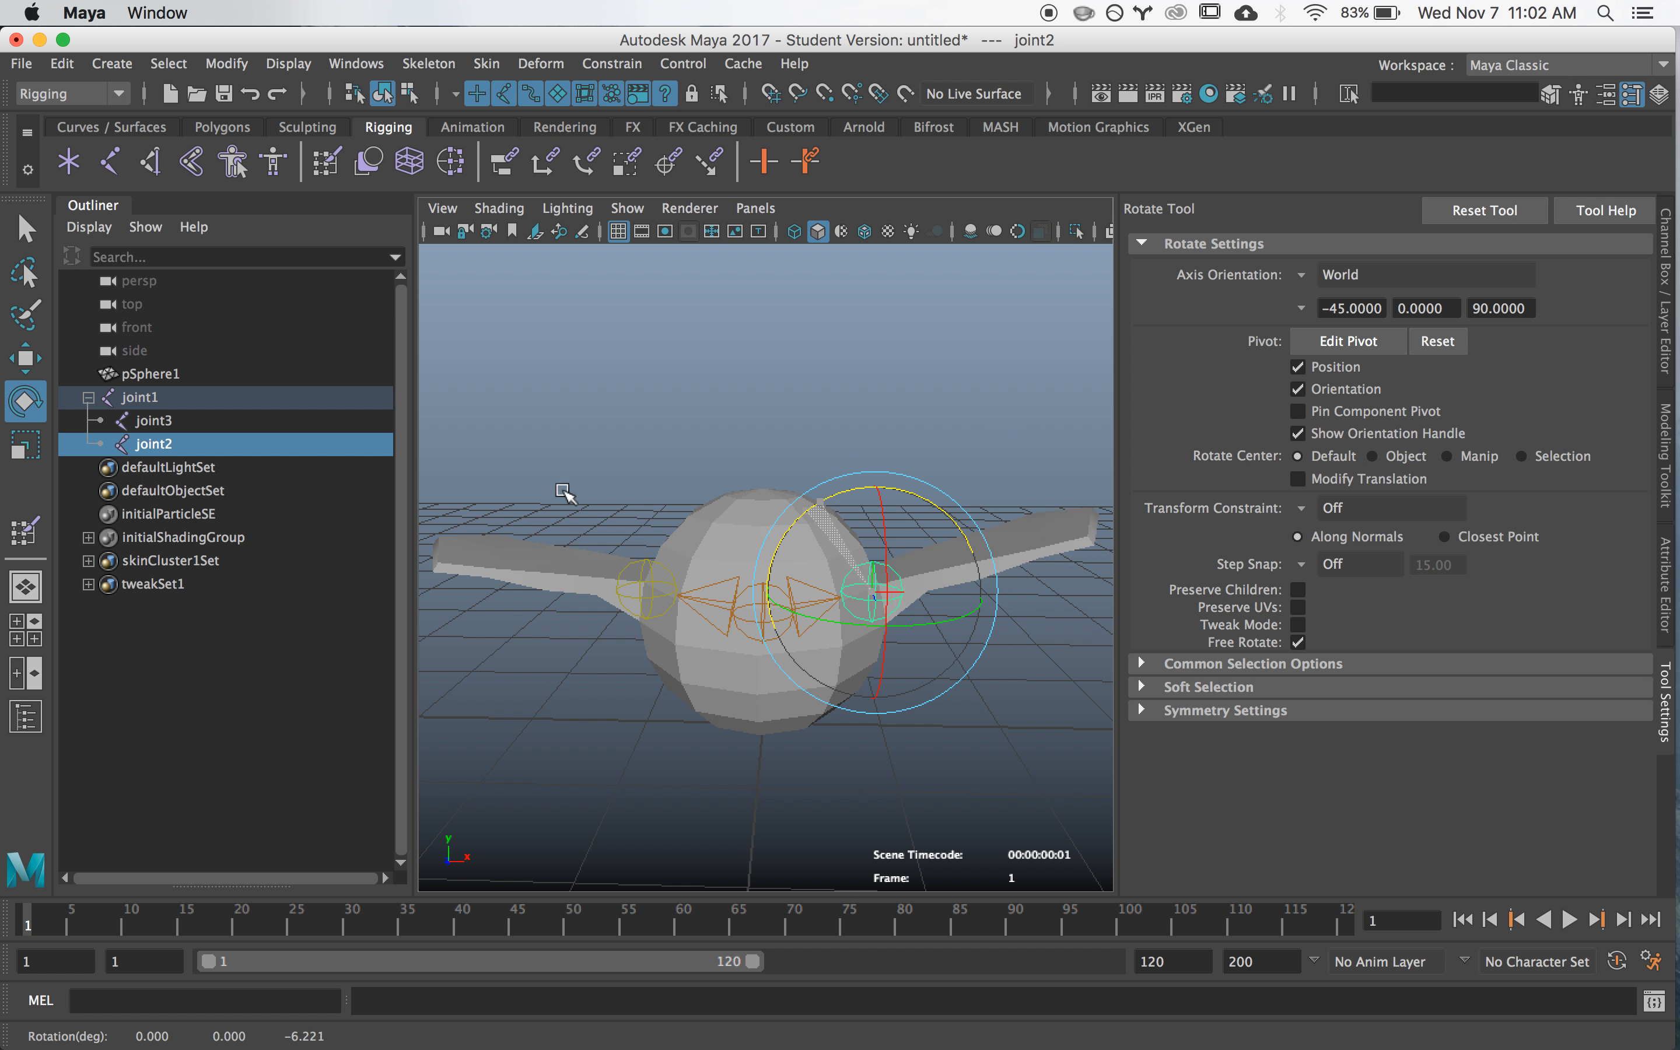
- Test joint3's wing by rotating the joint about -24 degrees around Z, and undo the rotation
{"action": "left_click", "coordinate": [805, 427]}
{"action": "left_click_drag", "start_coordinate": [805, 427], "coordinate": [838, 554], "text": "alt"}
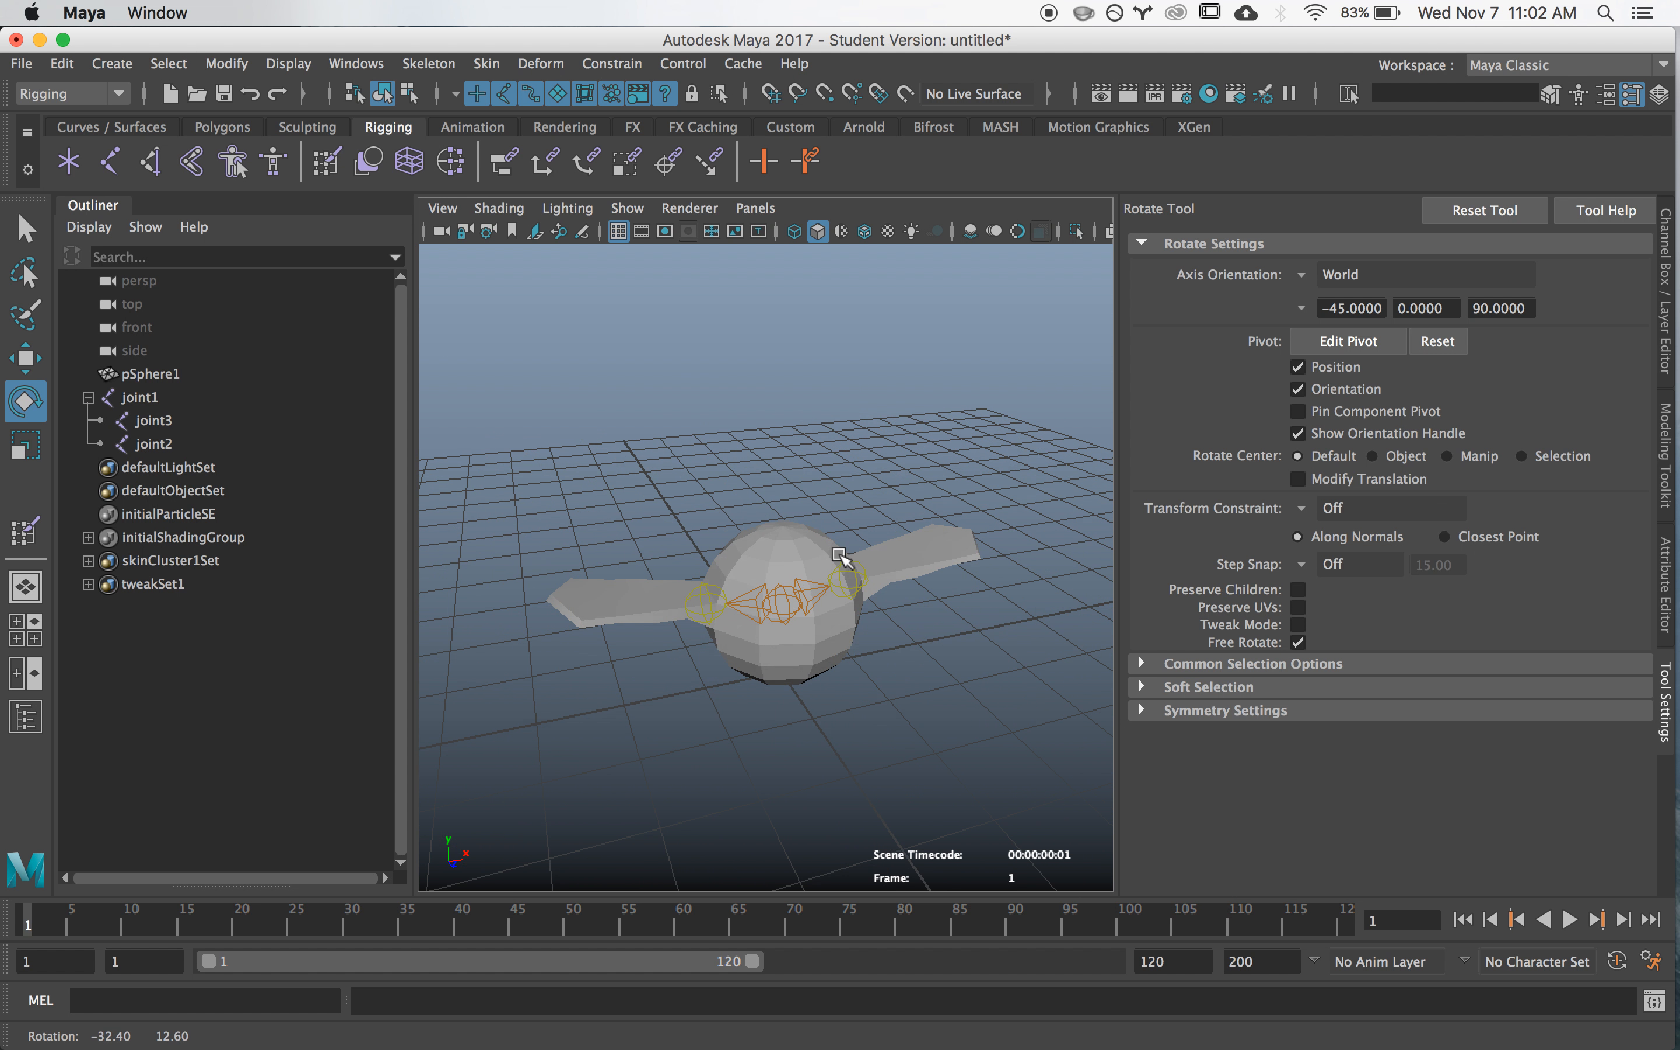
{"action": "left_click", "coordinate": [708, 595]}
{"action": "mouse_move", "coordinate": [649, 539]}
{"action": "left_mouse_down"}
{"action": "mouse_move", "coordinate": [696, 477]}
{"action": "mouse_move", "coordinate": [642, 512]}
{"action": "left_mouse_up"}
{"action": "key", "text": "z"}
{"action": "key", "text": "q"}
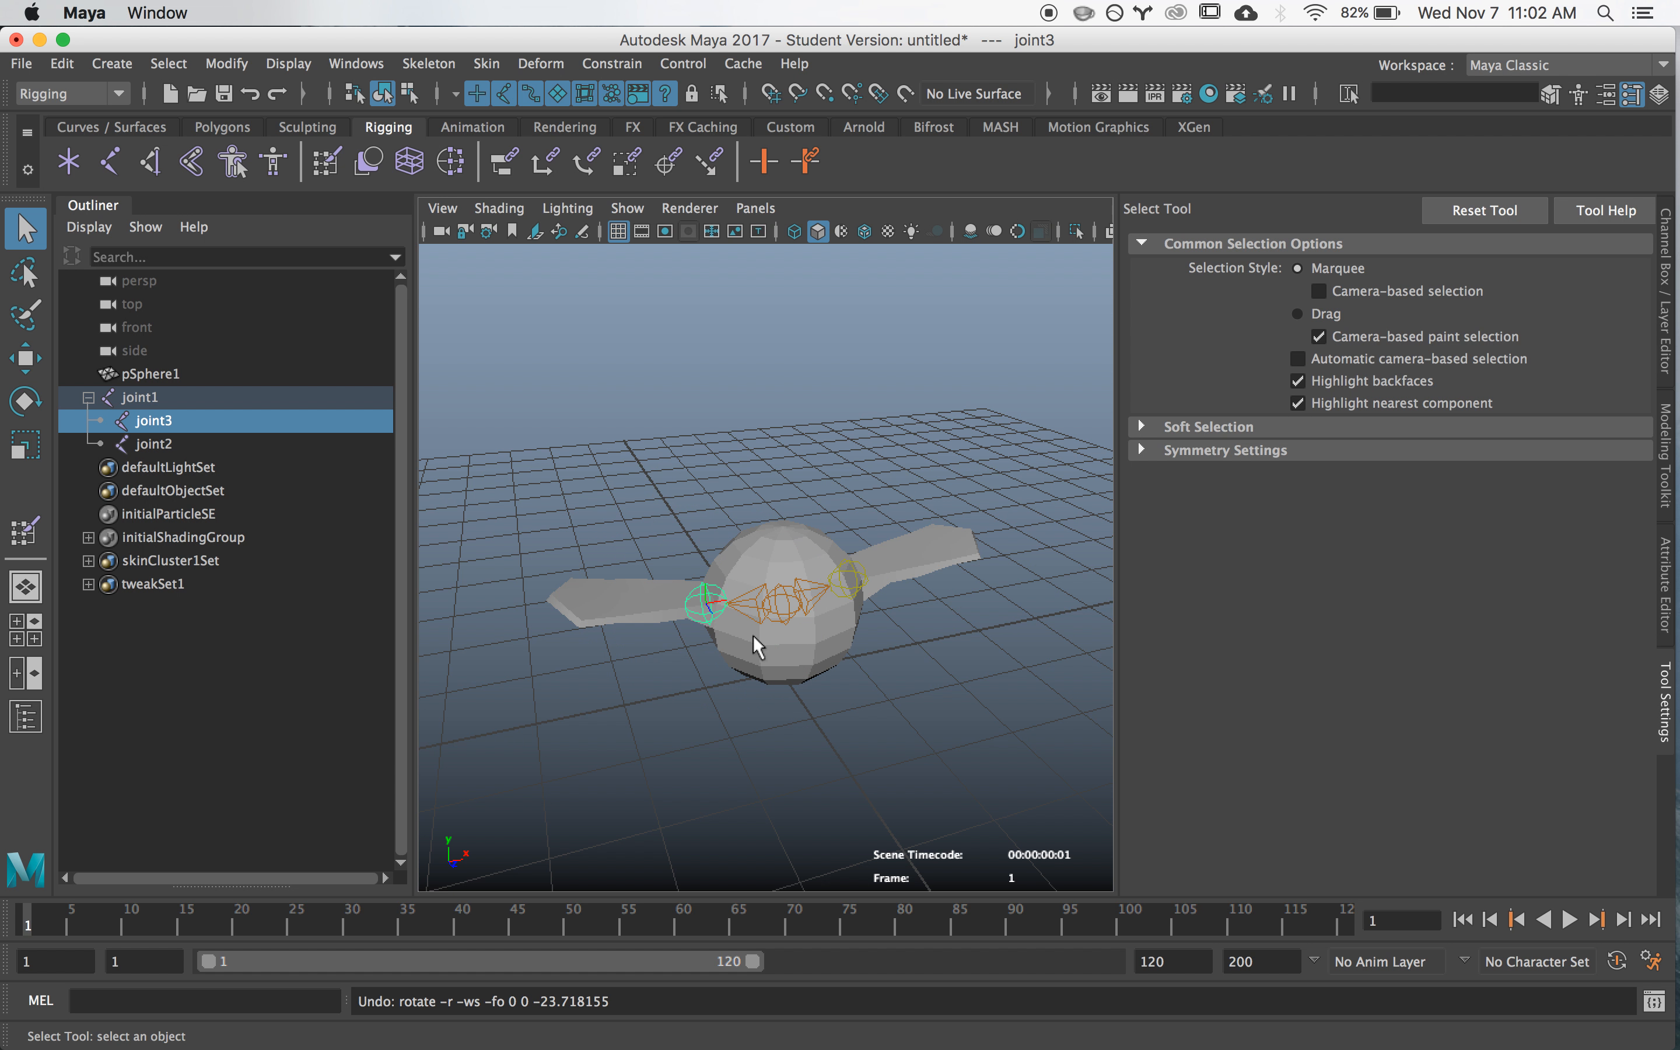
- Select joint1 at the centre of the body and activate the Move tool on it
{"action": "left_click", "coordinate": [789, 615]}
{"action": "right_click_drag", "start_coordinate": [964, 737], "coordinate": [865, 733], "text": "alt"}
{"action": "left_click_drag", "start_coordinate": [865, 733], "coordinate": [853, 725], "text": "alt"}
{"action": "key", "text": "w"}
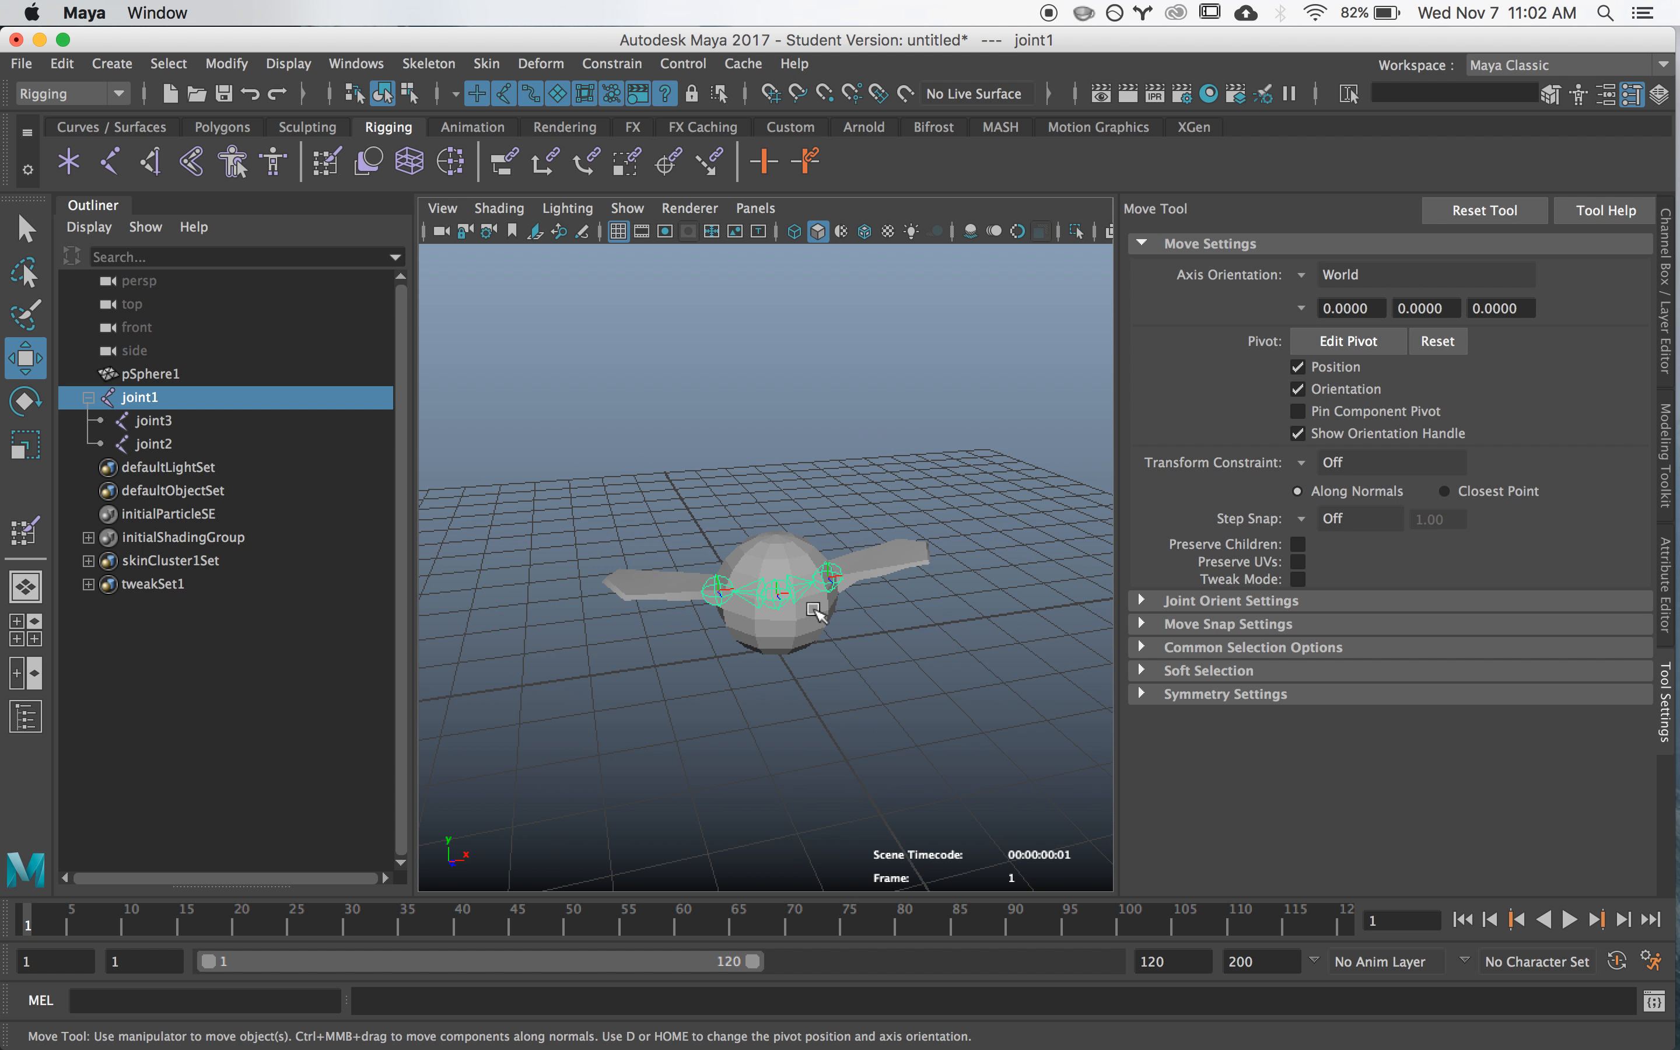